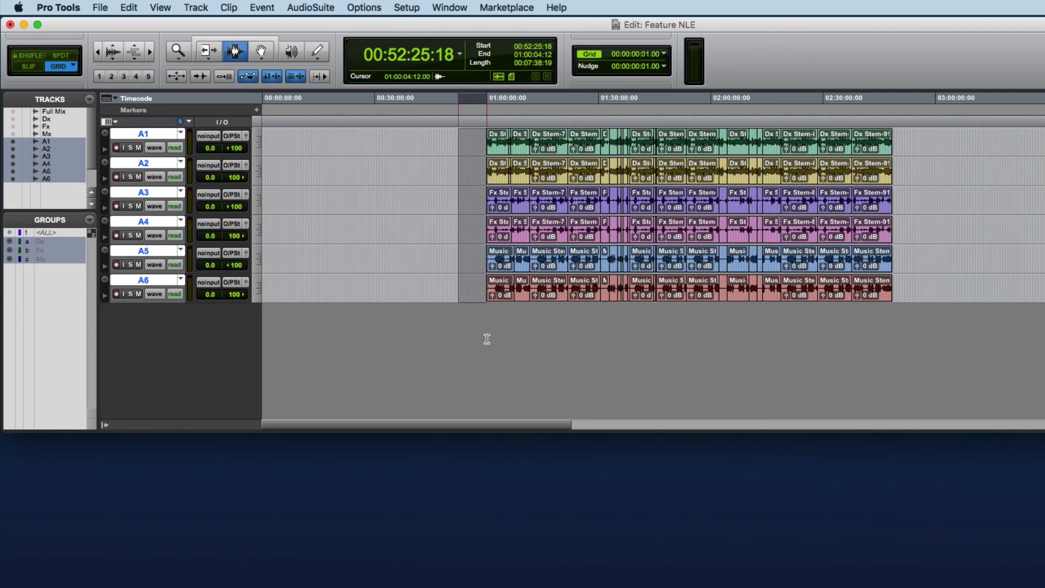
Examine the dialogue, effects and music stems by selecting across all clips on tracks A1, A3 and A5 in turn
left_click_drag(487, 339, 488, 337)
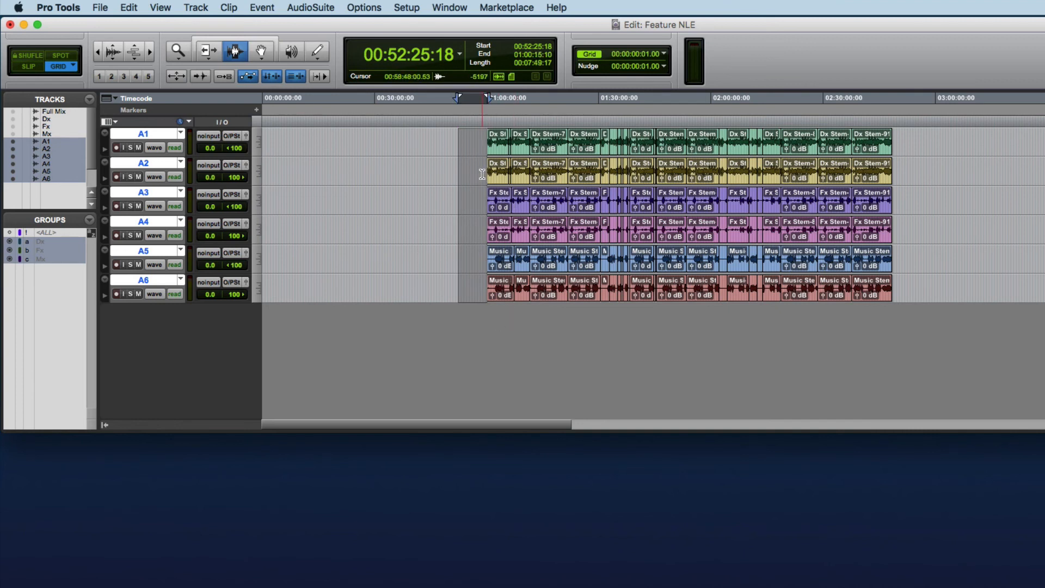
left_click_drag(462, 143, 905, 145)
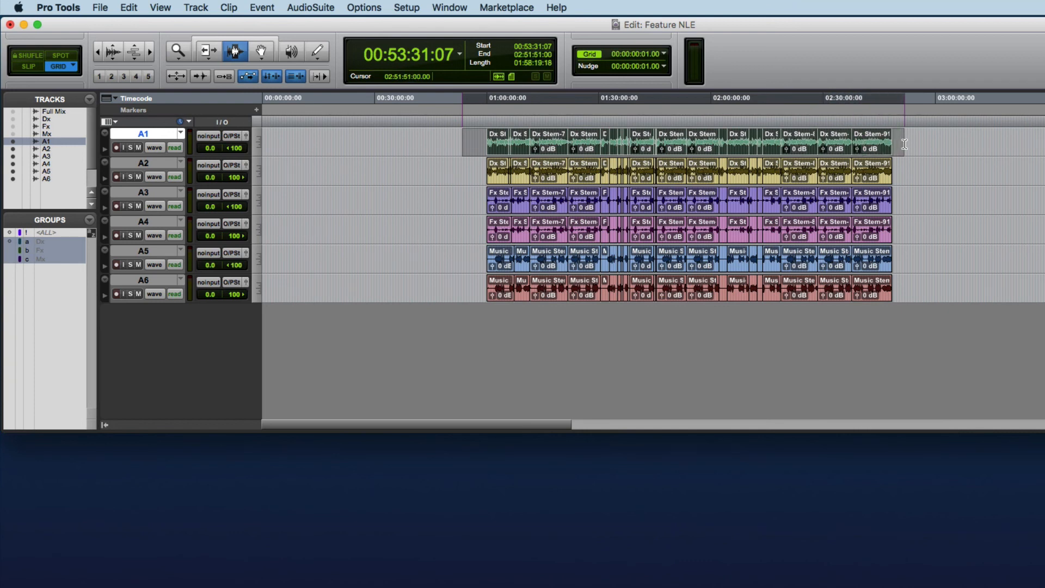
left_click_drag(905, 144, 905, 144)
left_click_drag(465, 200, 904, 211)
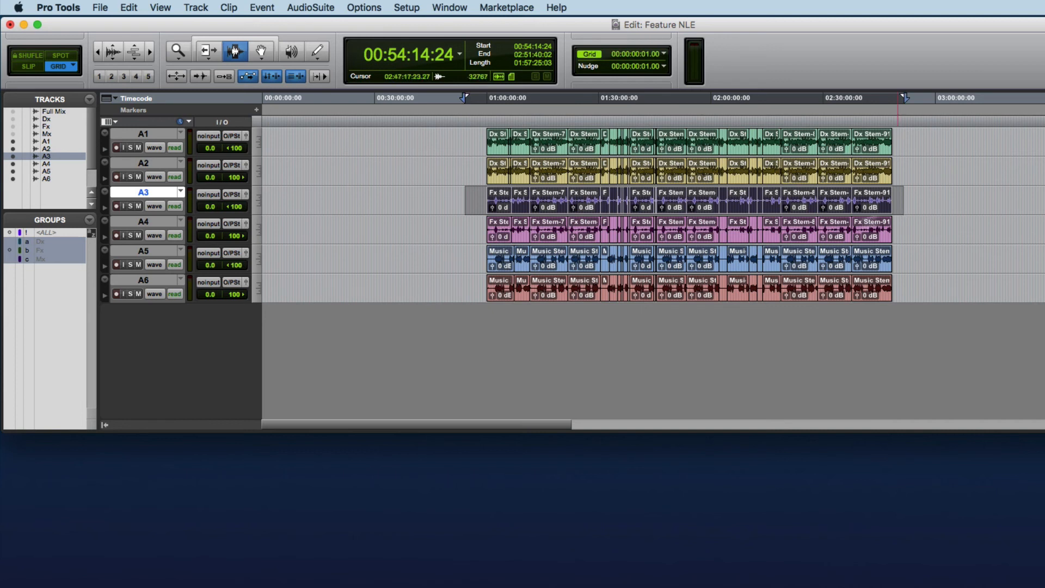
left_click_drag(462, 261, 898, 261)
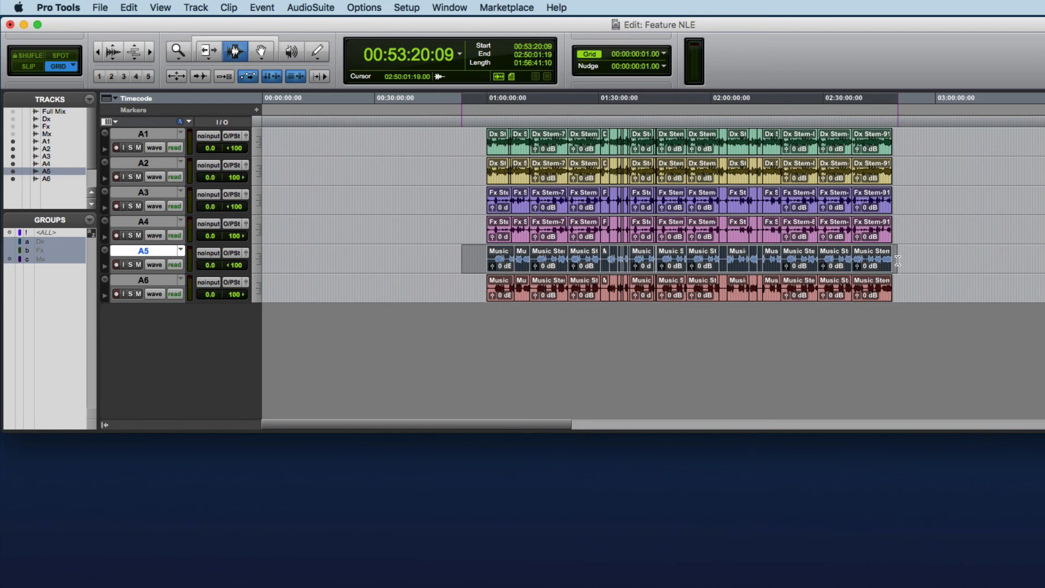
left_click(721, 248)
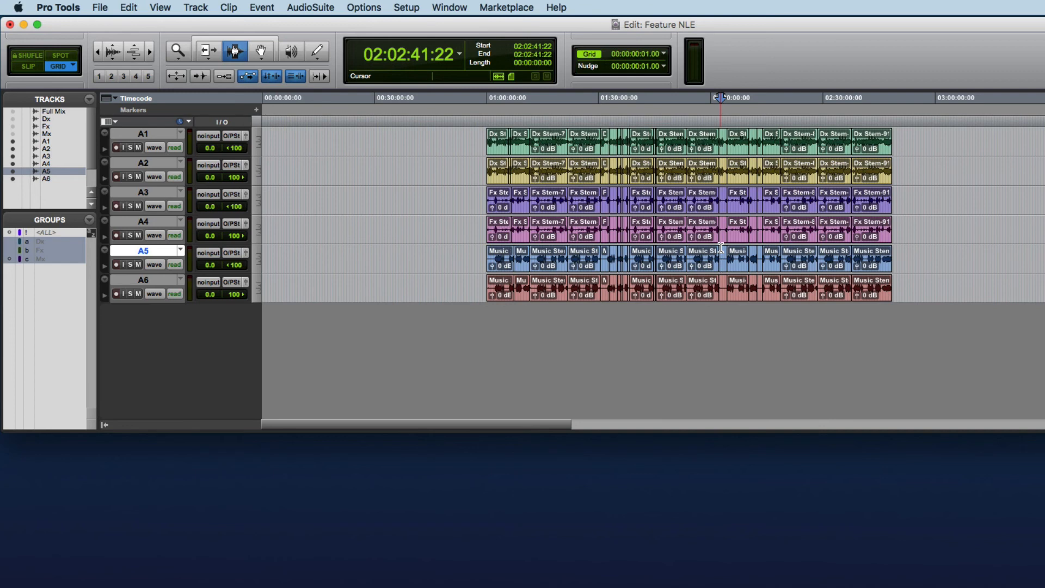
Close the Feature NLE session and switch to EdiLoad
key("super+shift+w")
left_click(648, 294)
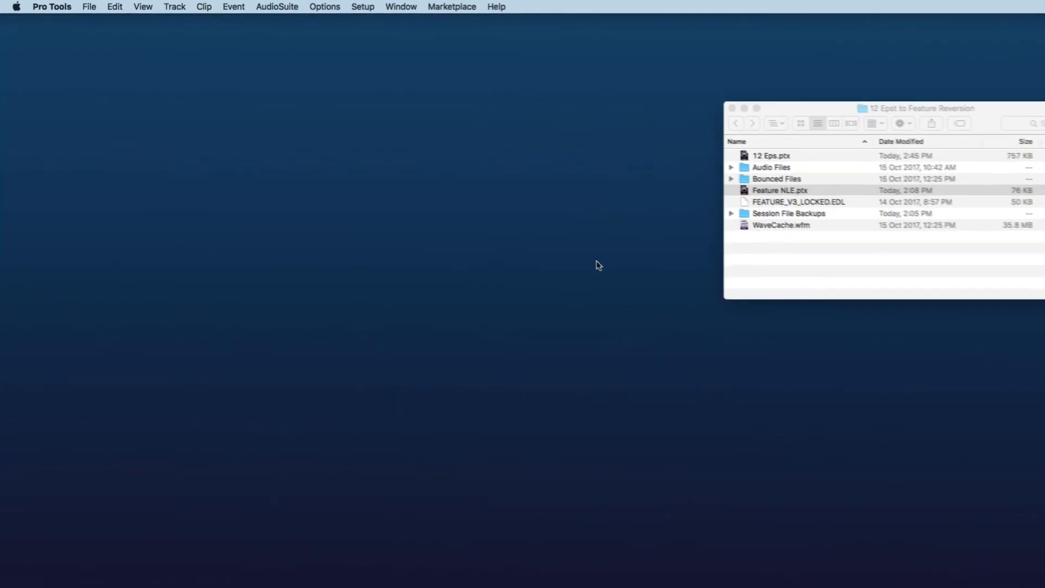
left_click(515, 566)
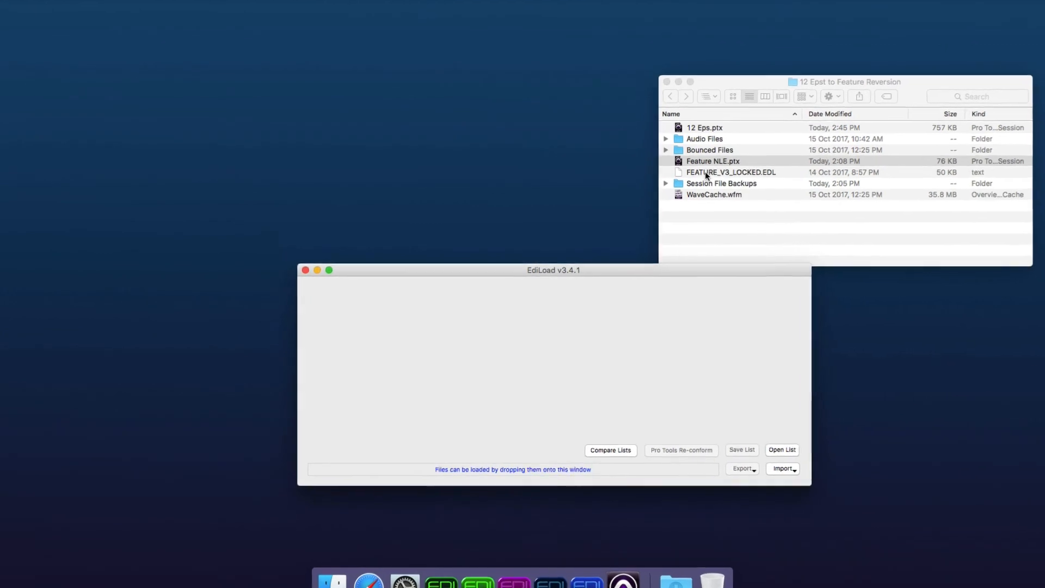
Load FEATURE_V3_LOCKED.EDL with source and destination timecodes at 23.976 / 24 FPS, and enlarge the window around the event list
left_click_drag(704, 171, 539, 343)
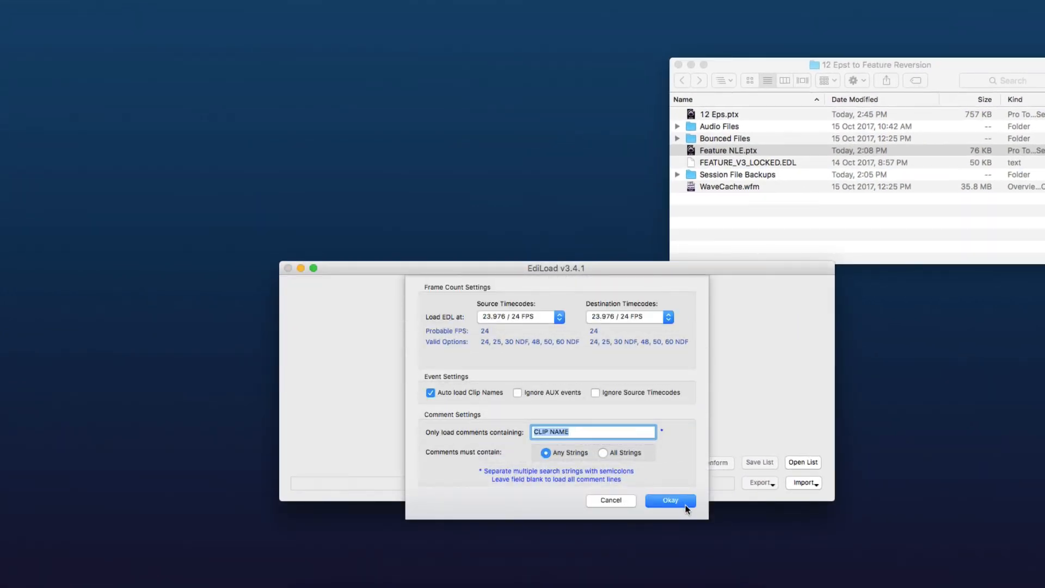
left_click(685, 504)
left_click_drag(631, 271, 428, 51)
left_click_drag(631, 284, 947, 529)
mouse_move(929, 116)
left_mouse_down()
mouse_move(933, 166)
mouse_move(932, 107)
left_mouse_up()
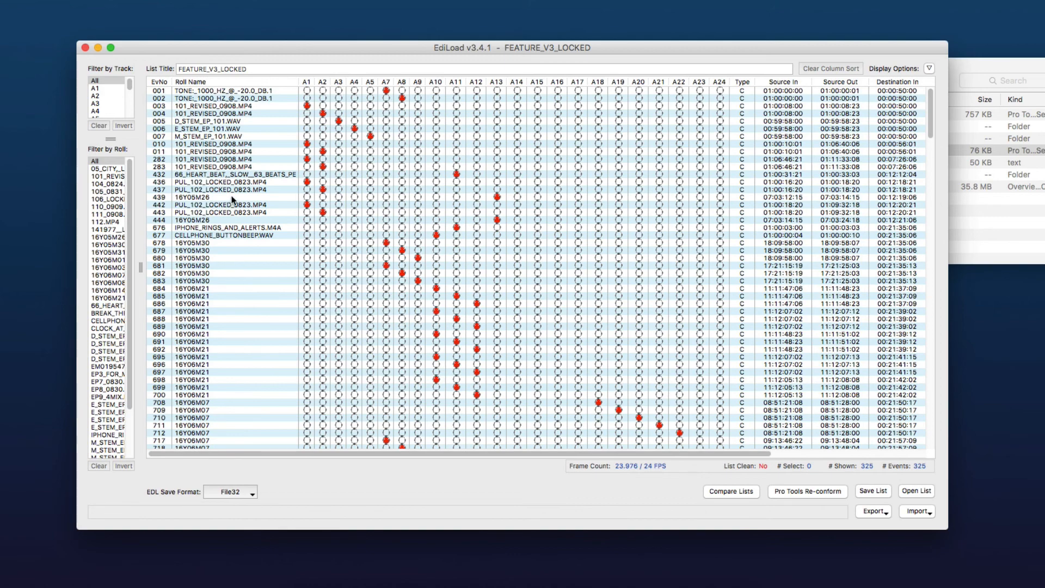
Look through the EDL's events, checking the roll names and their track assignments
scroll(231, 200, "down", 15)
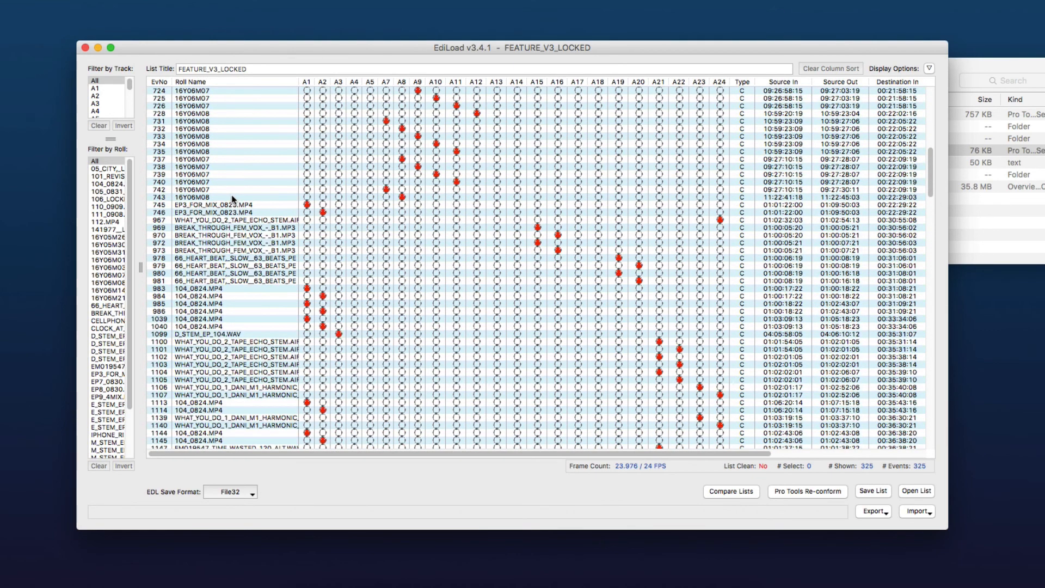
scroll(232, 195, "down", 5)
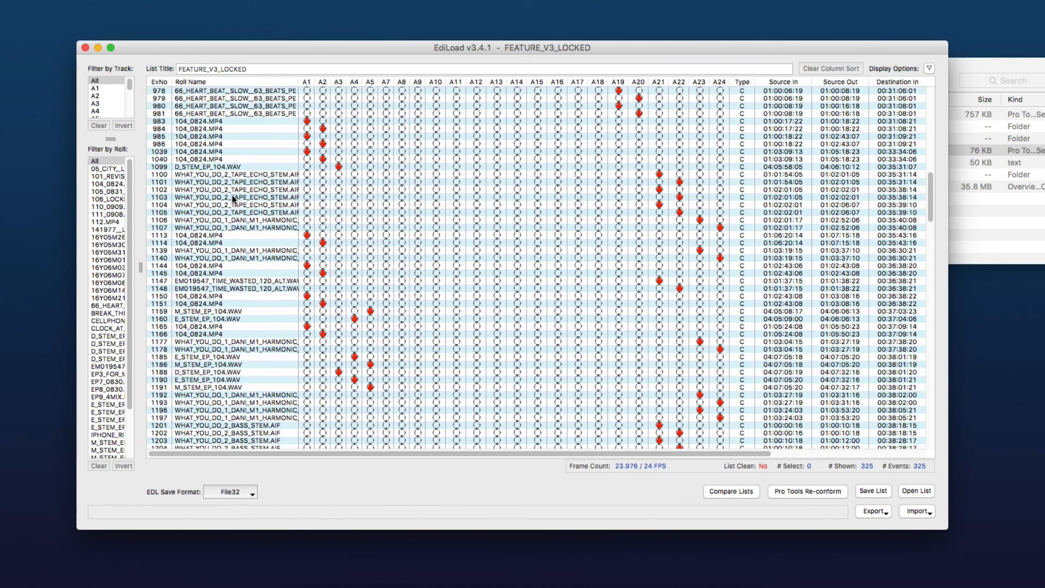
scroll(232, 195, "up", 20)
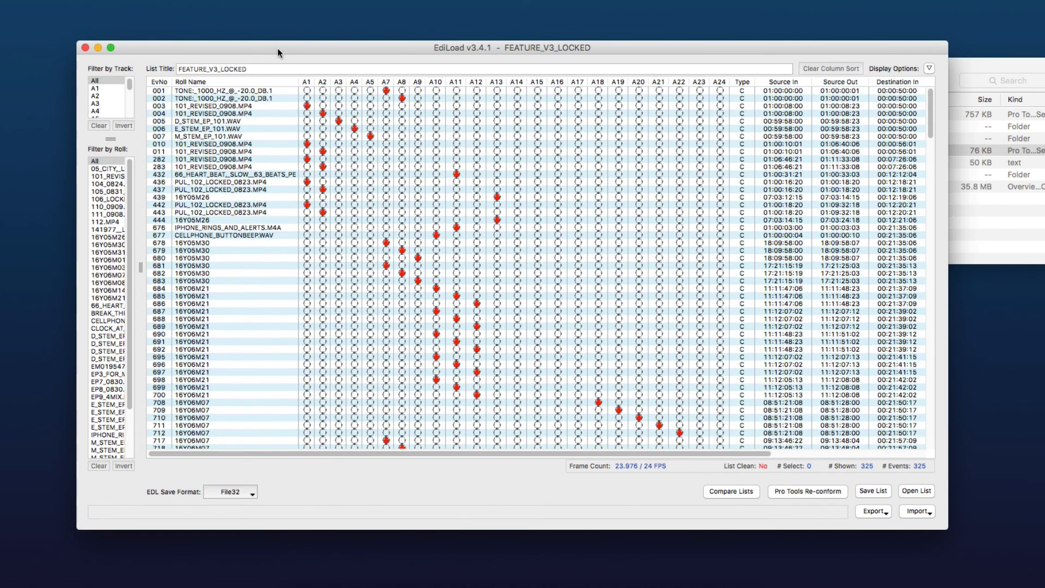
Start exporting the edit list as a Pro Tools conform reference track session, skipping the roll name and file name check
left_click_drag(277, 48, 267, 47)
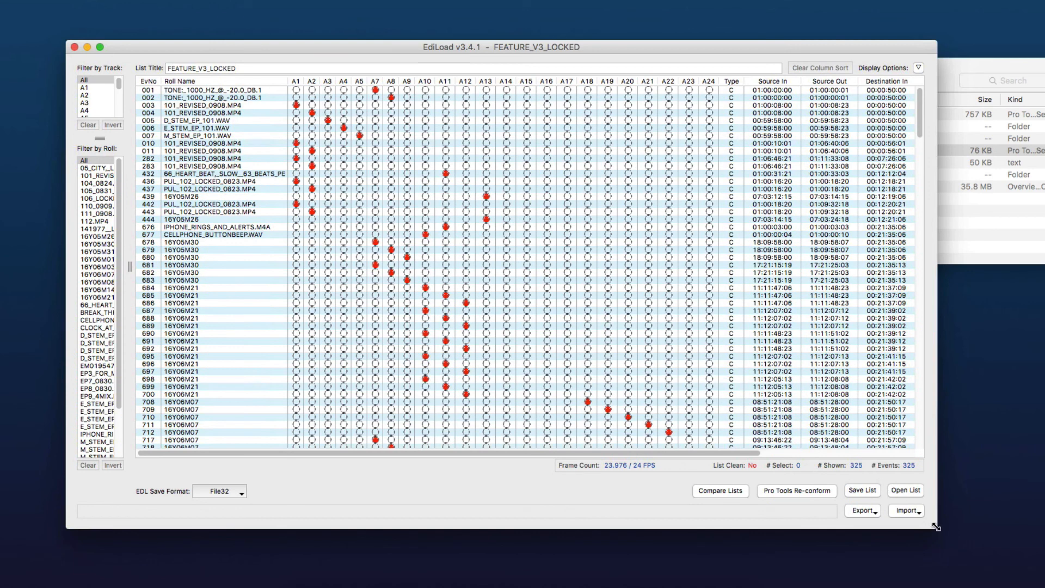
left_click_drag(937, 527, 956, 500)
left_click(889, 486)
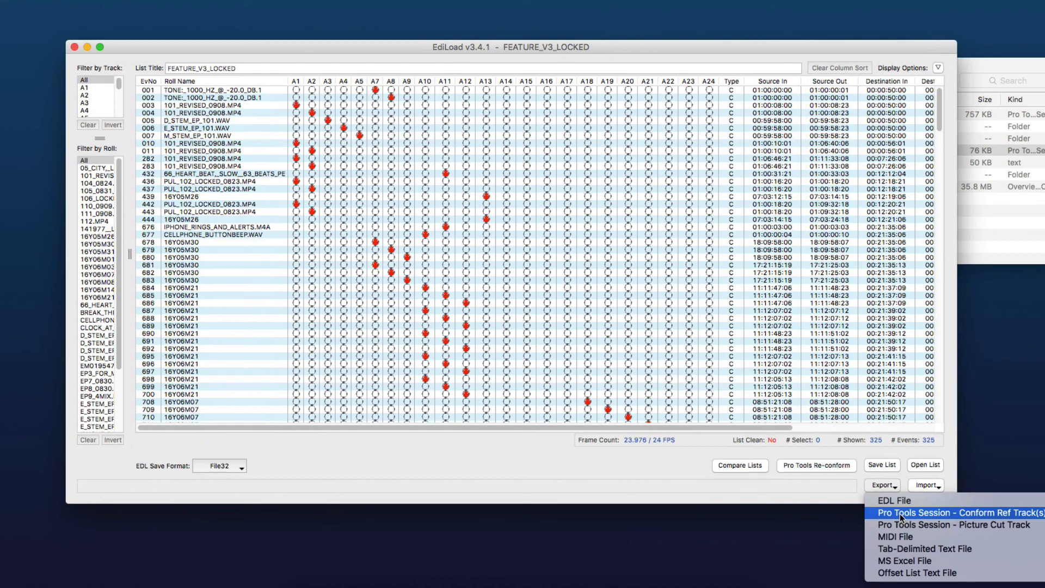
left_click(900, 514)
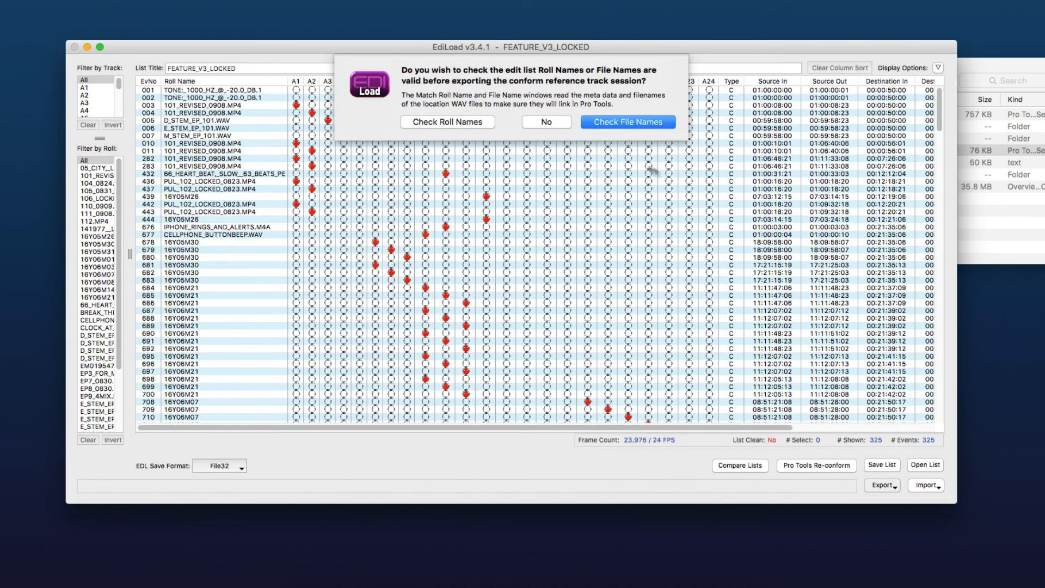
left_click(547, 123)
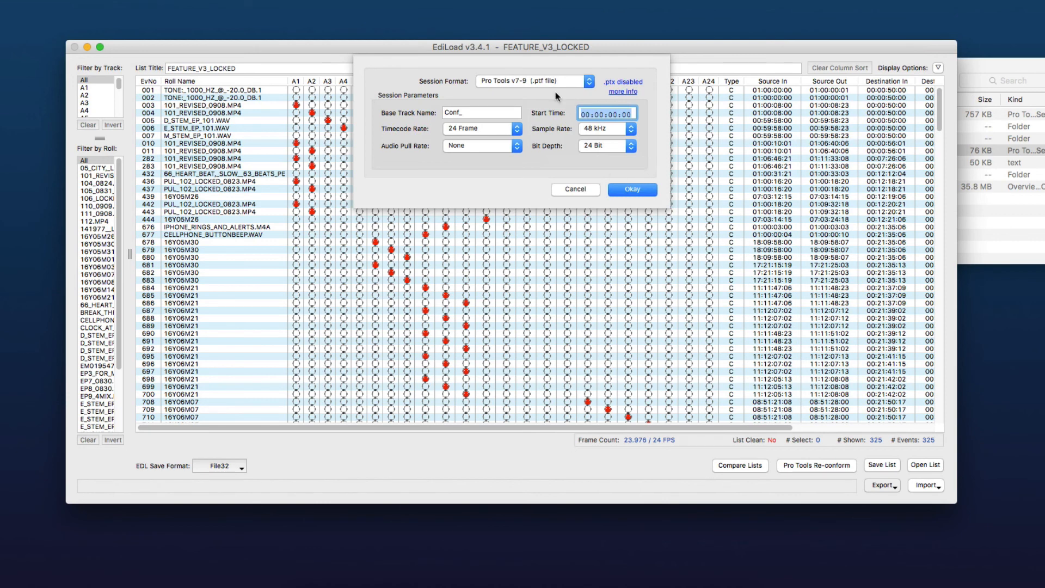
Save the conform reference session in Pro Tools v7-9 (.ptf) format with base track name Conf_, 24 Frame, 48 kHz and 24 Bit
left_click(537, 81)
left_click(537, 80)
left_click(636, 191)
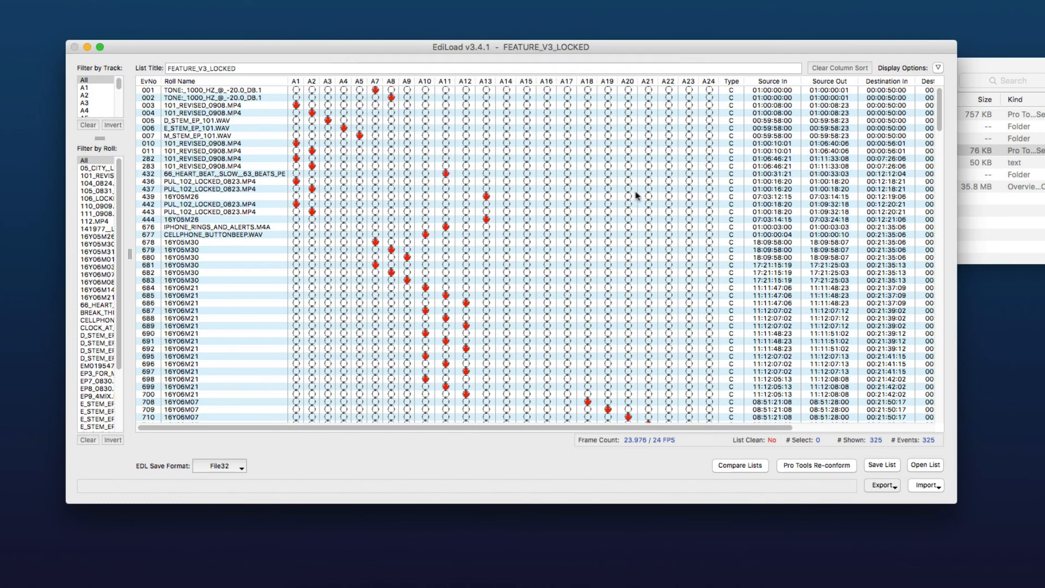
double_click(631, 191)
left_click(708, 382)
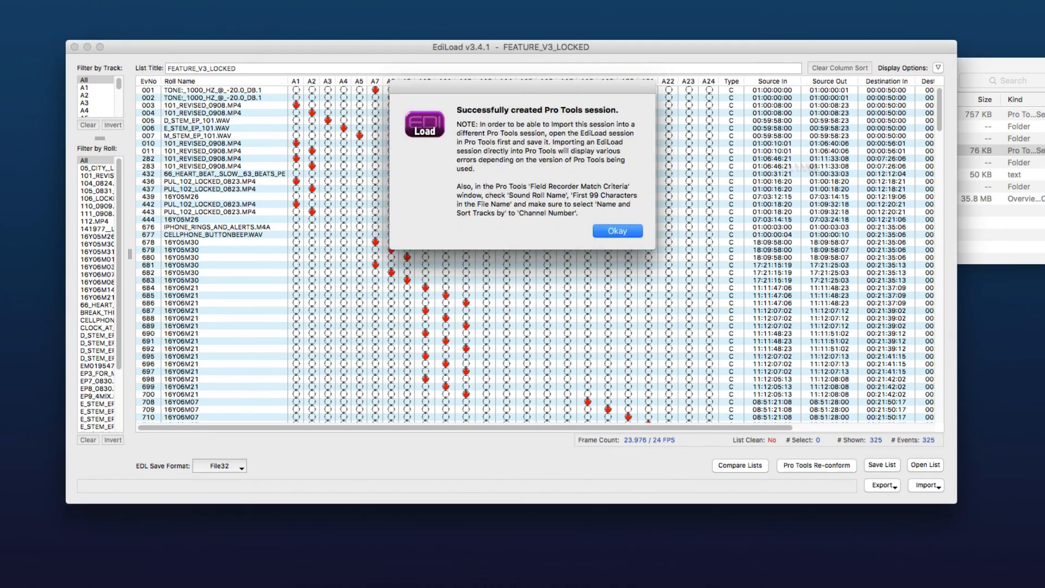
left_click(628, 231)
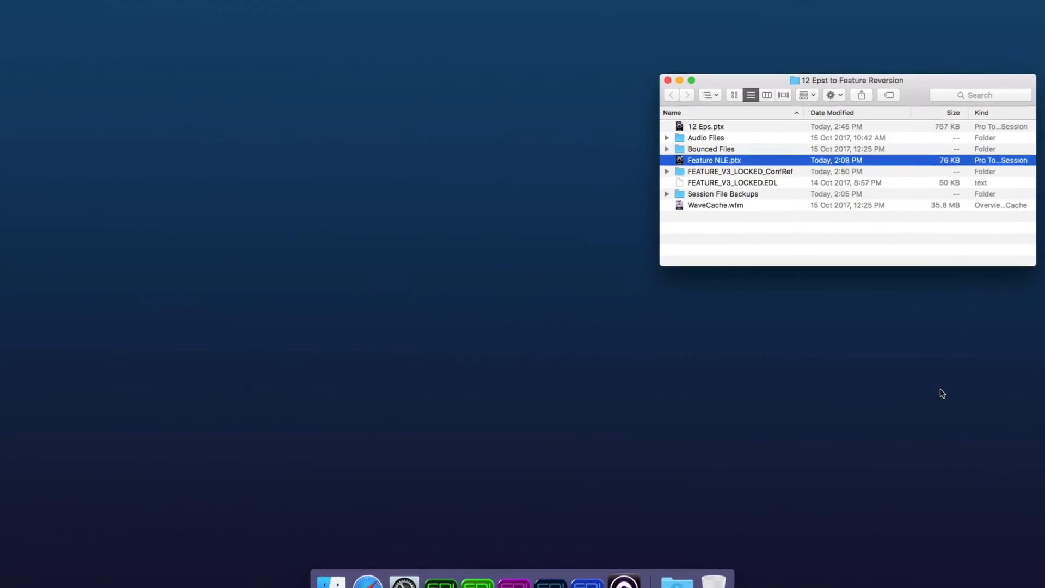
Open the .ptf session from the FEATURE_V3_LOCKED_ConfRef folder in Pro Tools and bring all its conform tracks into view
left_click(660, 177)
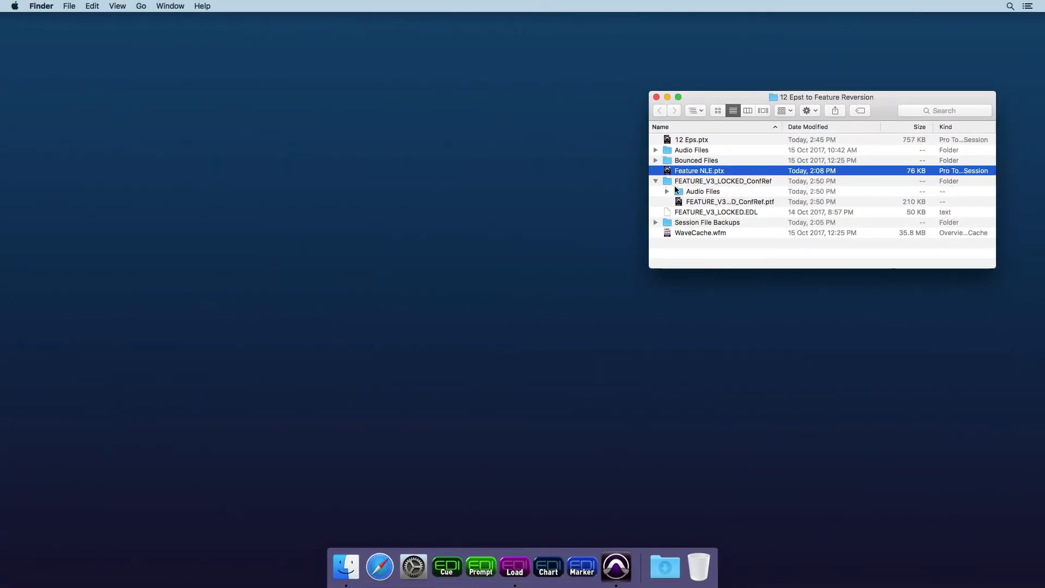
double_click(677, 203)
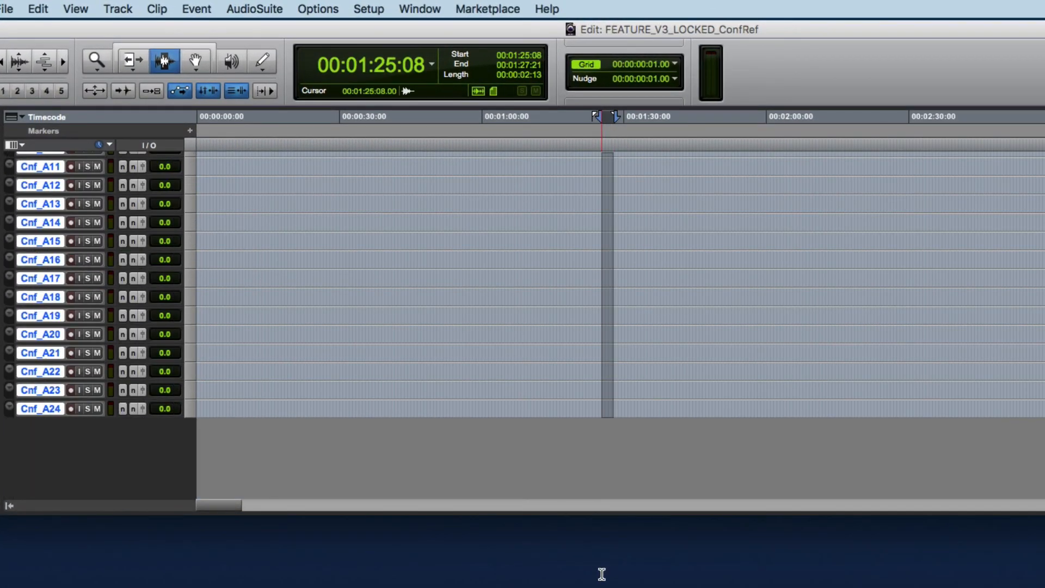
key("r")
key("r")
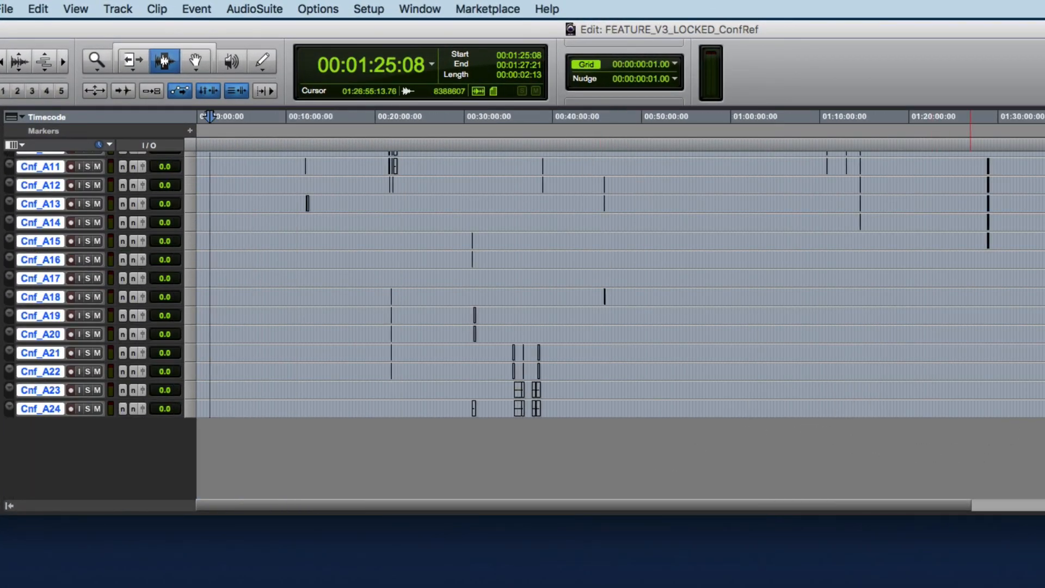
scroll(621, 325, "up", 10)
left_click_drag(1044, 514, 1044, 587)
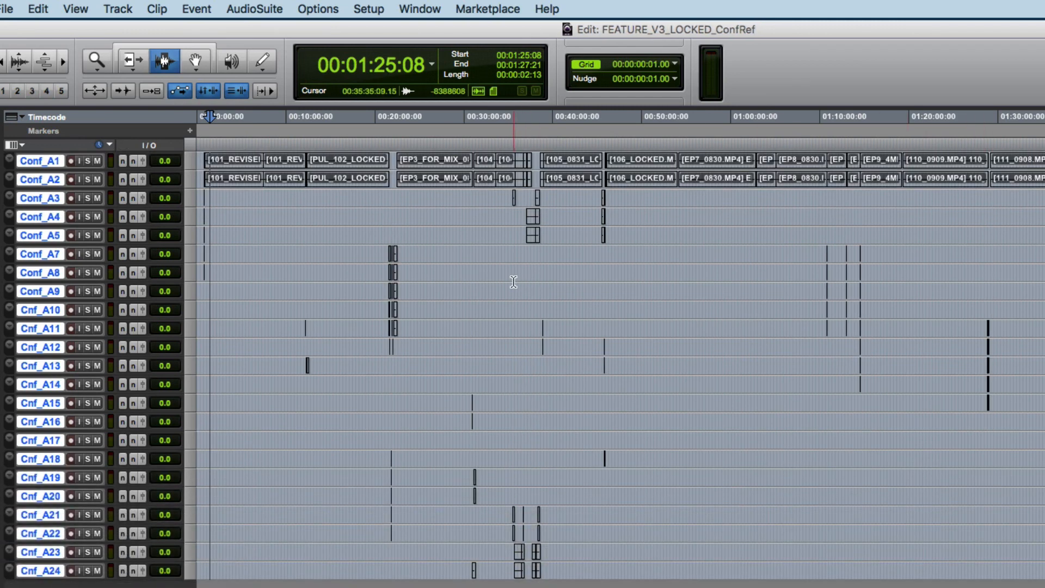
Examine the episode MP4 reference clips on Conf_A1 and Conf_A2, including PUL_102_LOCKED_0823.MP4
left_click(514, 280)
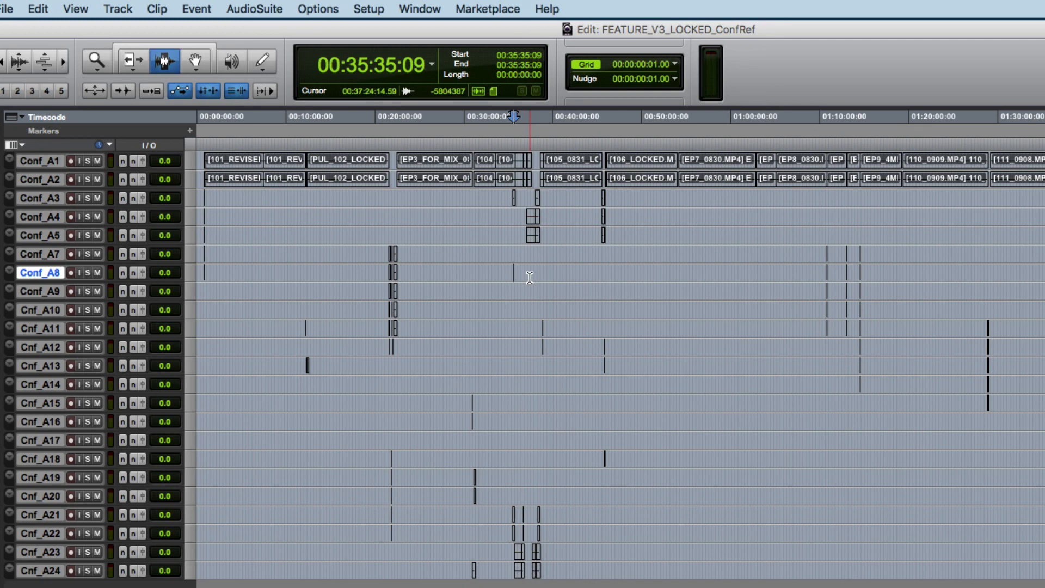
left_click_drag(225, 162, 1044, 180)
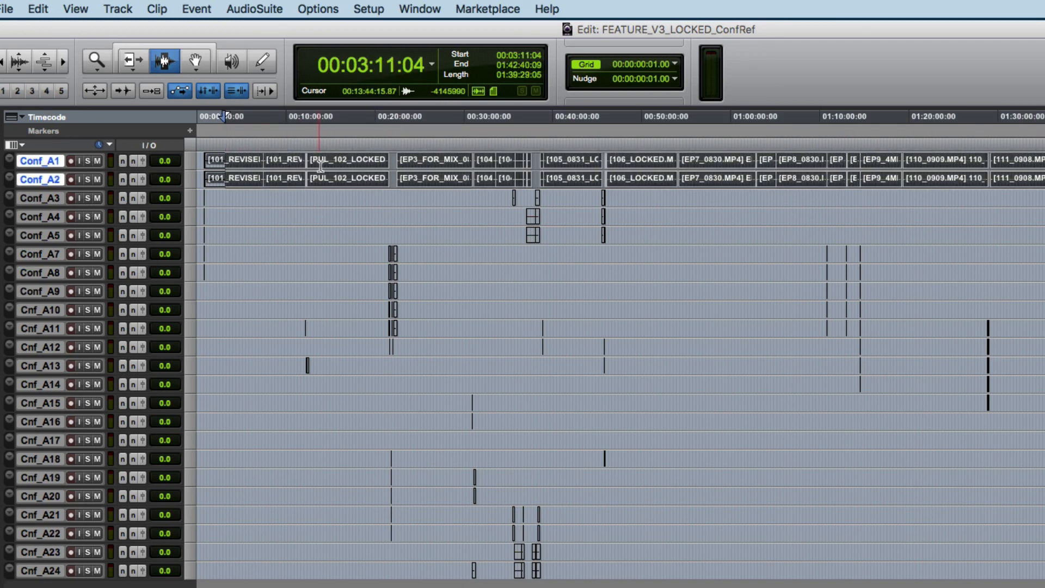
left_click(329, 163)
key("super+bracketright")
key("super+bracketright")
left_click_drag(670, 161, 796, 183)
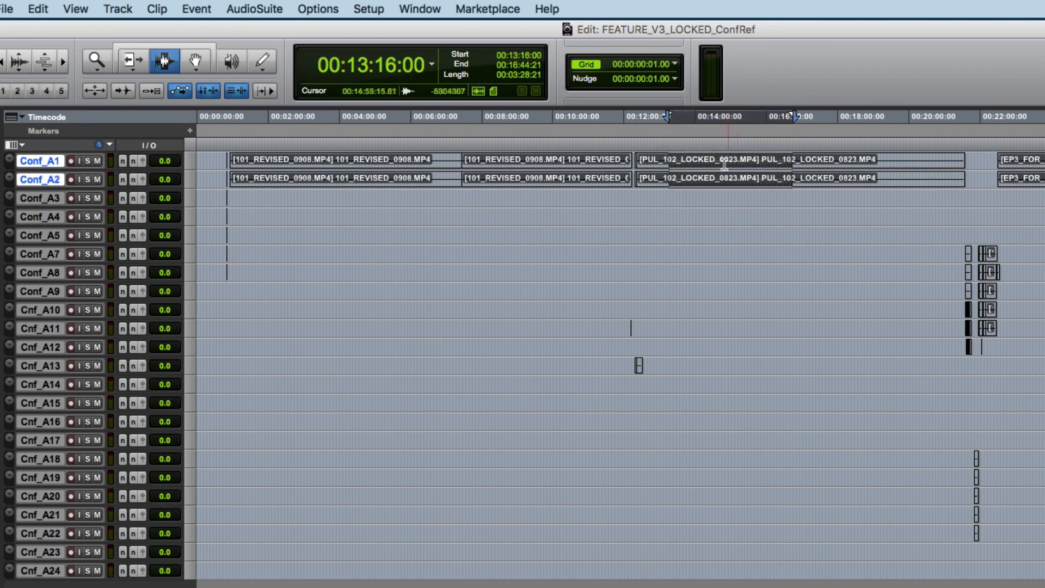
left_click(660, 161)
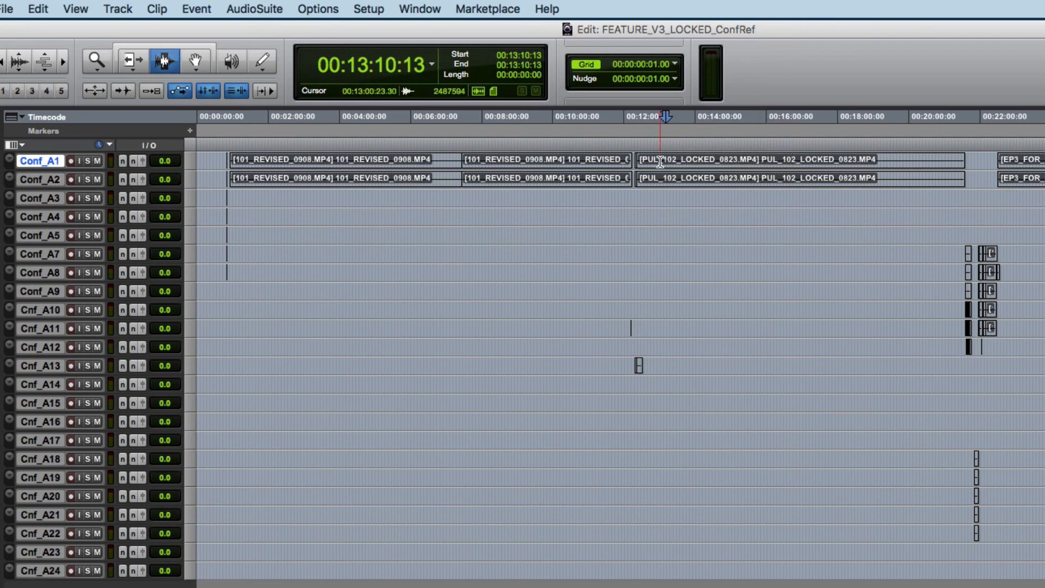
left_click_drag(660, 161, 749, 177)
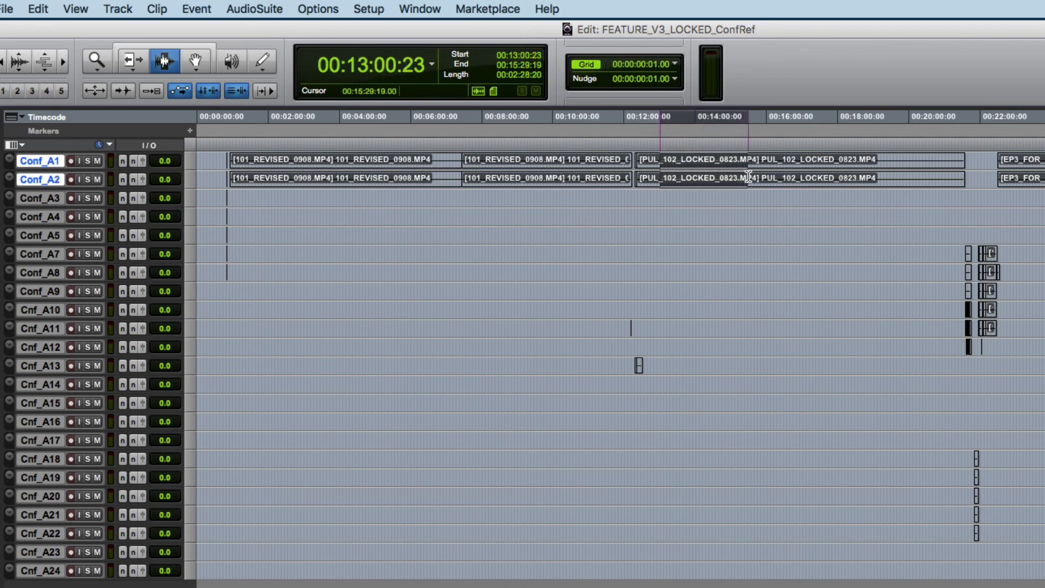
key("super+bracketleft")
key("super+bracketleft")
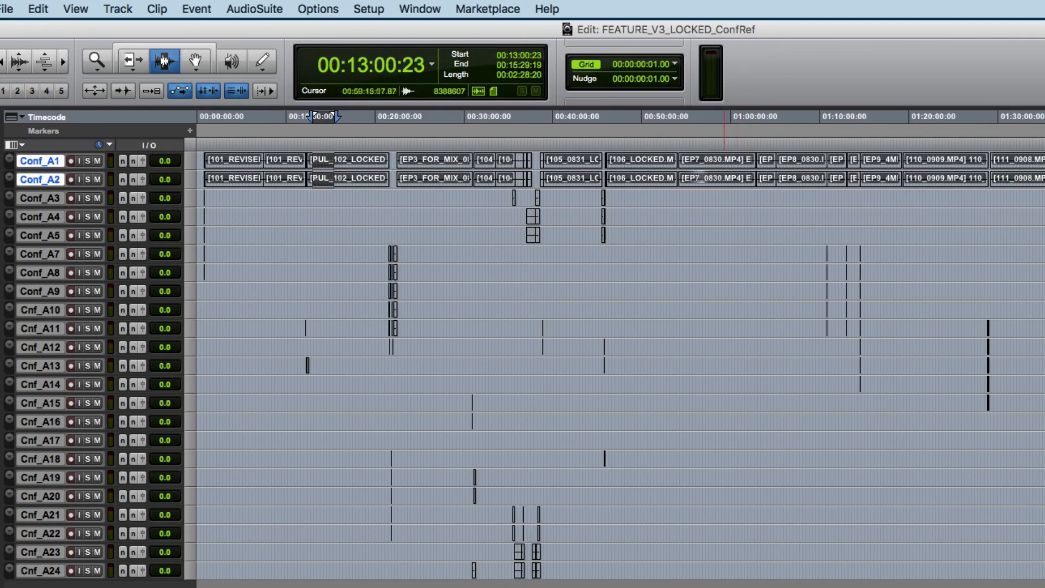
Examine the D_STEM, E_STEM and M_STEM EP_104 clips on Conf_A3, Conf_A4 and Conf_A5 around 00:38:00:00
left_click(292, 199)
left_click_drag(218, 199, 230, 198)
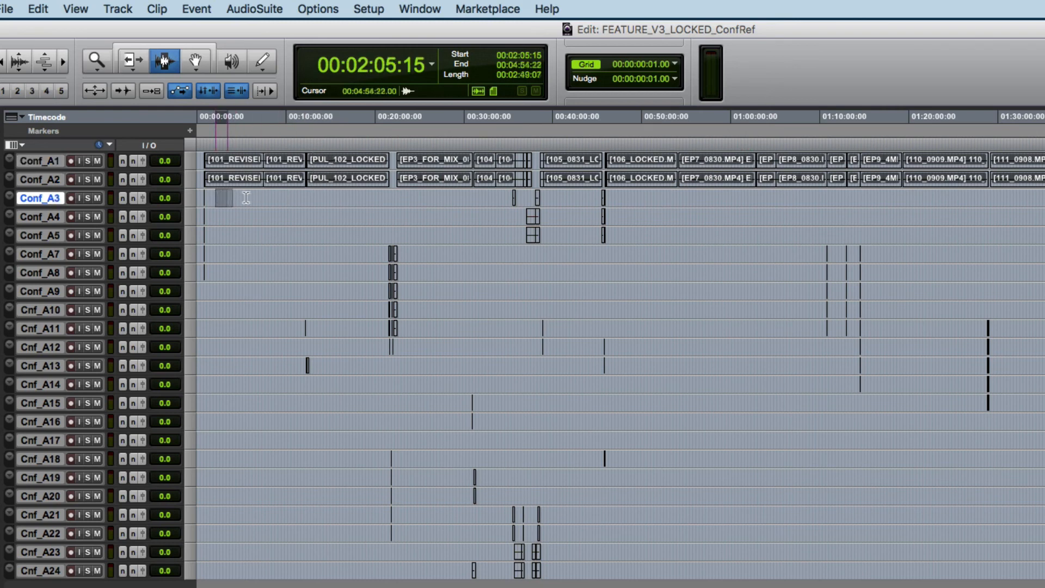
left_click(538, 202)
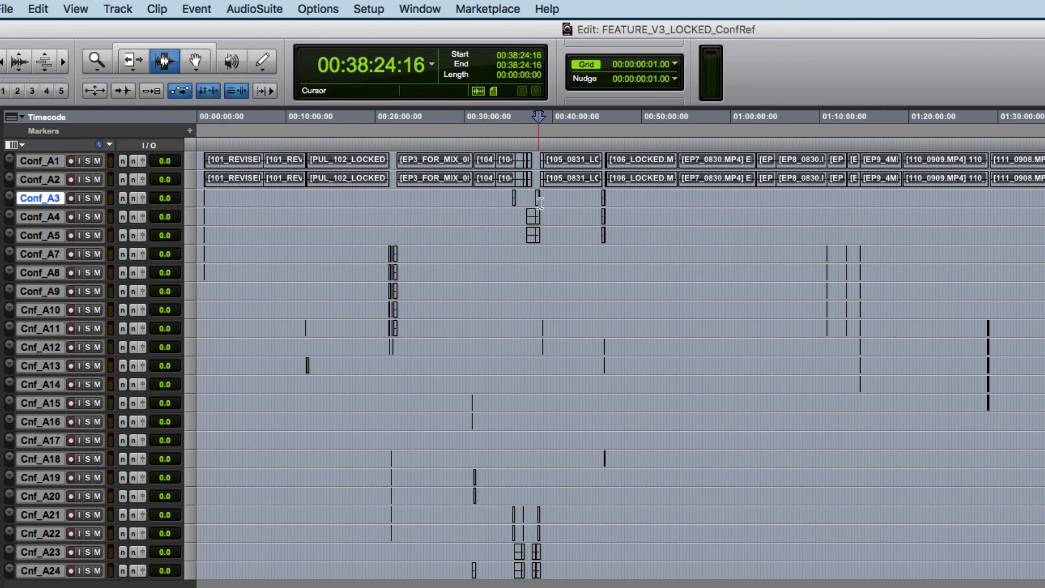
key("super+bracketright")
key("super+bracketright")
key("super+bracketright")
key("super+bracketright")
key("super+bracketright")
left_click(659, 199)
left_click_drag(676, 199, 837, 199)
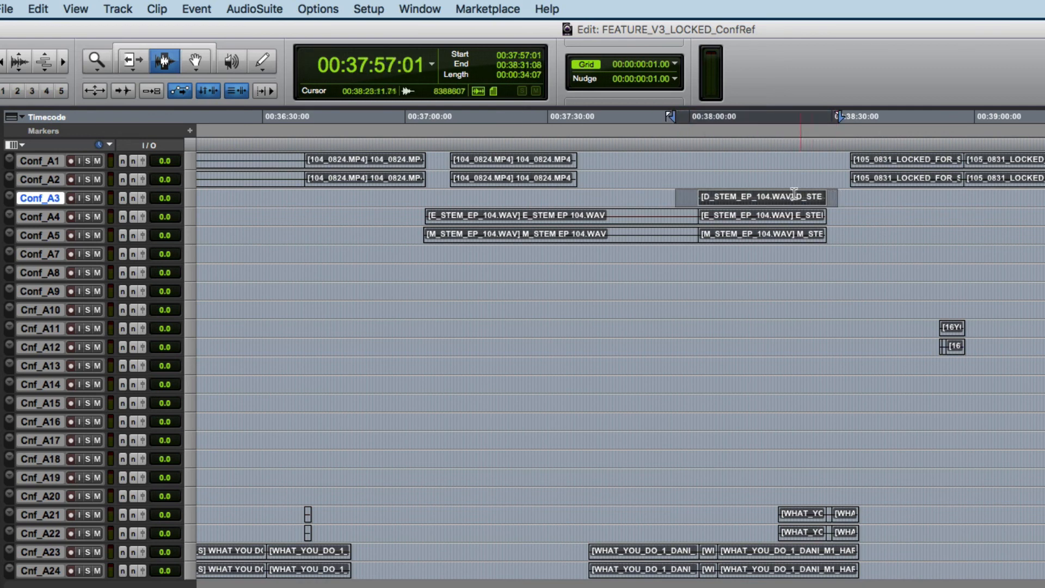
left_click_drag(708, 216, 829, 216)
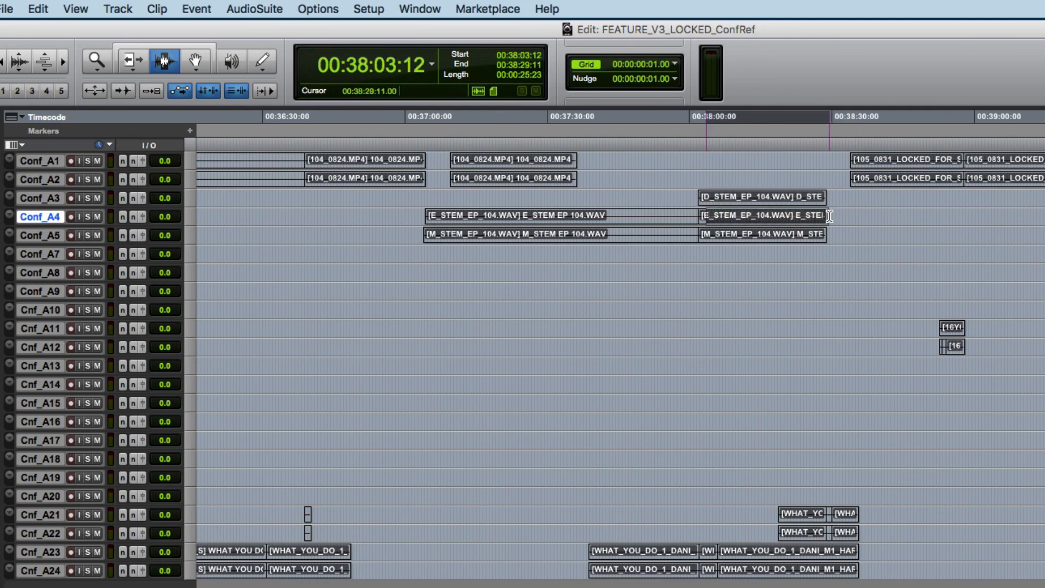
left_click_drag(709, 235, 845, 238)
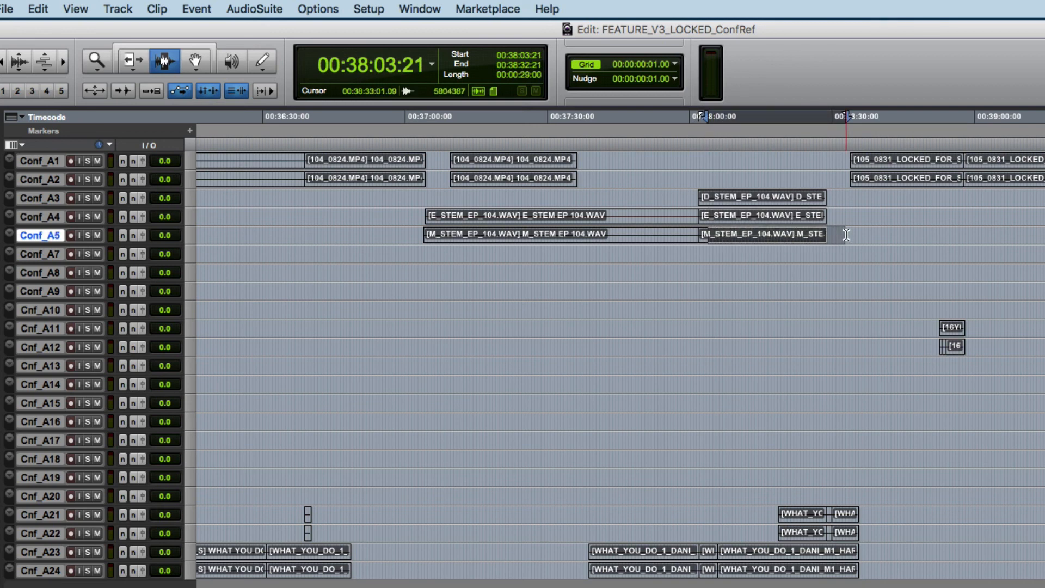
key("super+bracketleft")
key("super+bracketleft")
key("super+bracketleft")
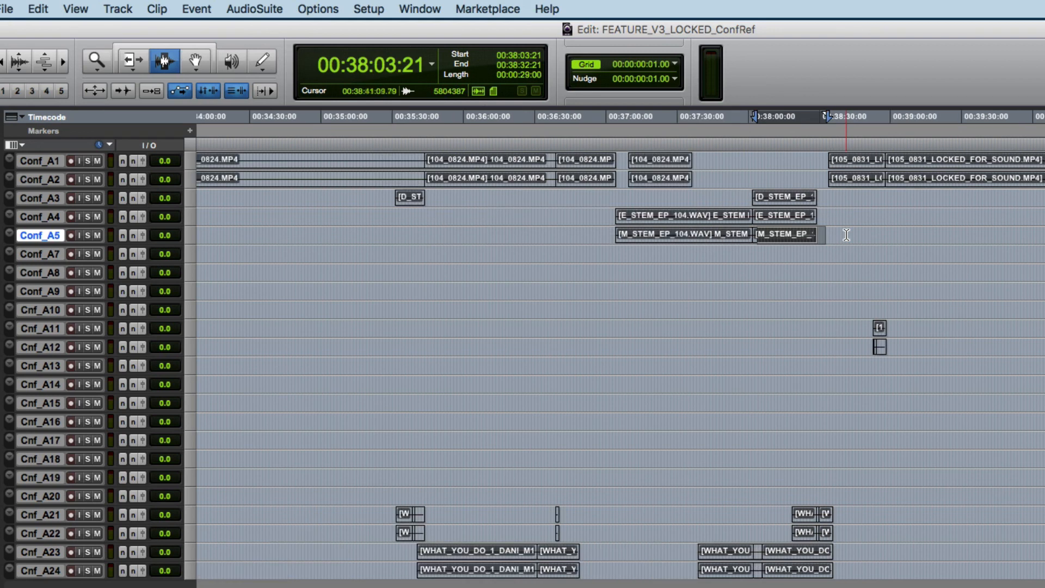
Compare the 104_0824.MP4 clips on Conf_A1 and Conf_A2 with the EP_104 stem clips on Conf_A3 to Conf_A5
left_click_drag(588, 159, 686, 179)
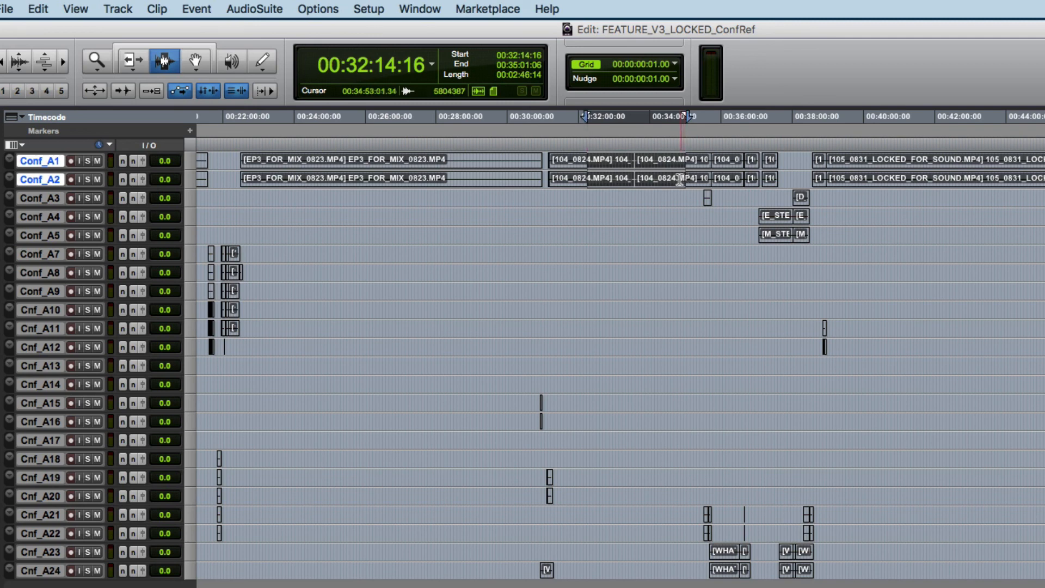
key("r")
left_click(803, 202)
key("t")
key("t")
key("t")
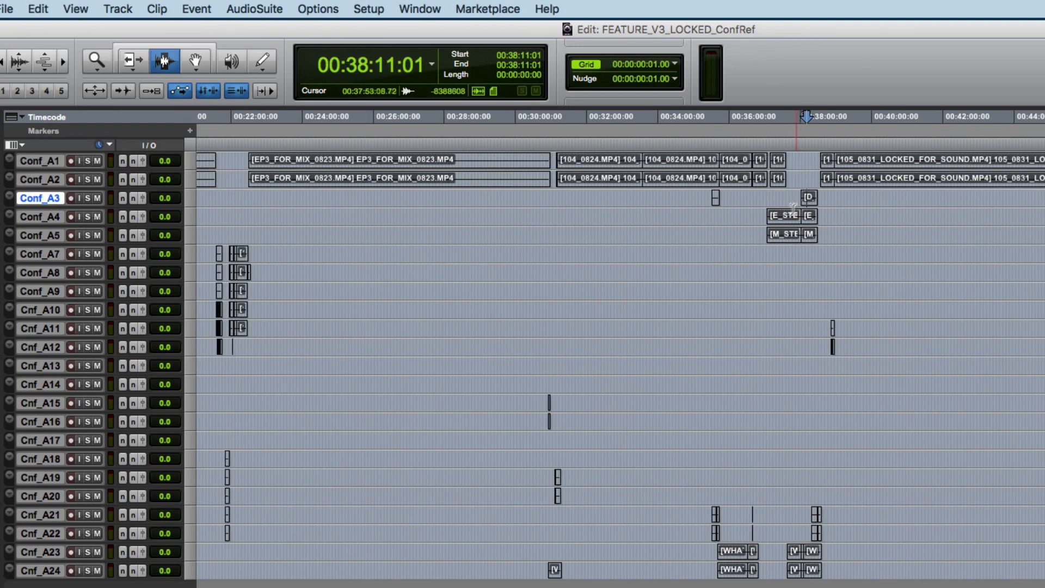
left_click_drag(675, 199, 859, 239)
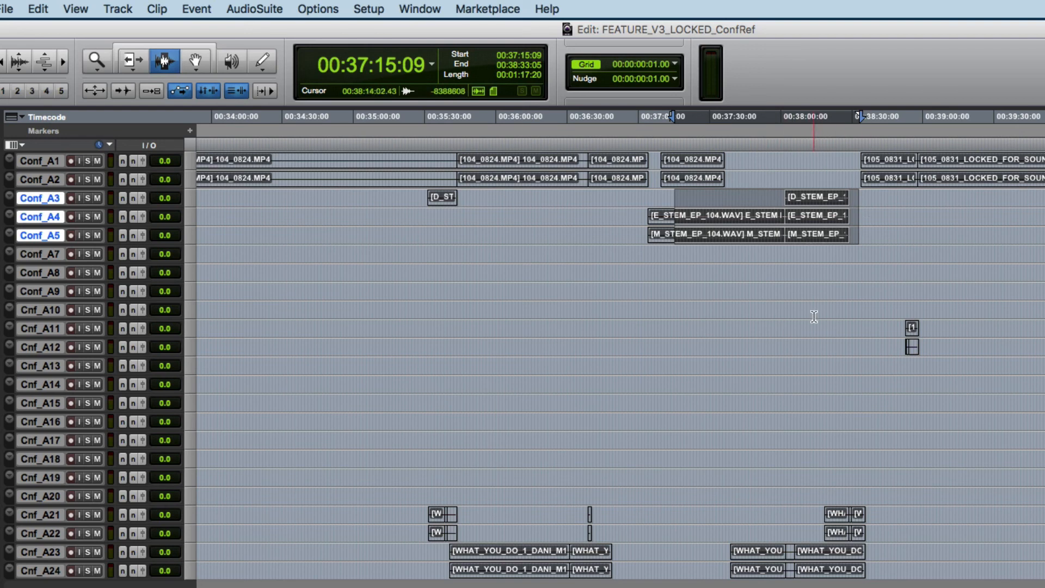
Examine the WHAT_YOU_DO clips on Cnf_A21 to Cnf_A24 and the short clips on Cnf_A12 near 00:38:58:00
left_click_drag(709, 507, 880, 577)
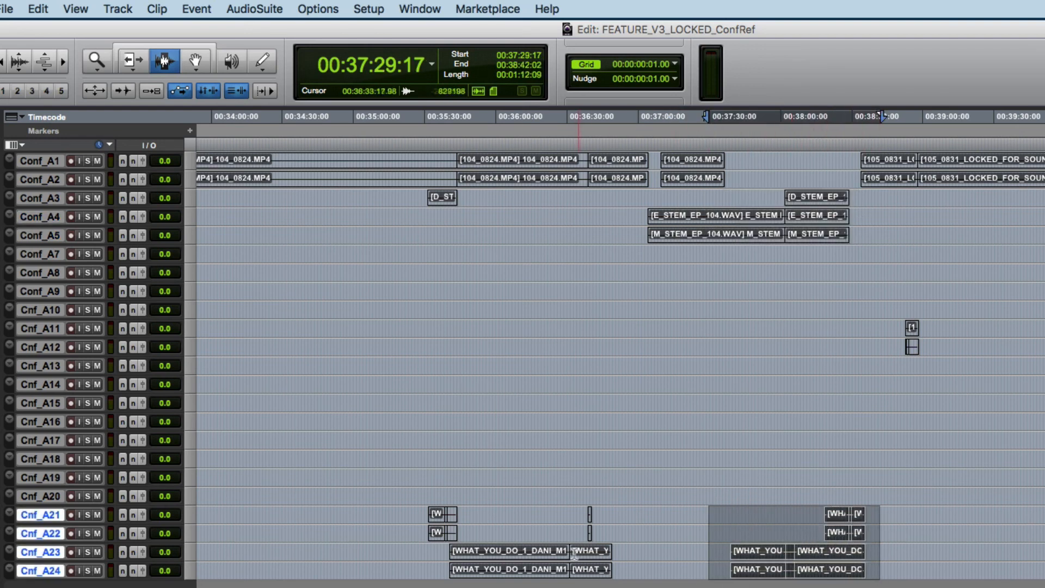
left_click(433, 569)
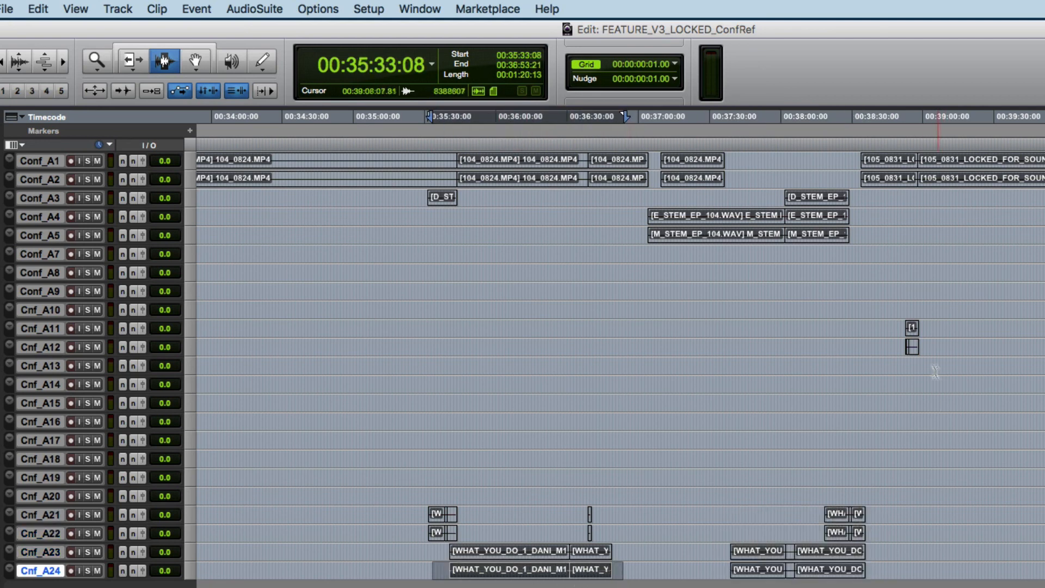
left_click(919, 346)
key("r")
key("r")
key("r")
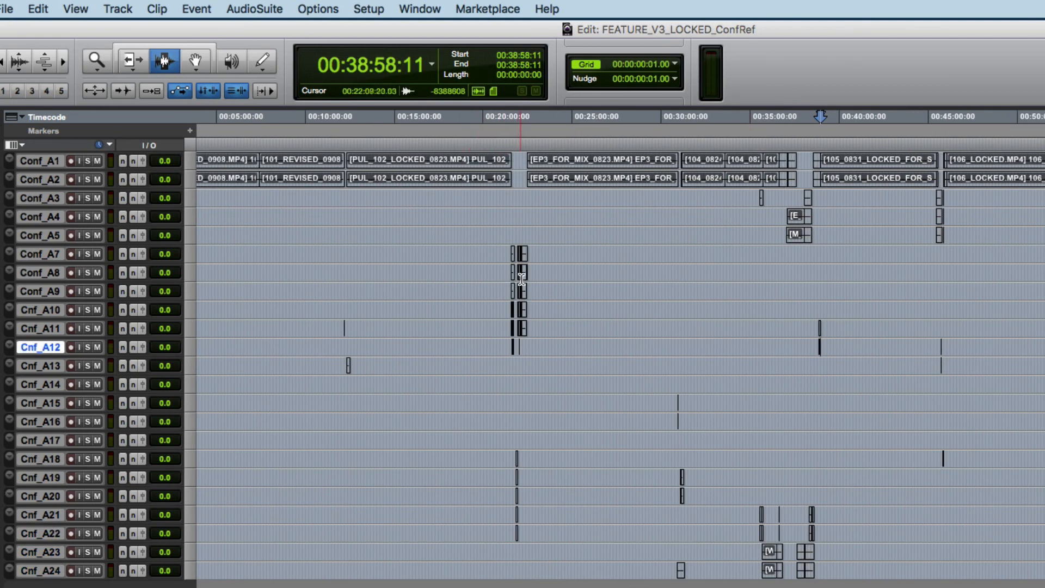
Examine the 16Y05M30 and 16Y06M07 clips on Conf_A7 to Cnf_A13 around 00:22:00:00
left_click(521, 275)
key("t")
key("t")
key("t")
key("t")
key("t")
key("t")
left_click_drag(723, 256, 943, 328)
key("r")
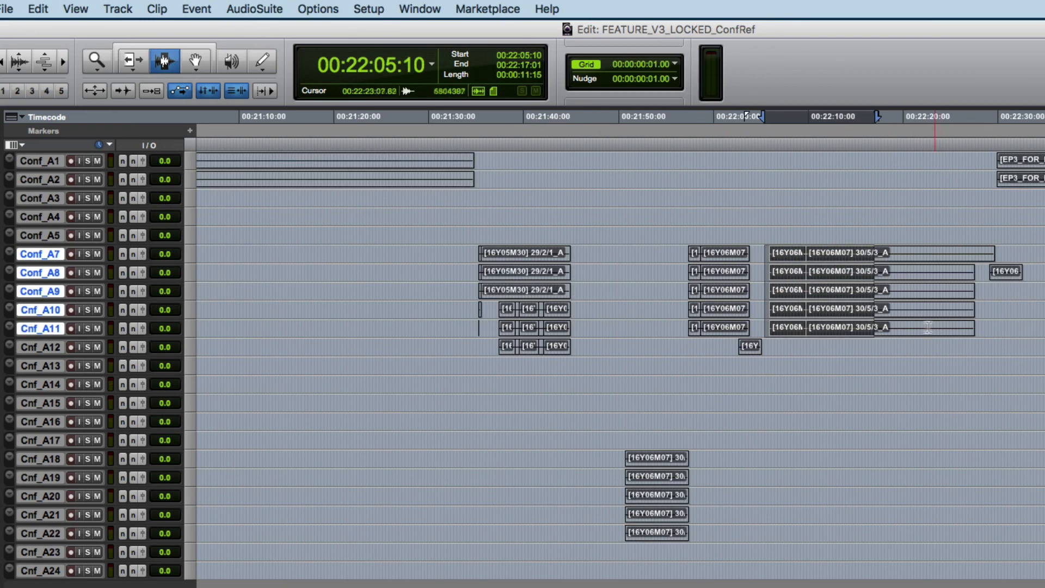
left_click_drag(434, 255, 999, 366)
key("r")
key("r")
key("r")
key("r")
key("r")
key("r")
key("r")
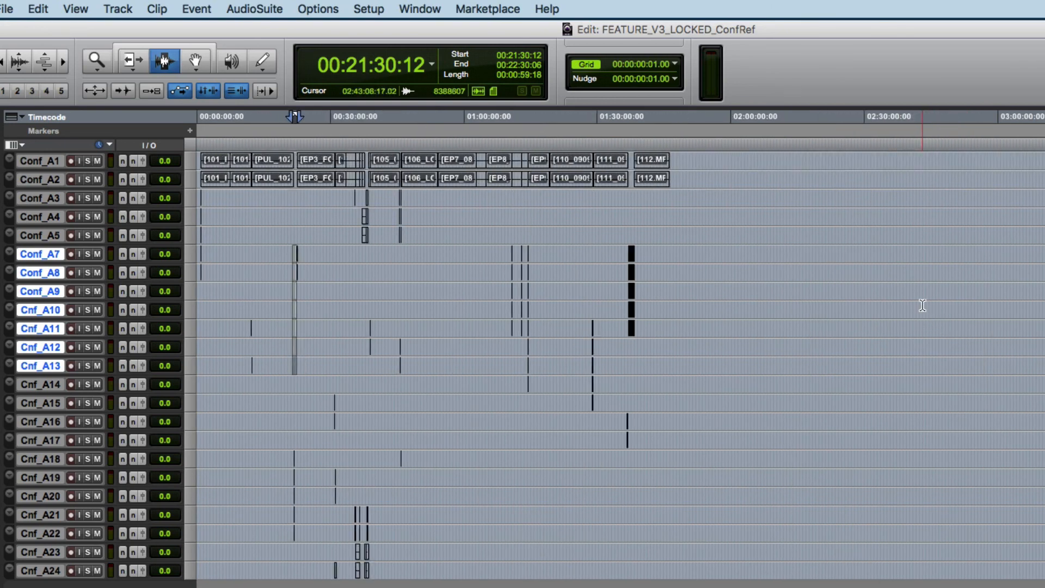
Survey the whole conform timeline, checking Conf_A1 and the full length of stem tracks Conf_A3 to Conf_A5
left_click(526, 255)
key("t")
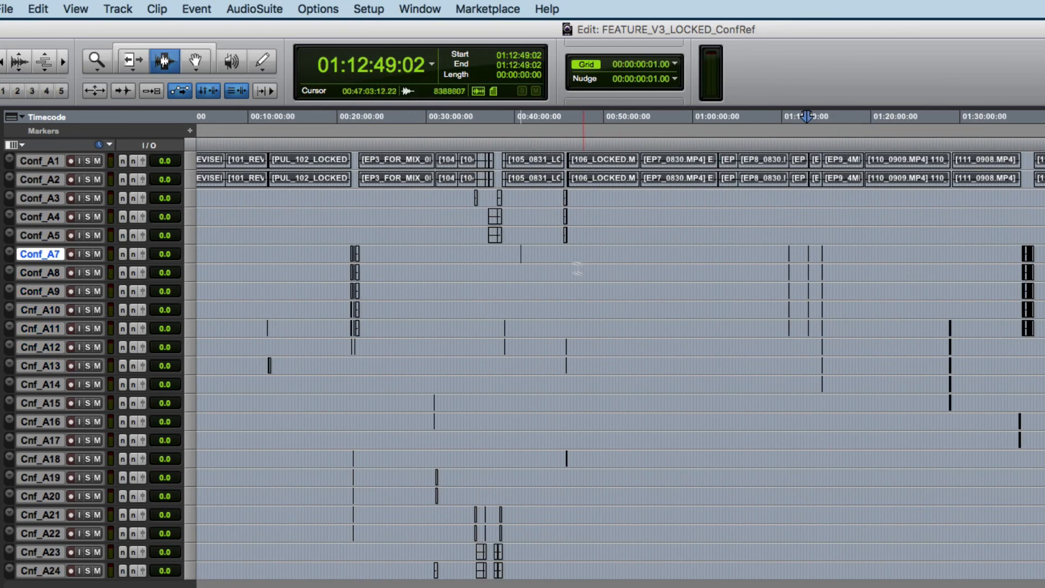
key("r")
left_click(573, 219)
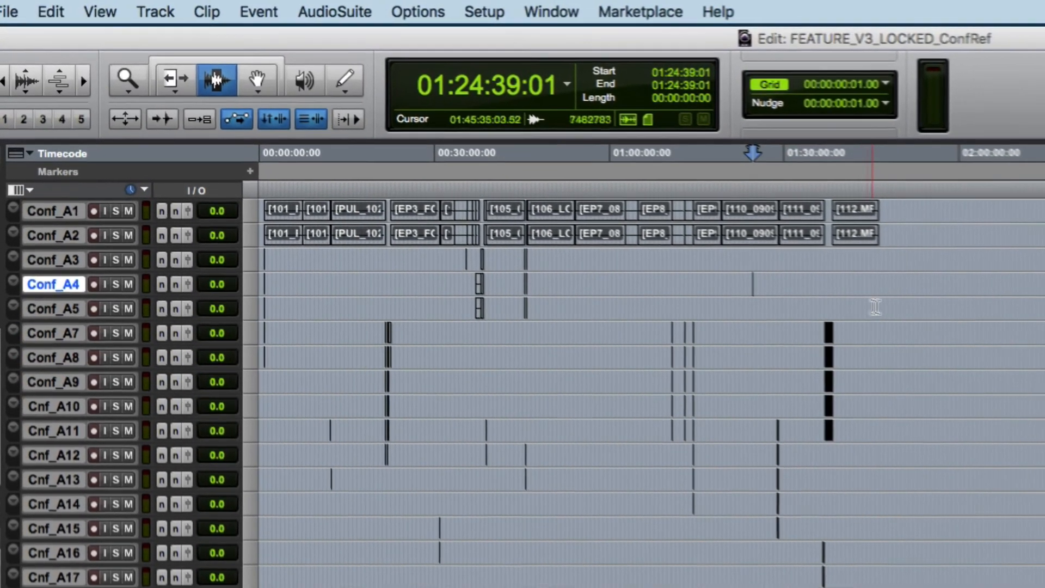
left_click_drag(670, 232, 354, 226)
left_click_drag(504, 322, 275, 284)
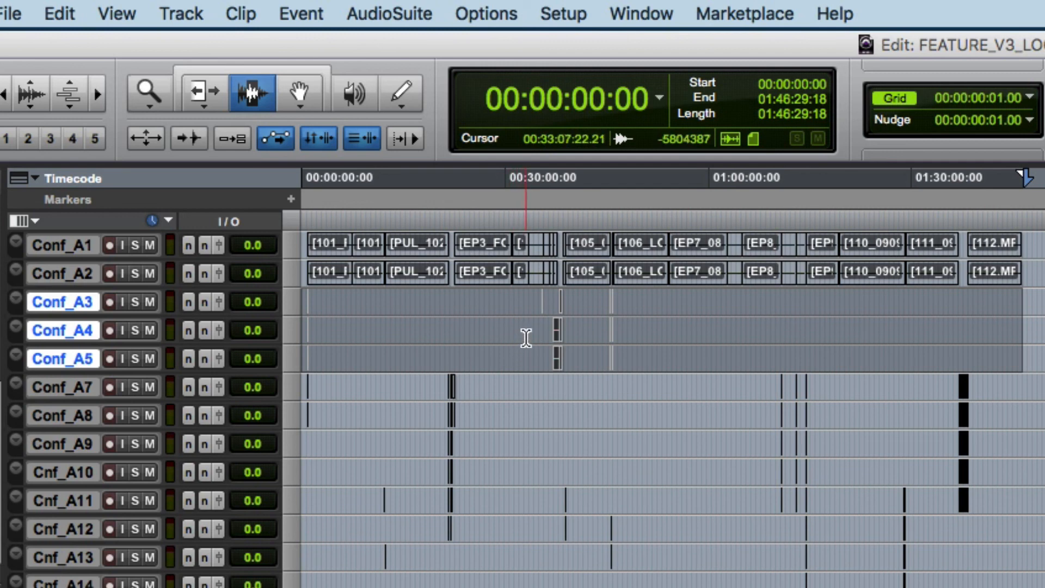
Review the run of episode MP4 clips along Conf_A1, from the episode 101 clips to 112.MP4
left_click_drag(455, 245, 986, 245)
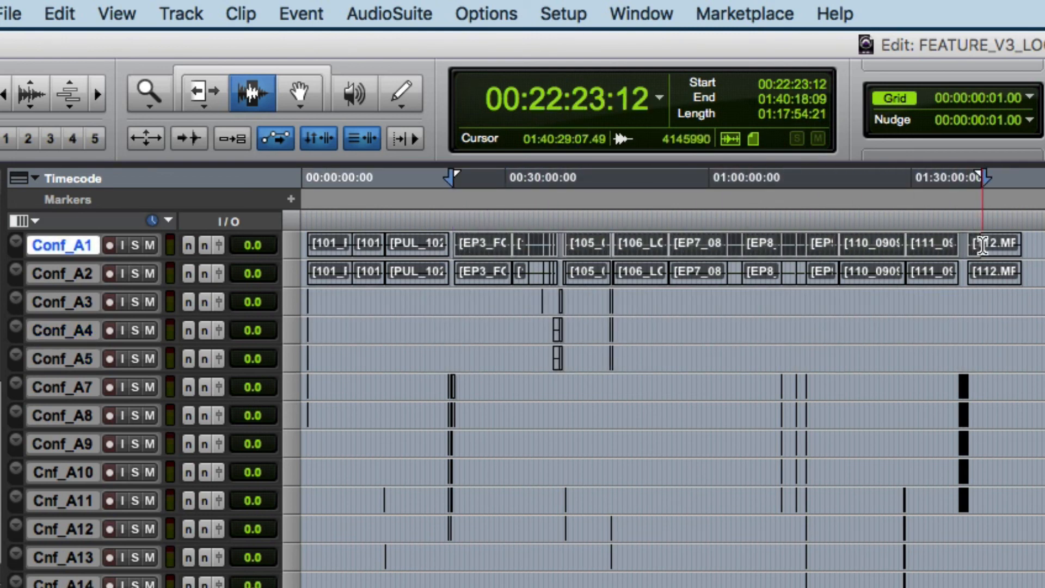
left_click(999, 245)
left_click(1000, 245)
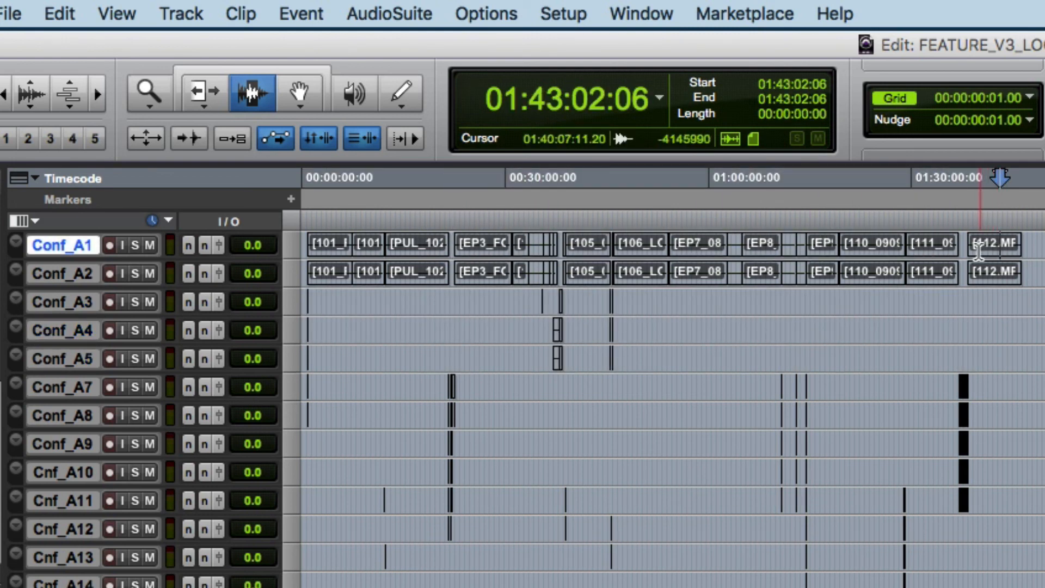
left_click_drag(997, 245, 416, 251)
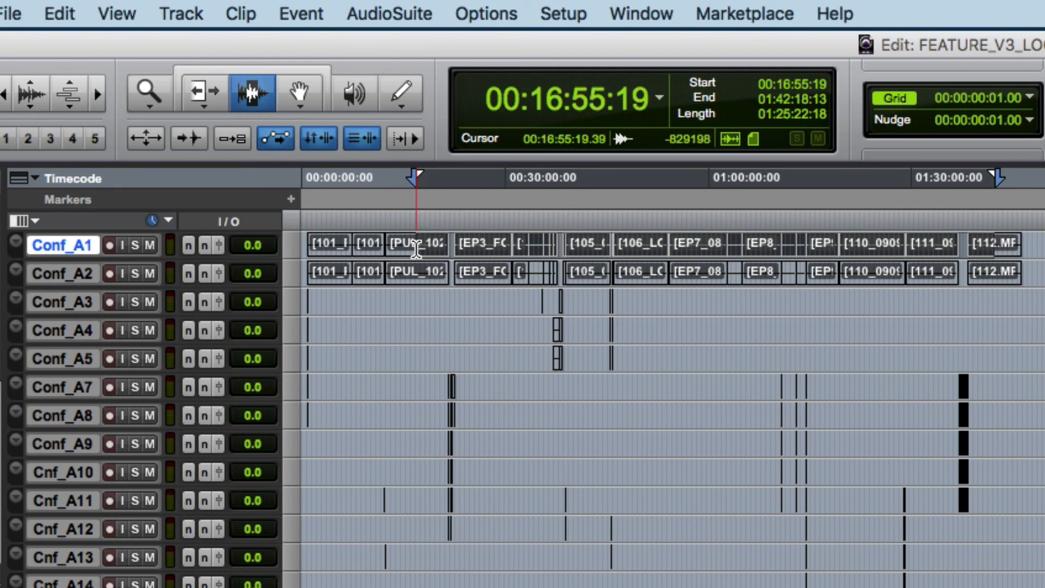
left_click_drag(361, 245, 994, 246)
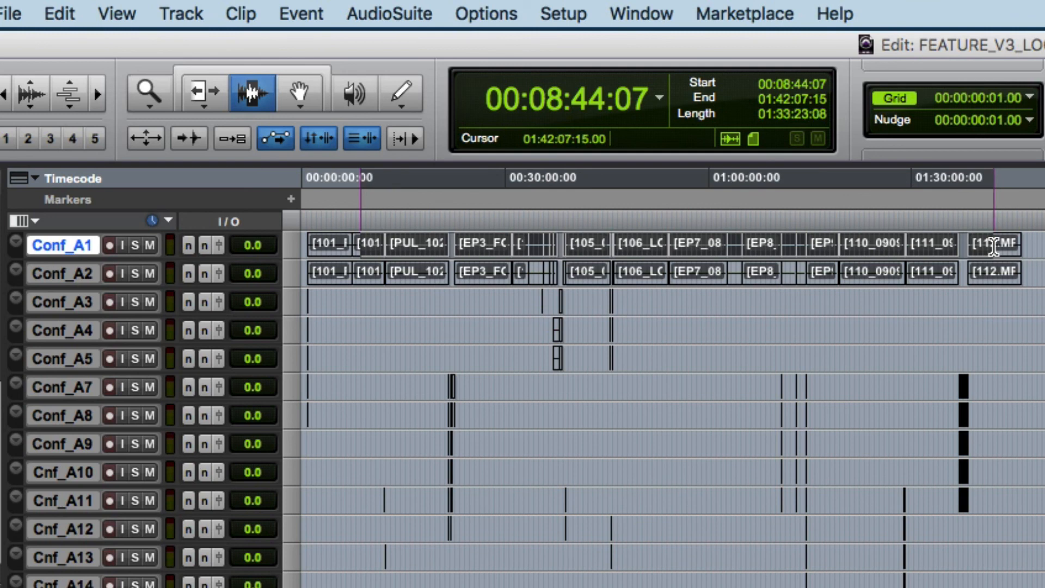
left_click_drag(1003, 245, 438, 238)
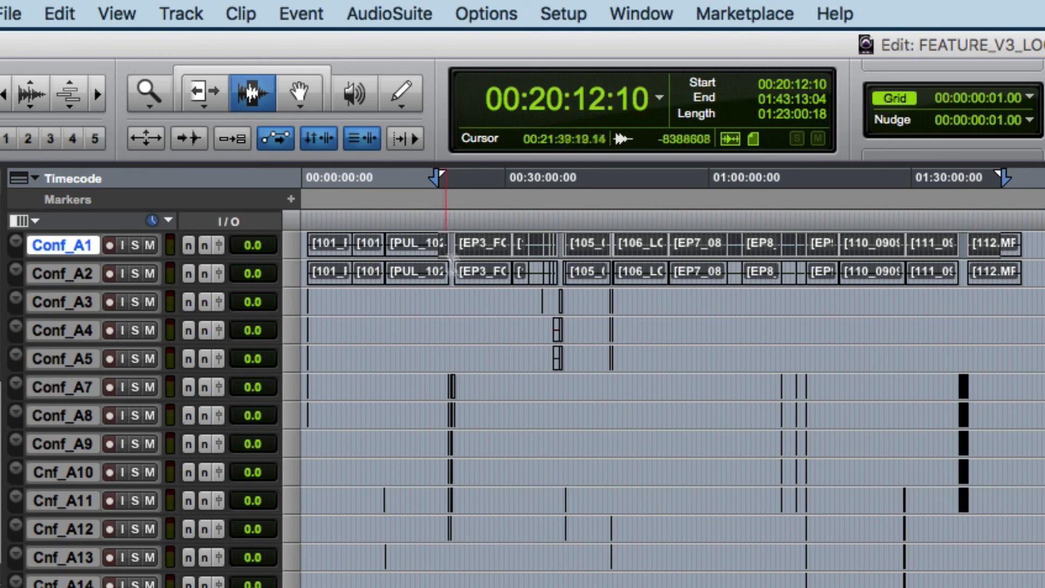
Review the stem clips between about 00:30:00:00 and 00:55:00:00 on Conf_A3, Conf_A4 and Conf_A5 one track at a time
left_click_drag(500, 303, 682, 305)
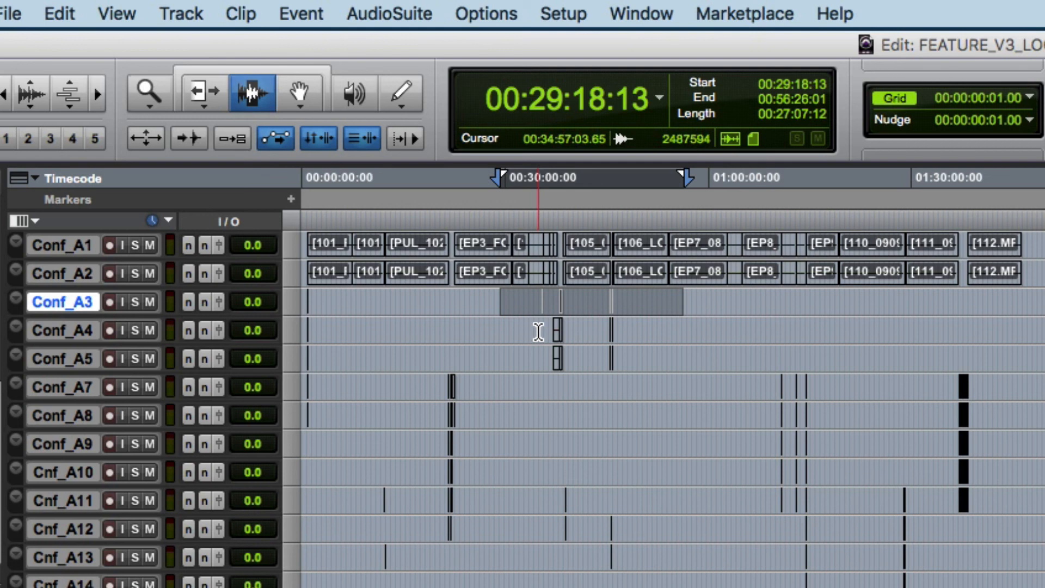
left_click_drag(533, 330, 655, 331)
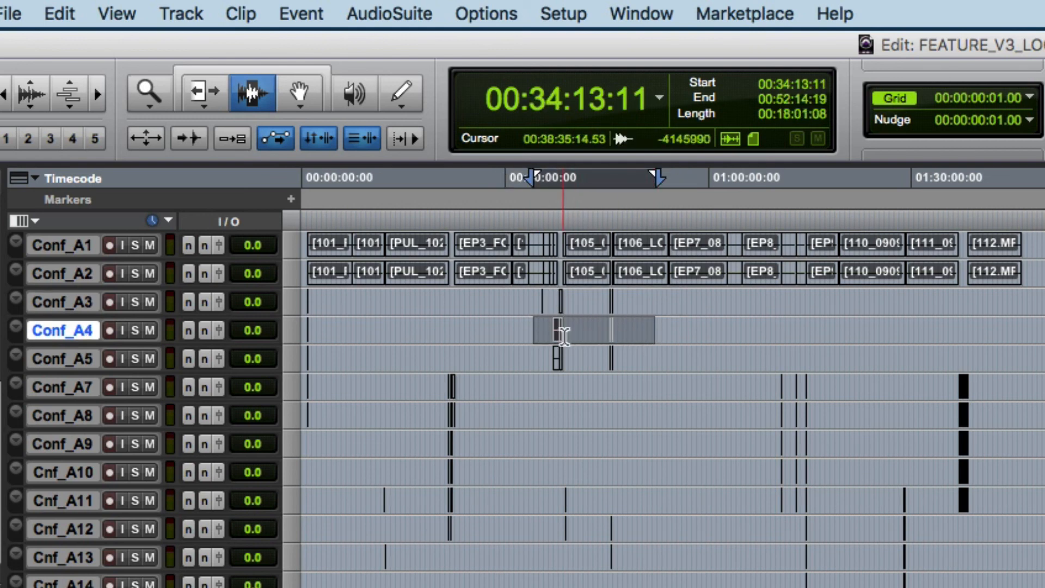
left_click_drag(534, 361, 653, 362)
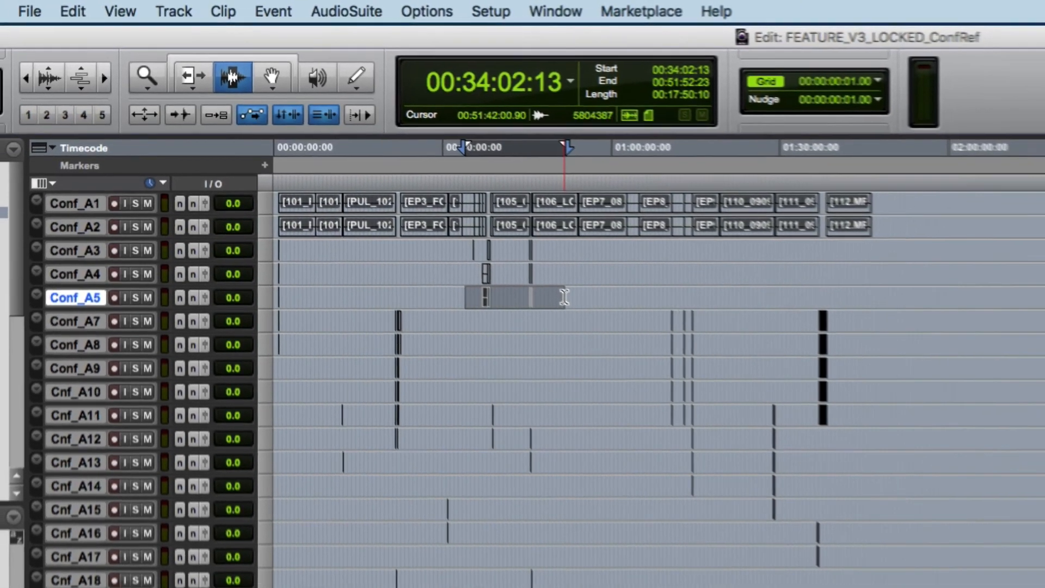
left_click(651, 362)
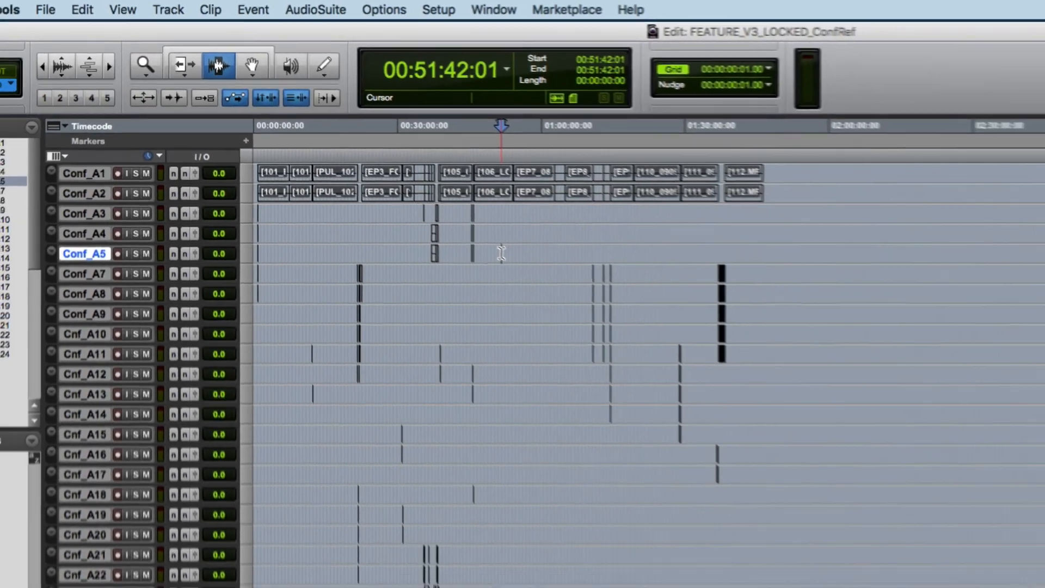
Close the FEATURE_V3_LOCKED_ConfRef session without saving it and switch to EdiLoad
key("super+shift+w")
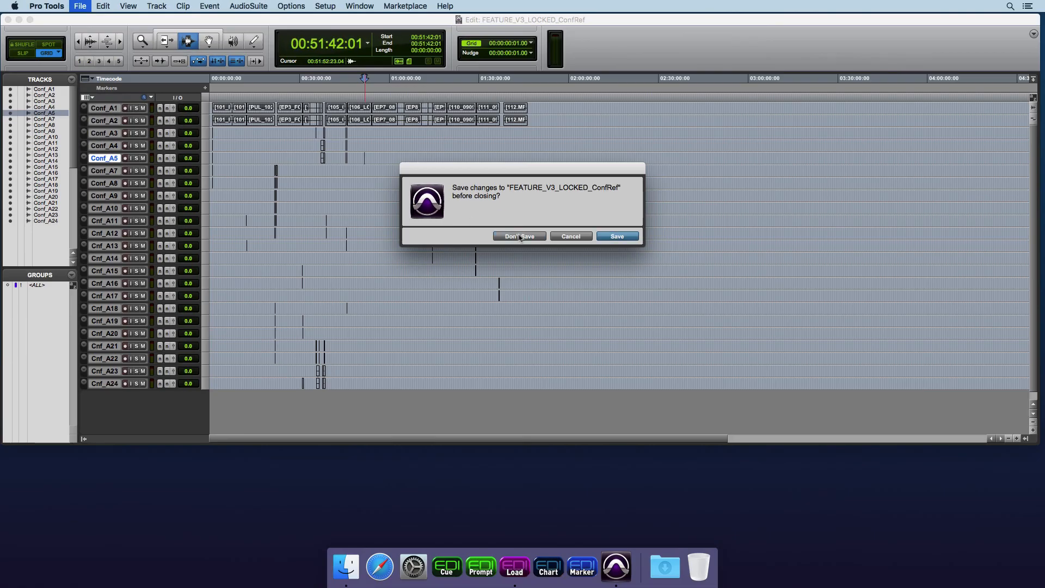
left_click(517, 237)
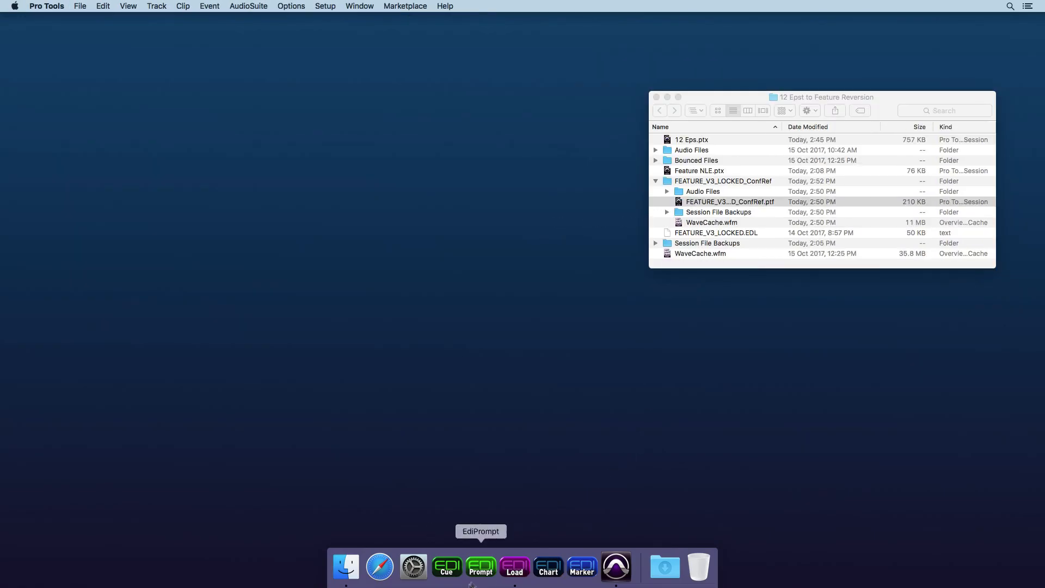
left_click(514, 567)
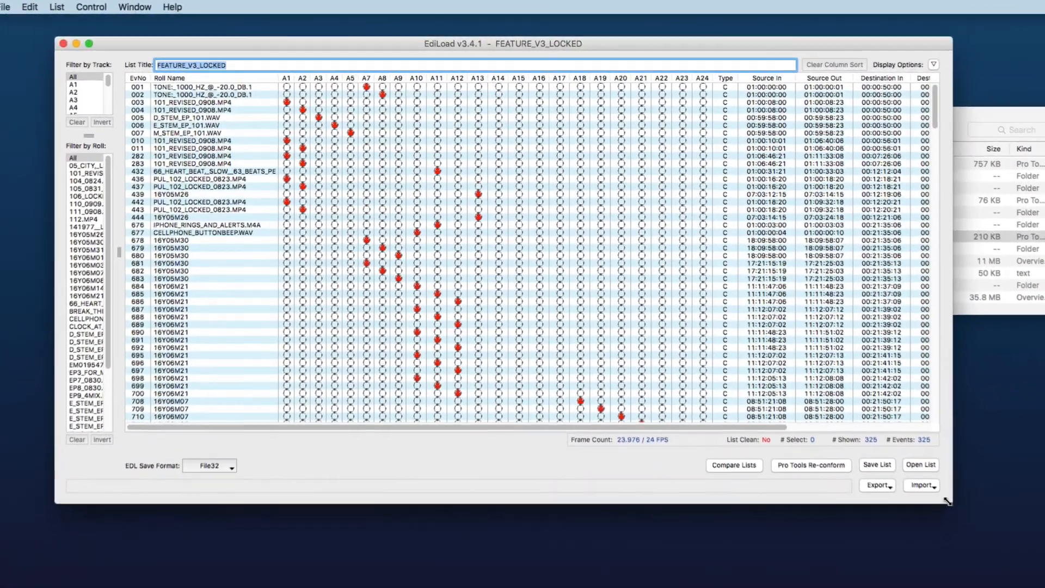
Enlarge the list window and its track filter area, and filter the events to tracks A1, A3, A4 and A5
left_click_drag(948, 501, 985, 534)
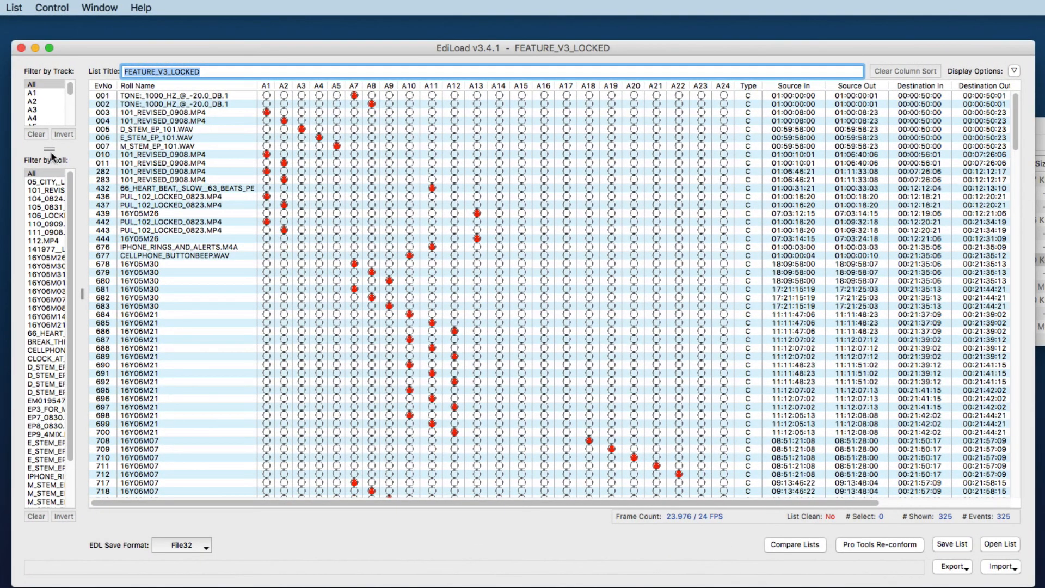
left_click_drag(52, 156, 50, 214)
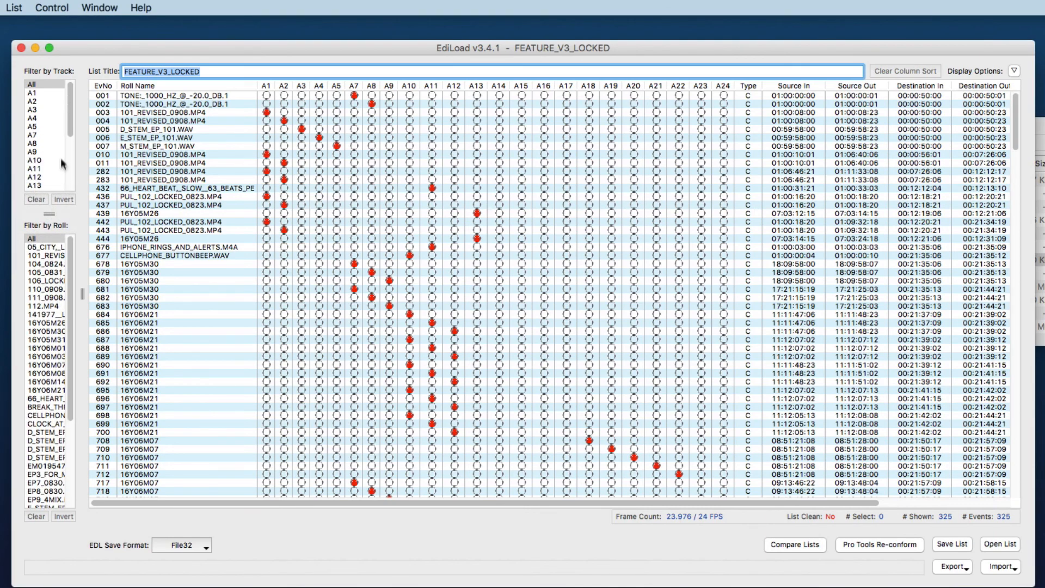
left_click(35, 93)
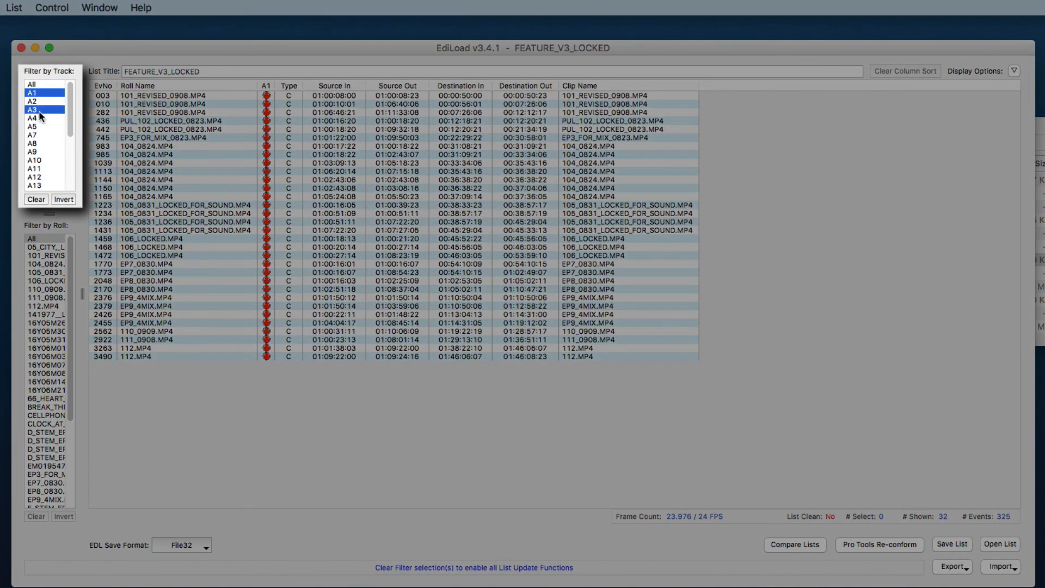
left_click(38, 118, "super")
left_click(38, 126, "super")
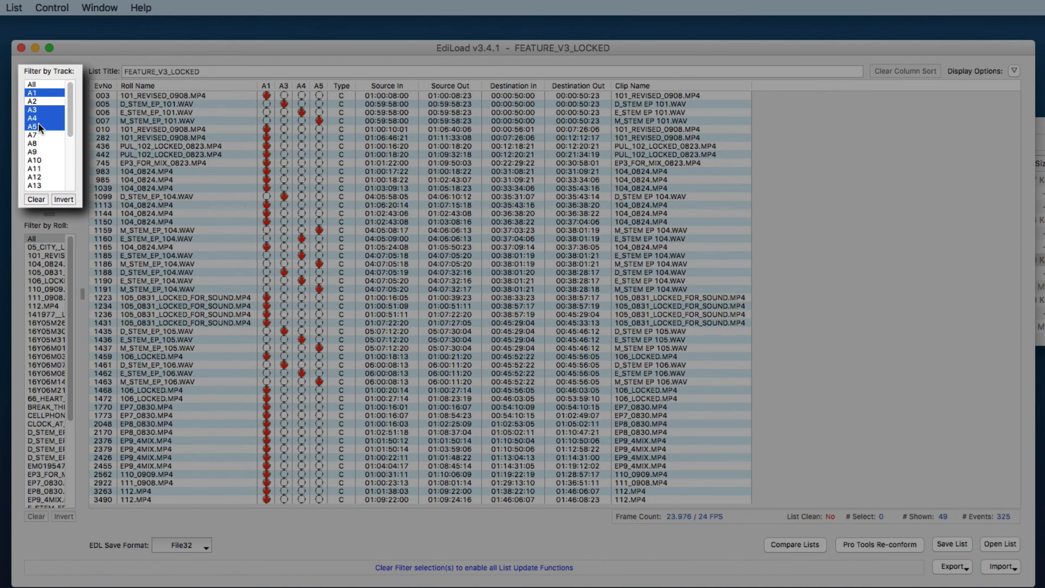
Invert the track filter and remove every track except A1, A3, A4 and A5 from all events
left_click(63, 200)
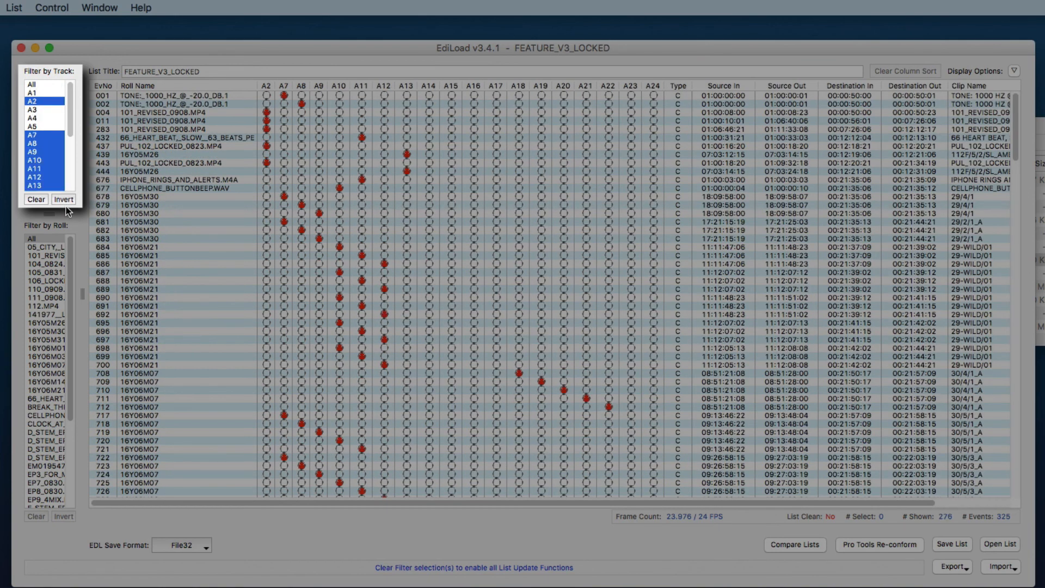
key("Delete")
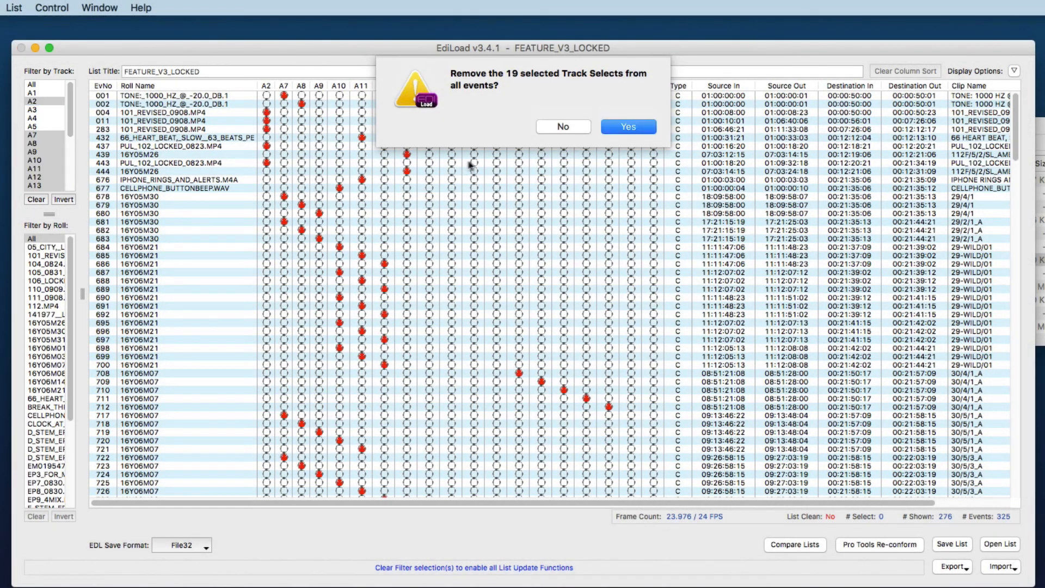
left_click(605, 130)
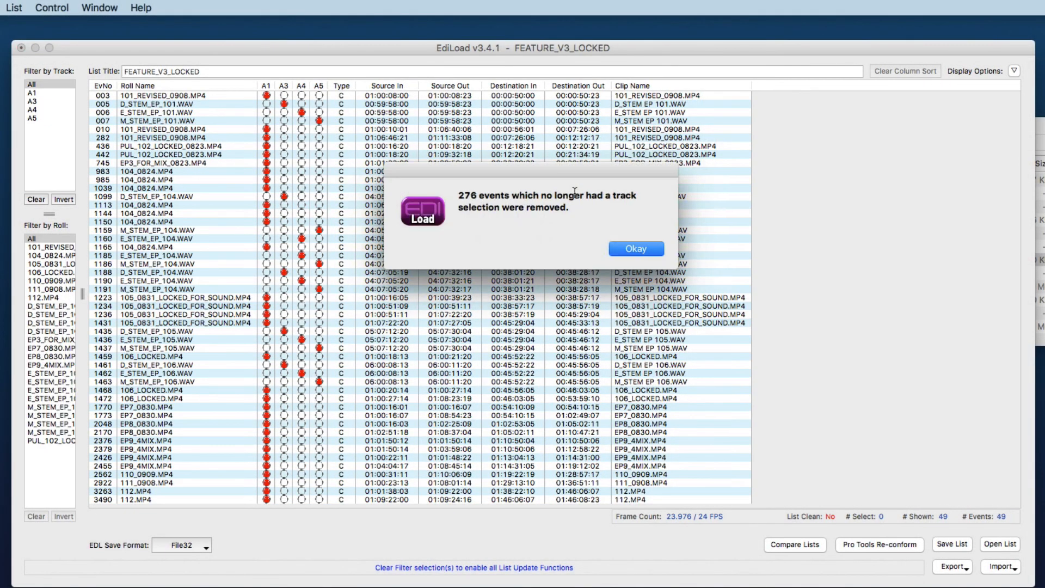
left_click(641, 249)
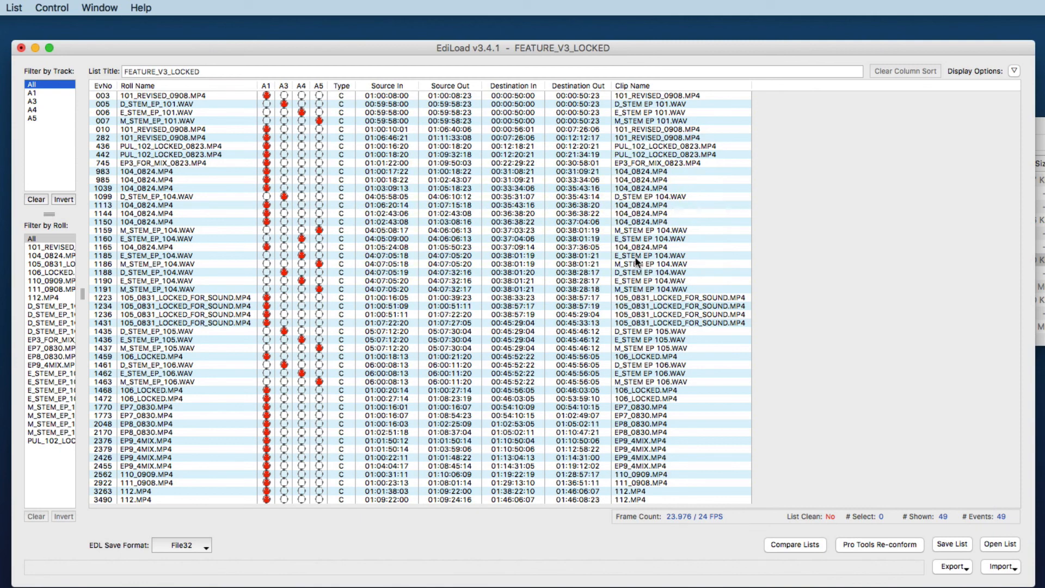
Narrow and reposition the list window, view the events on track A1 alone, and restore the list to all tracks
left_click_drag(1034, 586, 868, 587)
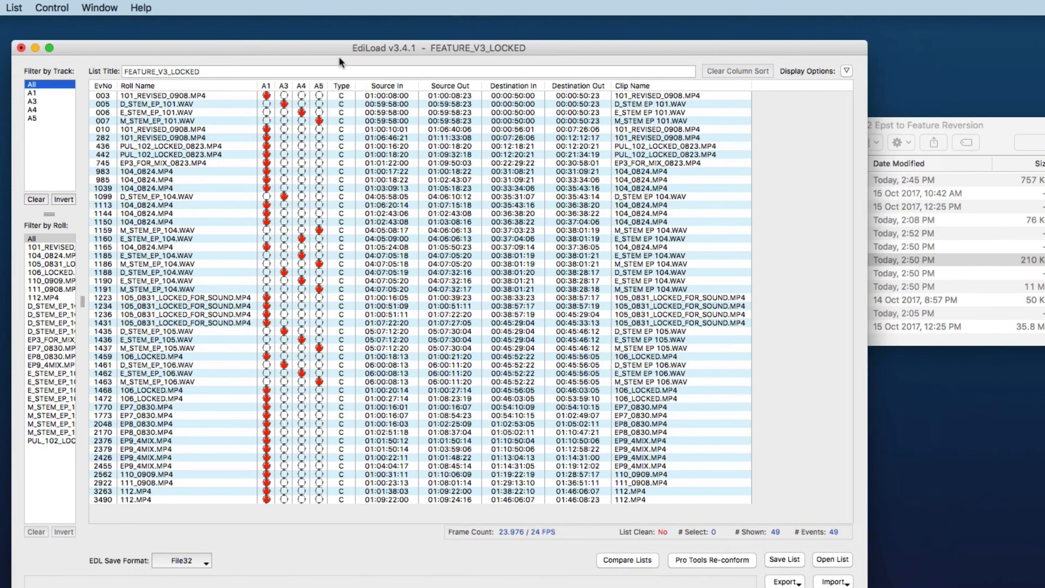
left_click_drag(338, 43, 366, 44)
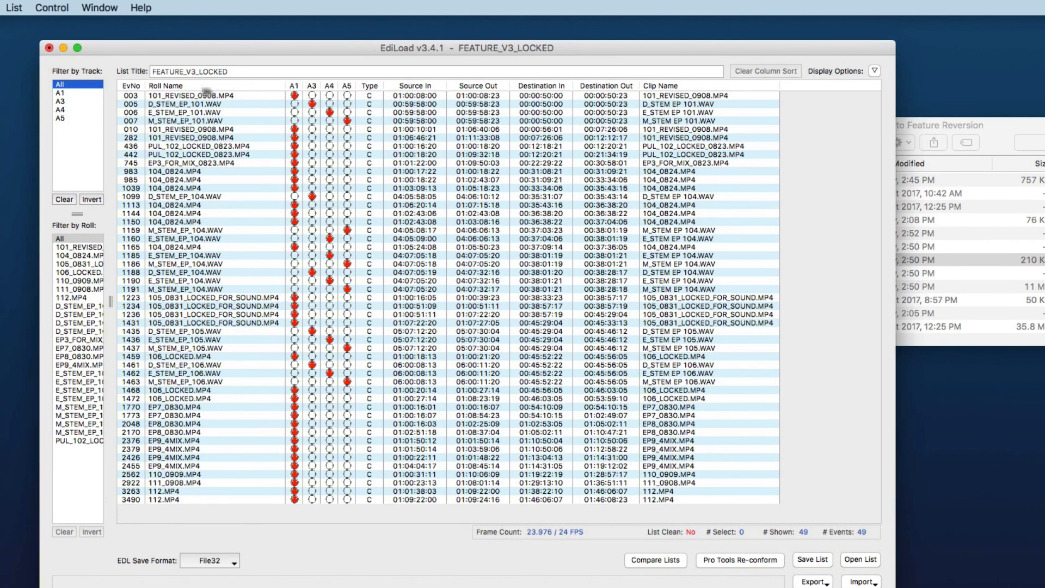
left_click(79, 93)
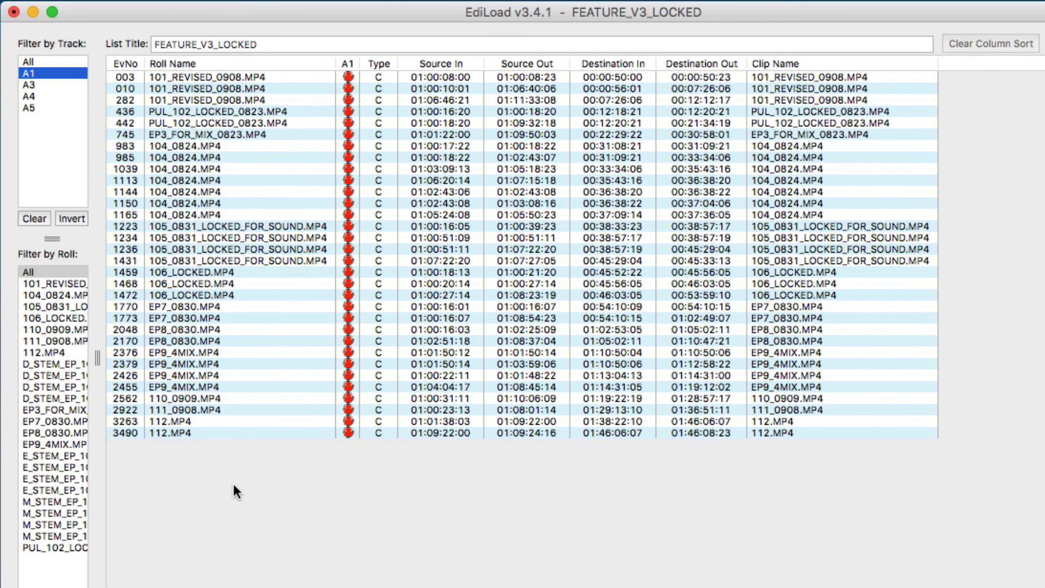
left_click(42, 61)
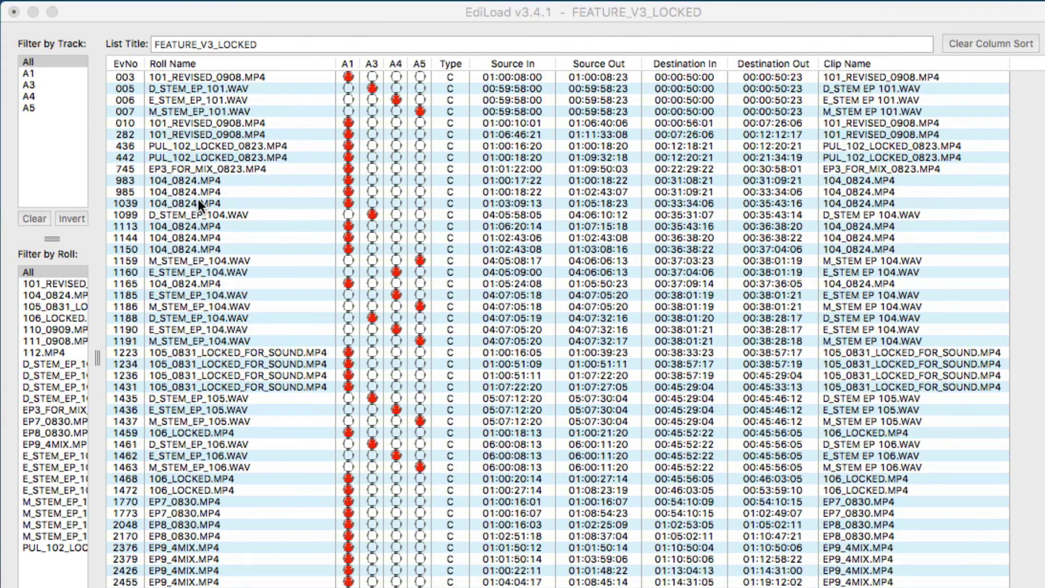
Batch-rename roll 101_REVISED_0908.MP4 to FMIX_101 and copy the name's FMIX_10 prefix for reuse
left_click_drag(1042, 245, 551, 136)
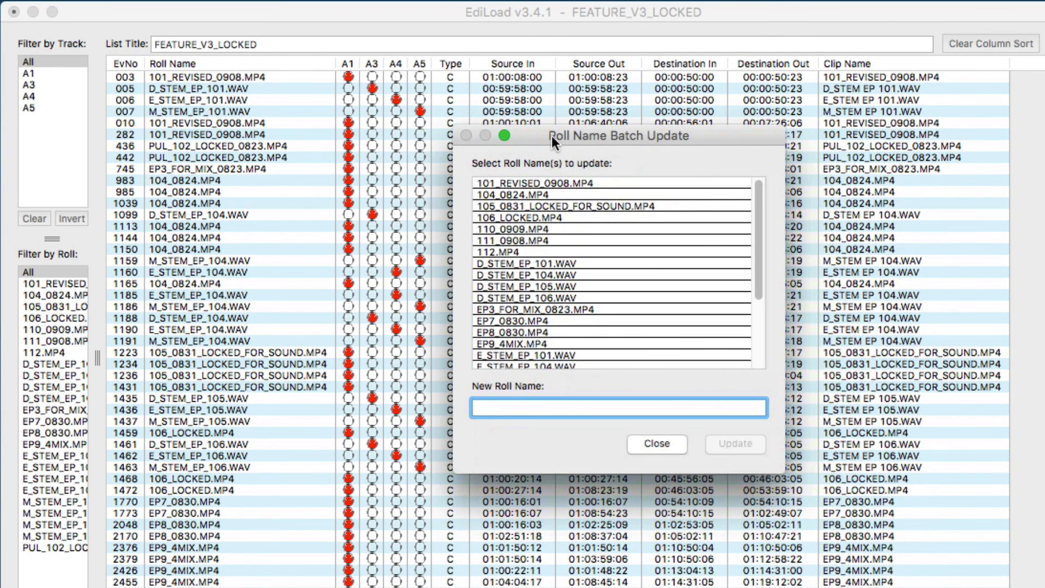
left_click(531, 185)
left_click_drag(608, 407, 432, 390)
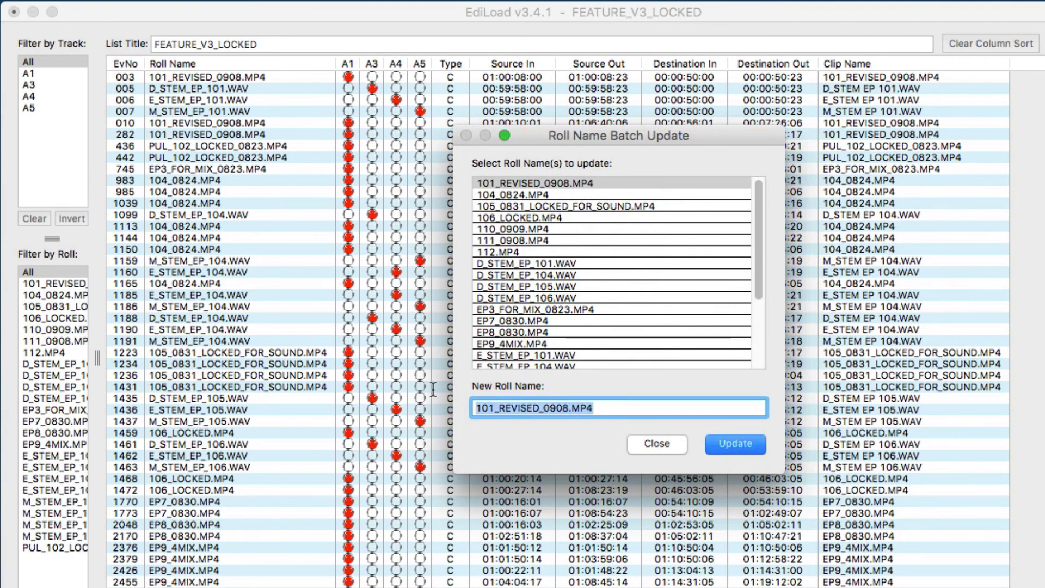
type("FMIX_101")
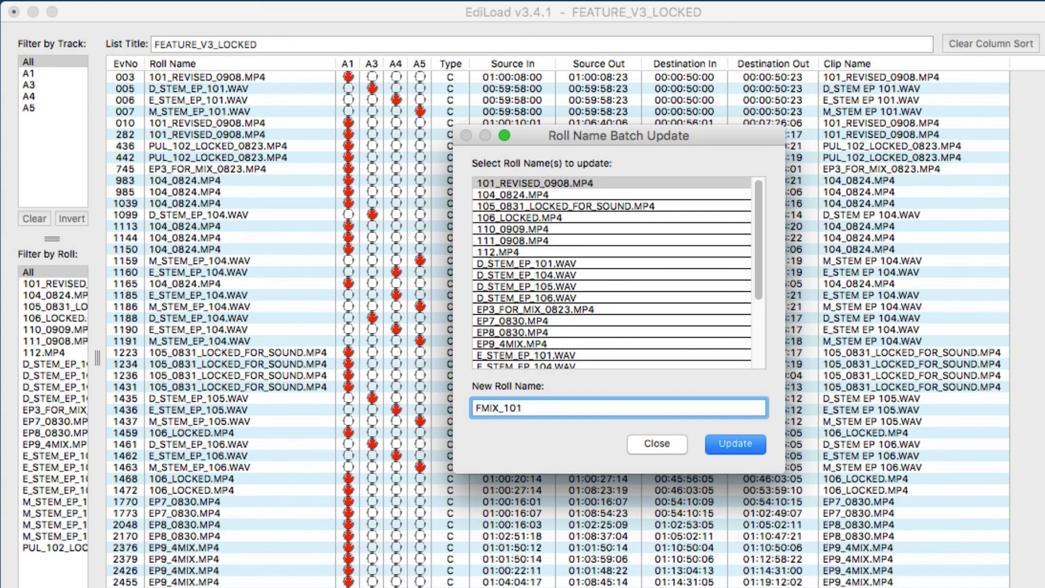
key("shift+super+Left")
key("super+c")
left_click(719, 442)
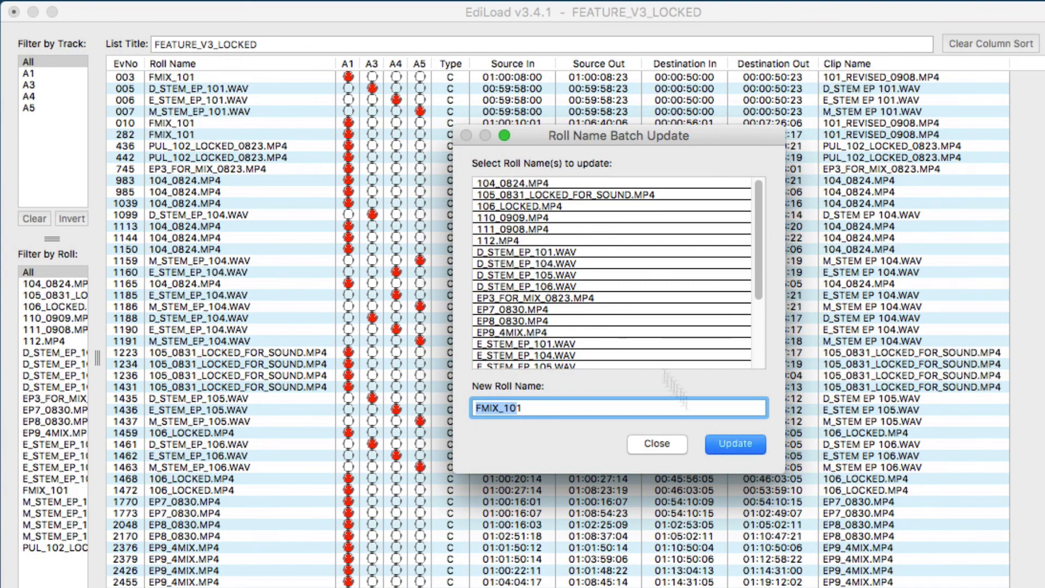
Rename roll 104_0824.MP4 to FMIX_104 and roll 105_0831_LOCKED_FOR_SOUND.MP4 to FMIX_105
left_click(528, 183)
key("super+v")
type("4")
left_click(719, 442)
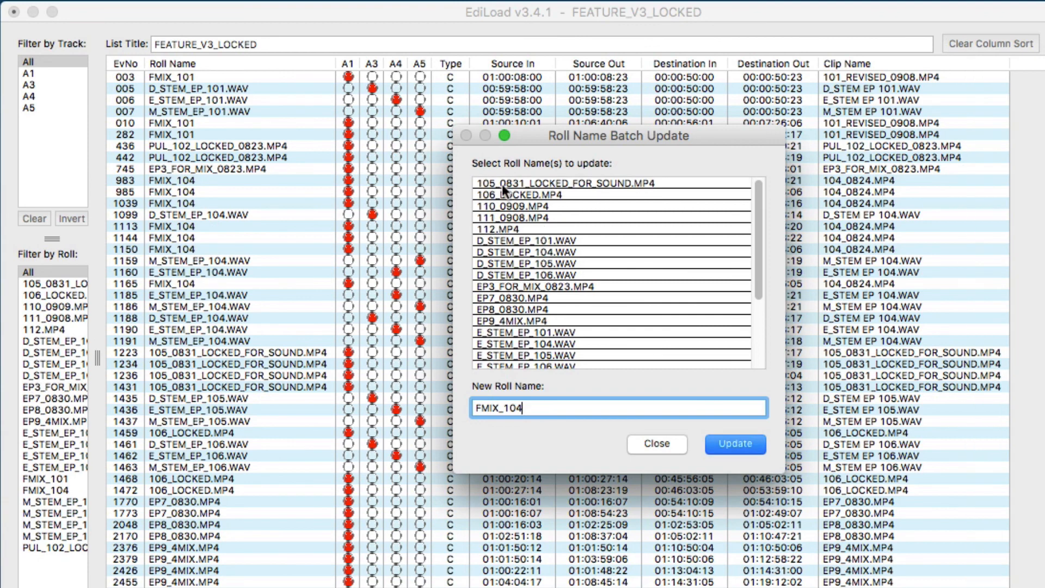
left_click(503, 185)
key("super+v")
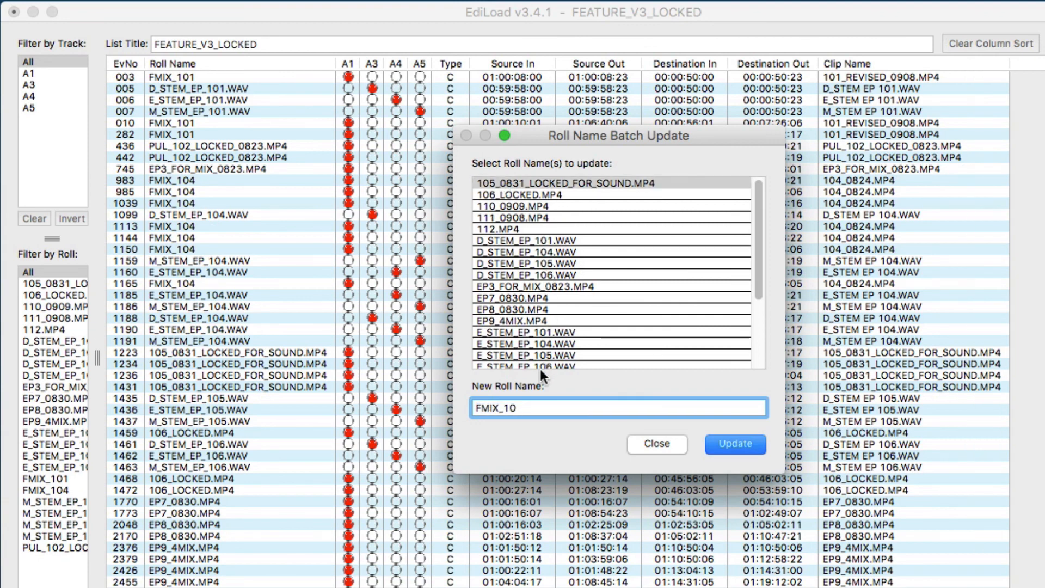
type("5")
left_click(735, 443)
Rename roll 106_LOCKED.MP4 to FMIX_106 and roll 110_0909.MP4 to FMIX_110
left_click(508, 183)
key("super+v")
type("6")
left_click(734, 443)
left_click(499, 184)
type("FMIX_1")
type("10")
left_click(735, 443)
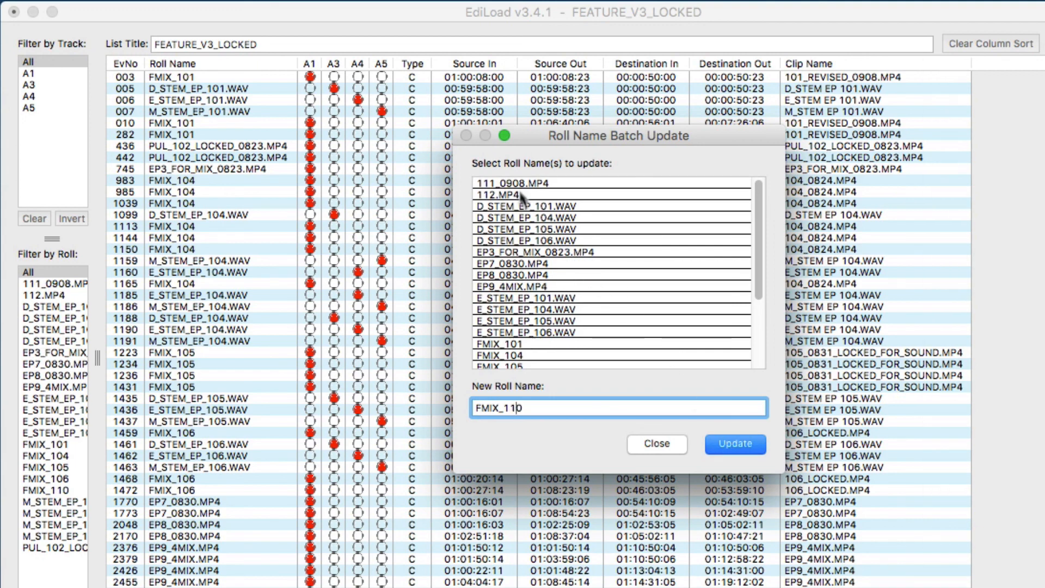
Rename roll 111_0908.MP4 to FMIX_111 and roll 112.MP4 to FMIX_112
left_click(517, 184)
key("super+v")
key("Left")
type("1")
key("Delete")
left_click(735, 443)
left_click(499, 183)
type("FMIX_1")
type("12")
left_click(735, 444)
Rename roll EP3_FOR_MIX_0823.MP4 to FMIX_103 and roll EP7_0830.MP4 to FMIX_107
left_click(509, 229)
key("super+v")
type("3")
key("Return")
key("super+c")
left_click(511, 229)
key("super+v")
type("7")
key("Return")
Rename roll EP8_0830.MP4 to FMIX_108 and roll EP9_4MIX.MP4 to FMIX_109
left_click(507, 231)
key("super+v")
type("8")
key("Return")
left_click(506, 231)
key("super+v")
type("9")
key("Return")
Rename roll PUL_102_LOCKED_0823.MP4 to FMIX_102 and finish the batch roll renaming
scroll(561, 312, "down", 3)
left_click(534, 355)
key("super+v")
type("2")
left_click(736, 443)
left_click(659, 581)
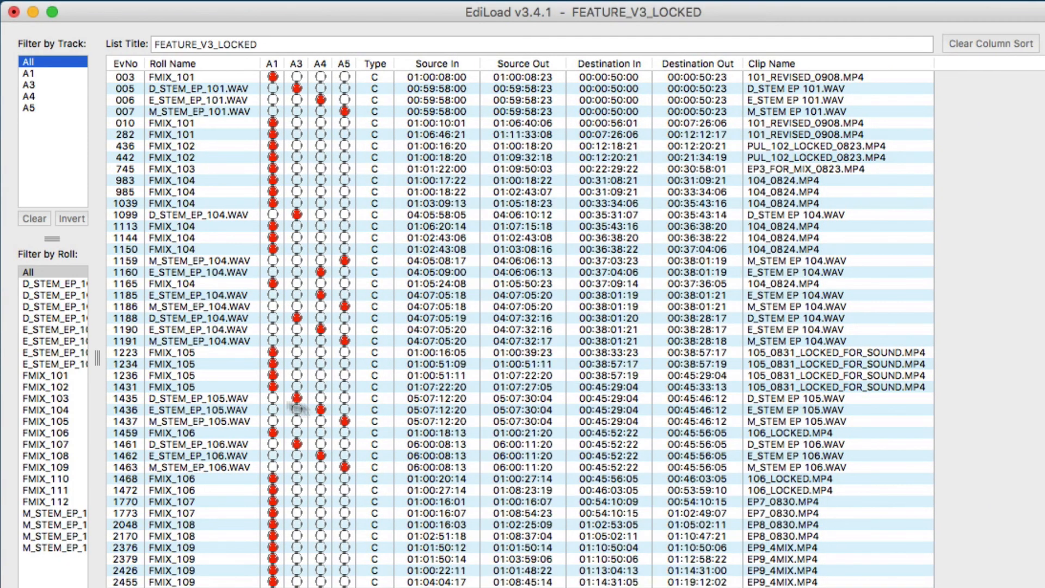
Widen the filter lists to fit the full roll names and filter the events to track A1
left_click_drag(97, 357, 155, 352)
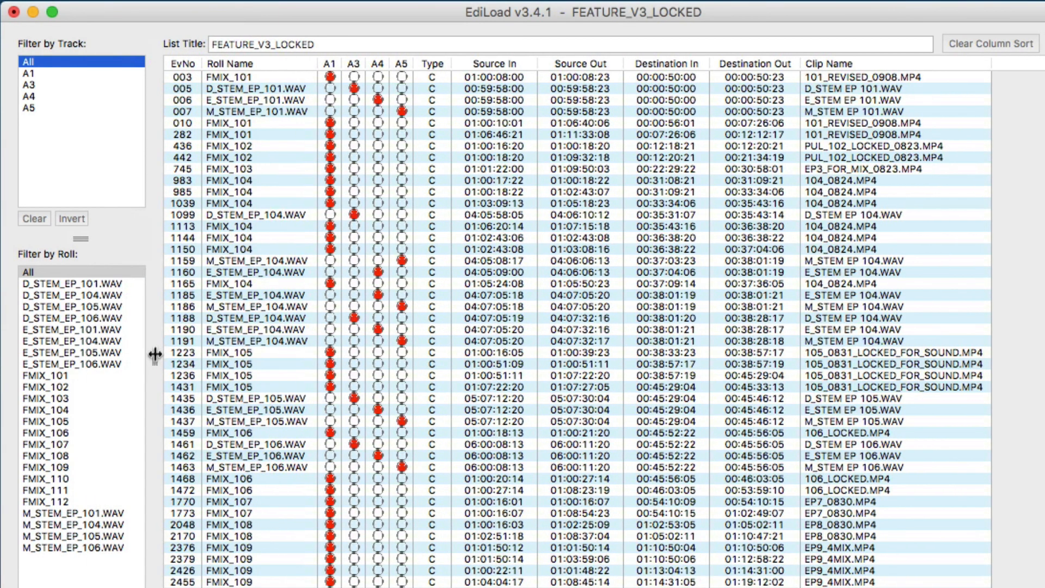
left_click(43, 73)
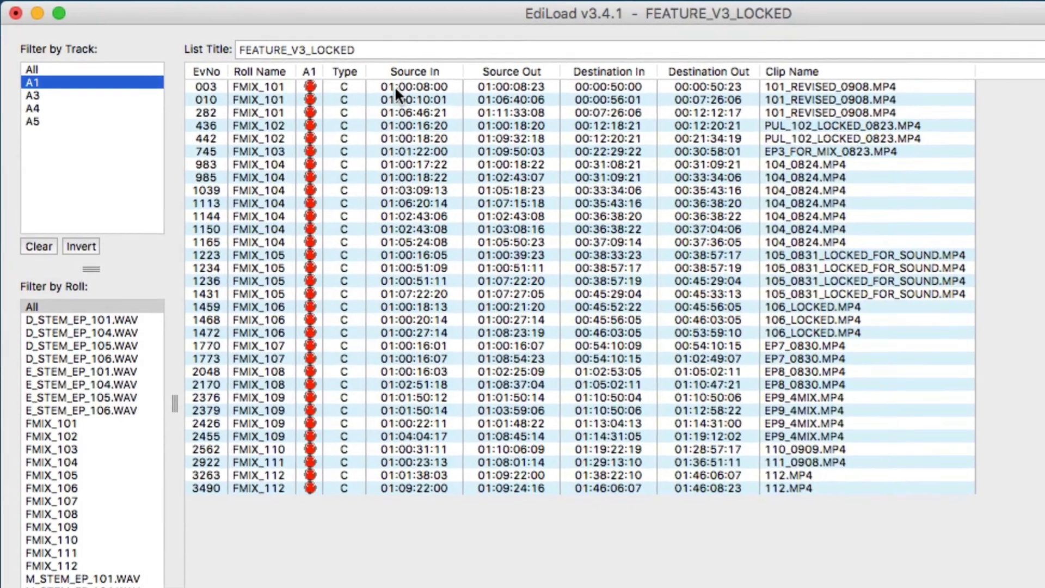
left_click(394, 85)
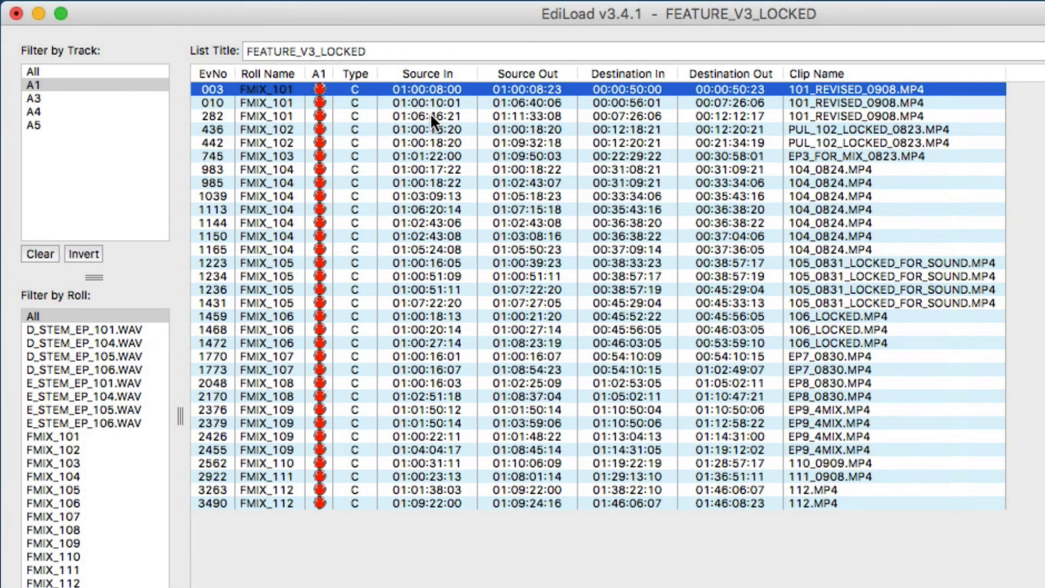
Offset the source timecodes of roll FMIX_102 by 1 hour and of roll FMIX_103 by 2 hours
left_click(77, 448)
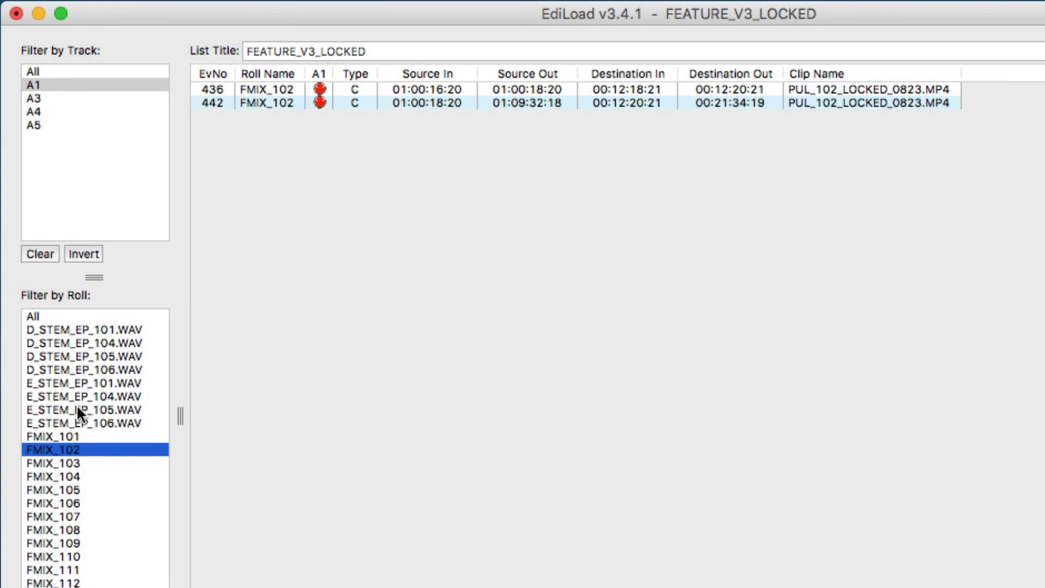
key("super+t")
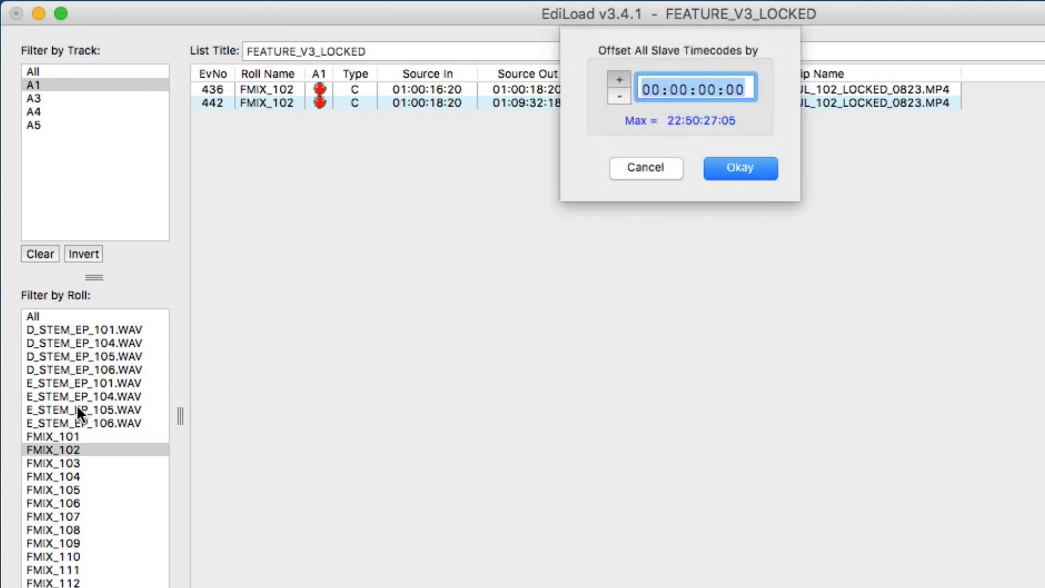
type("01")
key("Return")
left_click(51, 459)
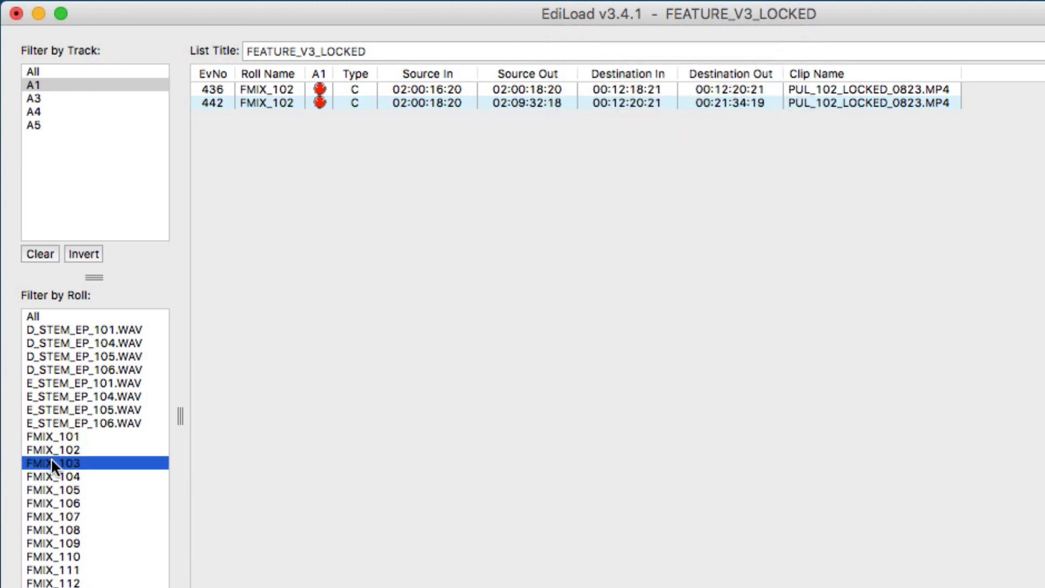
key("super+t")
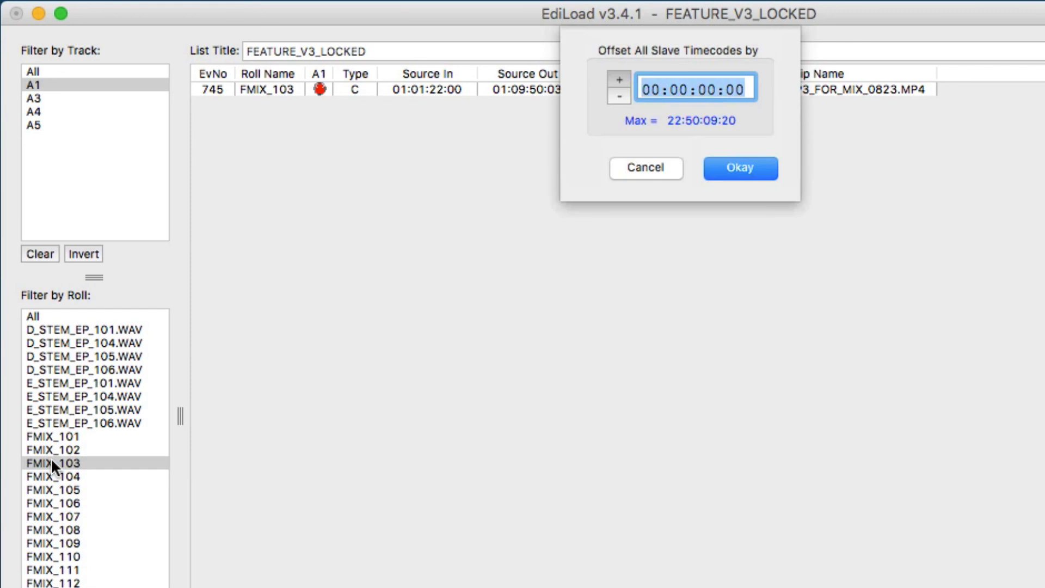
type("02")
key("Return")
Offset the source timecodes of roll FMIX_104 by 3 hours and of roll FMIX_105 by 4 hours
left_click(55, 475)
key("super+t")
type("03")
key("Return")
left_click(54, 486)
key("super+t")
type("04")
key("Return")
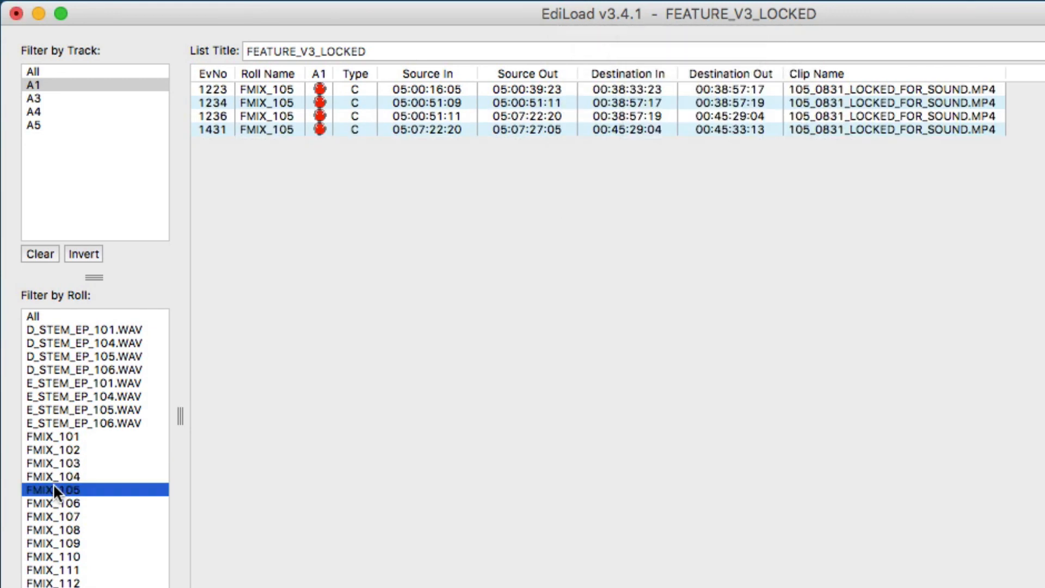
Offset the source timecodes of roll FMIX_106 by 5 hours and of roll FMIX_107 by 6 hours
left_click(53, 499)
key("super+t")
type("05")
key("Return")
left_click(55, 514)
key("super+t")
type("06")
key("Return")
Offset the source timecodes of roll FMIX_108 by 7 hours and of roll FMIX_109 by 8 hours
left_click(58, 529)
key("super+t")
type("07")
key("Return")
left_click(69, 538)
key("super+t")
type("08")
key("Return")
Offset the source timecodes of roll FMIX_110 by 9 hours and of roll FMIX_111 by 10 hours
left_click(69, 554)
key("super+t")
type("09")
key("Return")
left_click(70, 569)
key("super+t")
type("10")
key("Return")
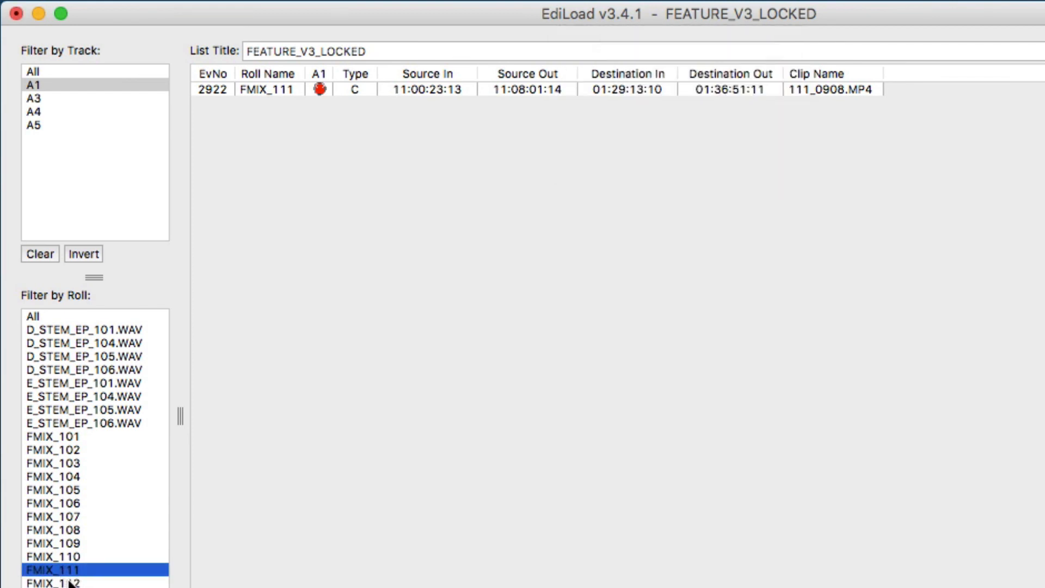
Offset the source timecodes of roll FMIX_112 by 11 hours
left_click(71, 581)
key("super+t")
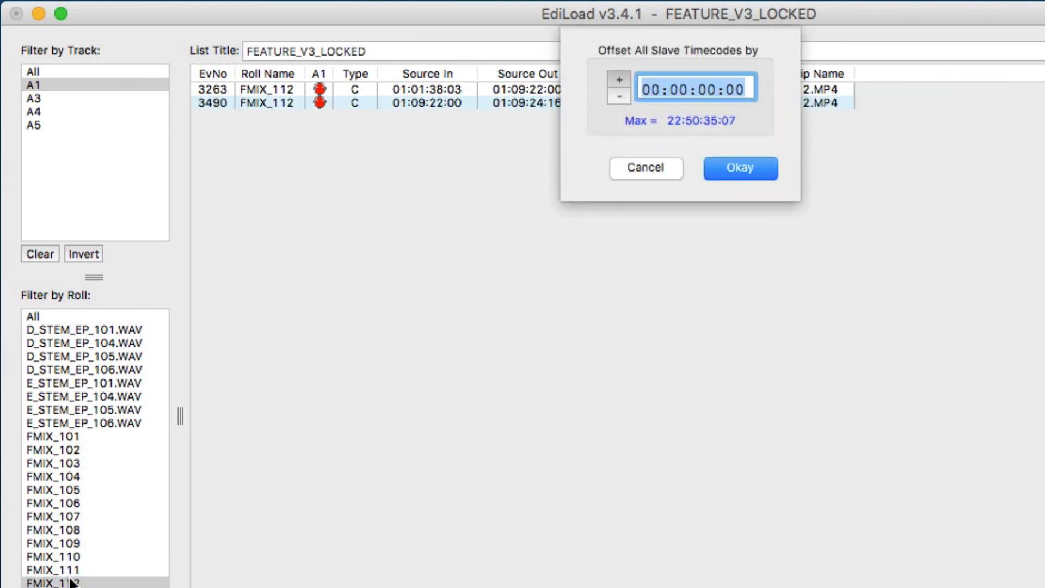
type("11")
key("Return")
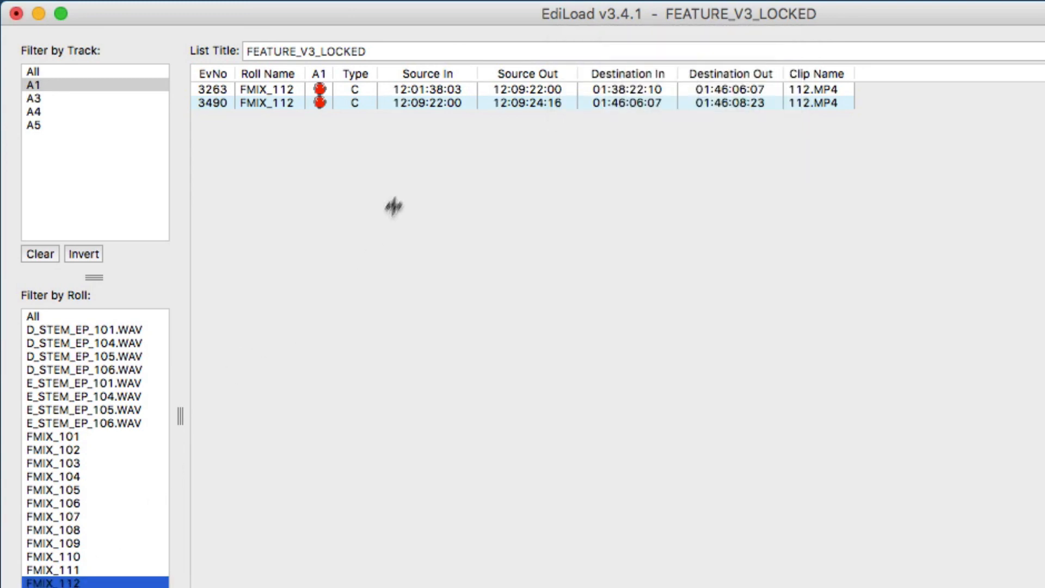
Show all rolls to check the FMIX events' source timecodes, and restore the list to all tracks
left_click(46, 316)
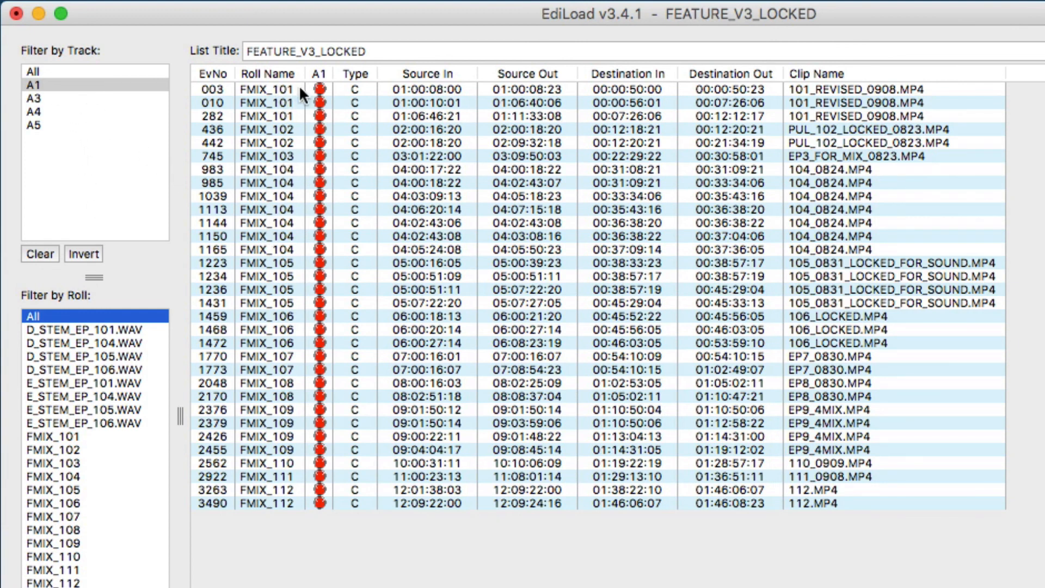
left_click(286, 92)
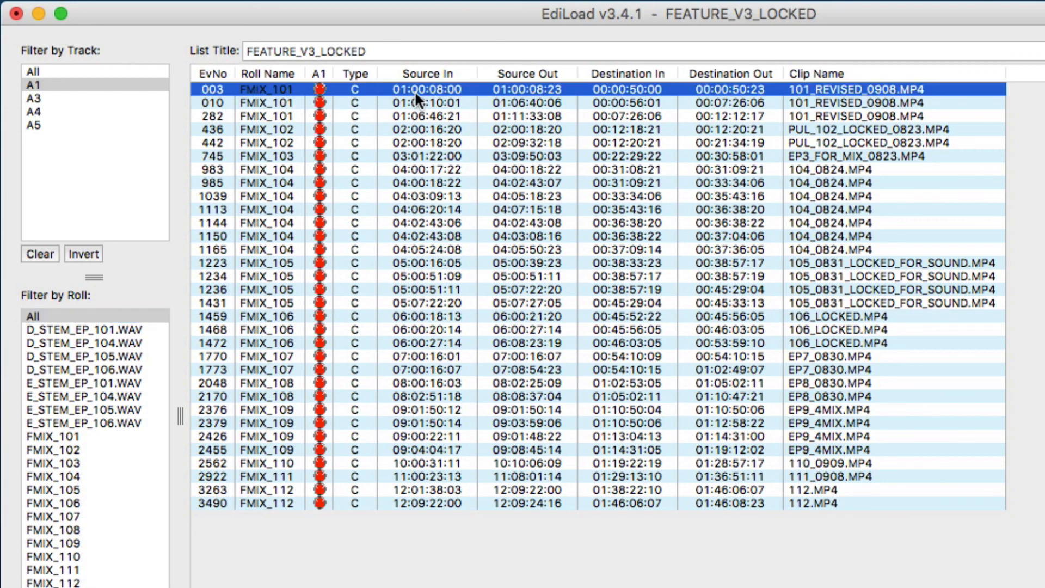
left_click(293, 132)
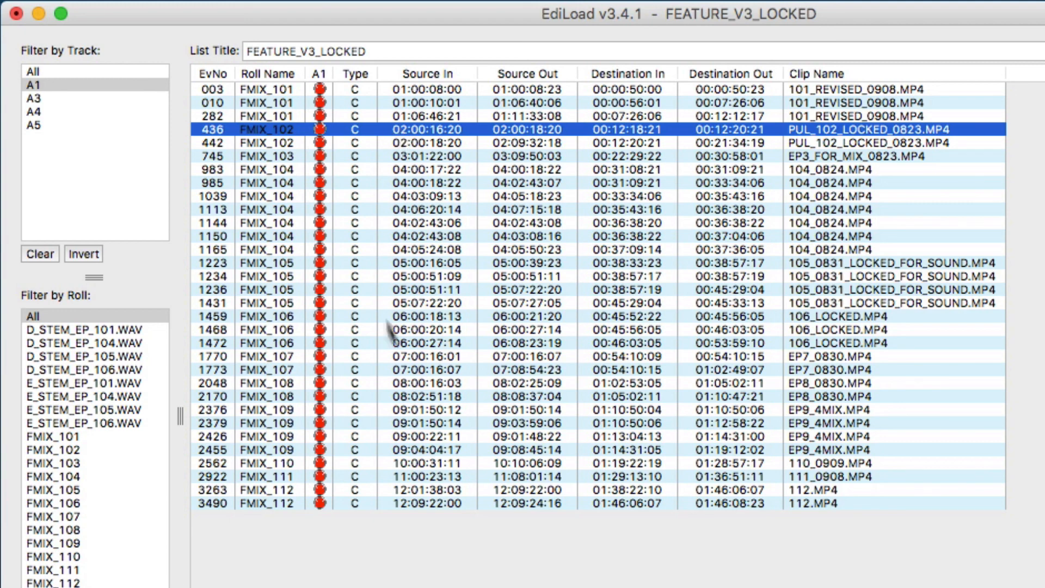
left_click(48, 70)
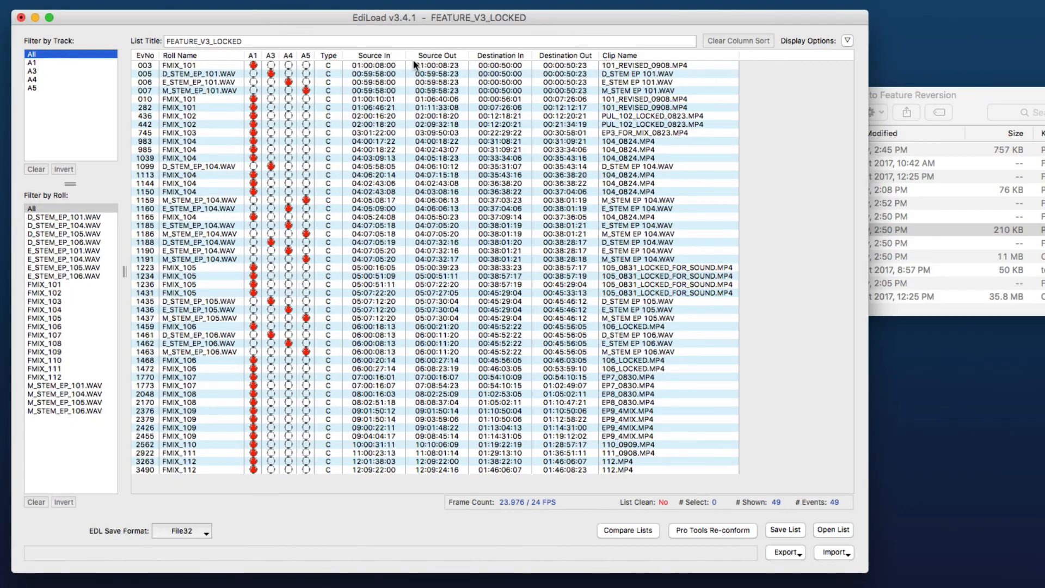
Add the destination duration column to the event list and sort the events by it, shortest first
left_click(848, 40)
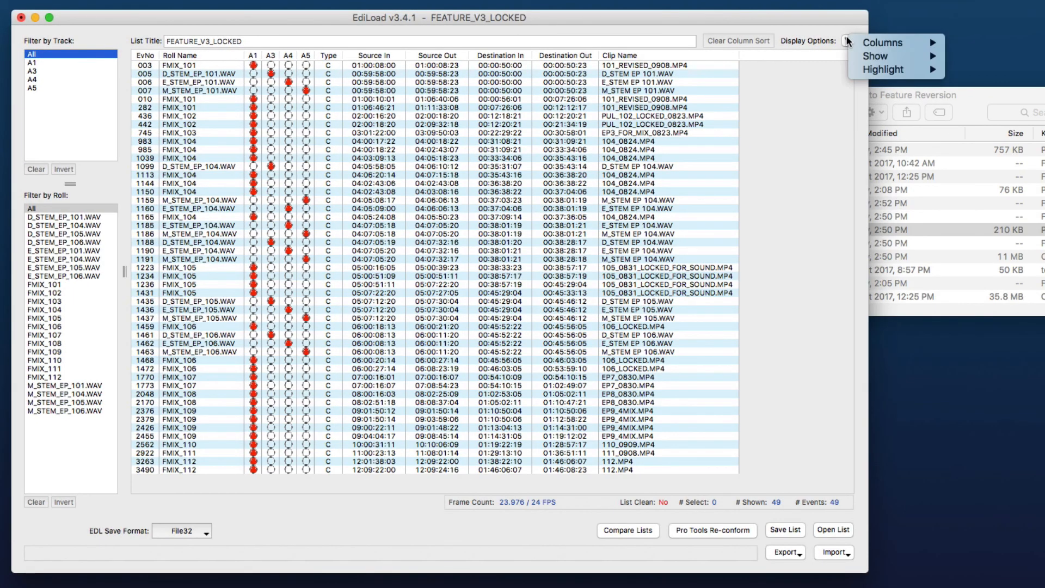
mouse_move(858, 48)
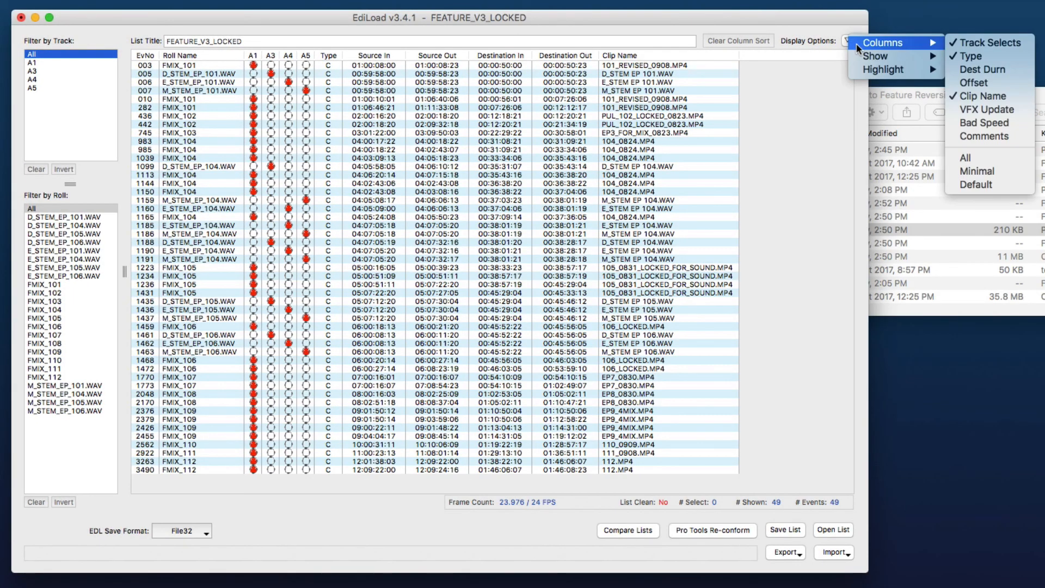
left_click(971, 70)
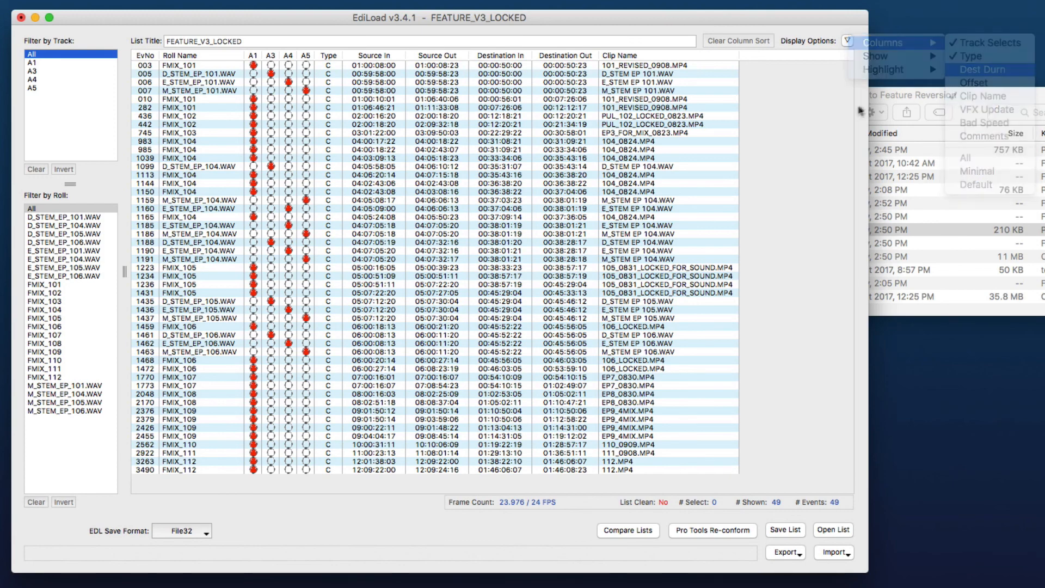
left_click(625, 57)
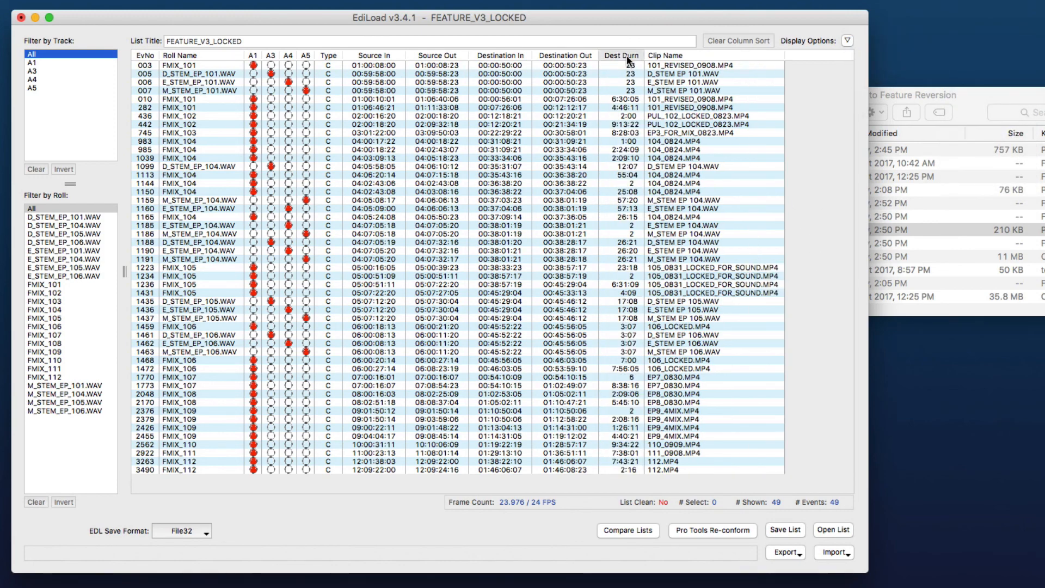
Delete all events with a destination duration of 2 frames from the list
left_click(625, 63)
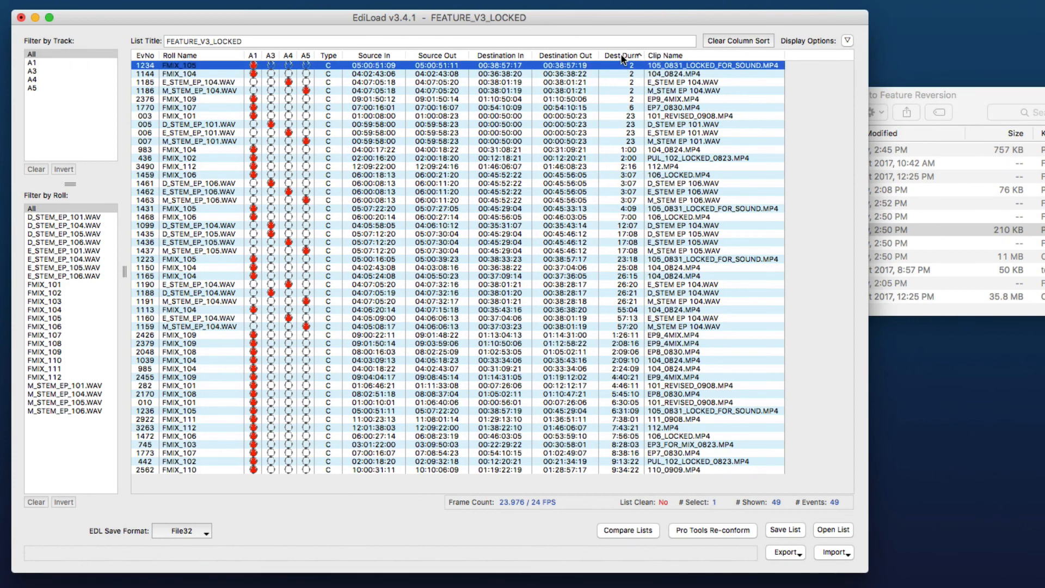
left_click(623, 99, "shift")
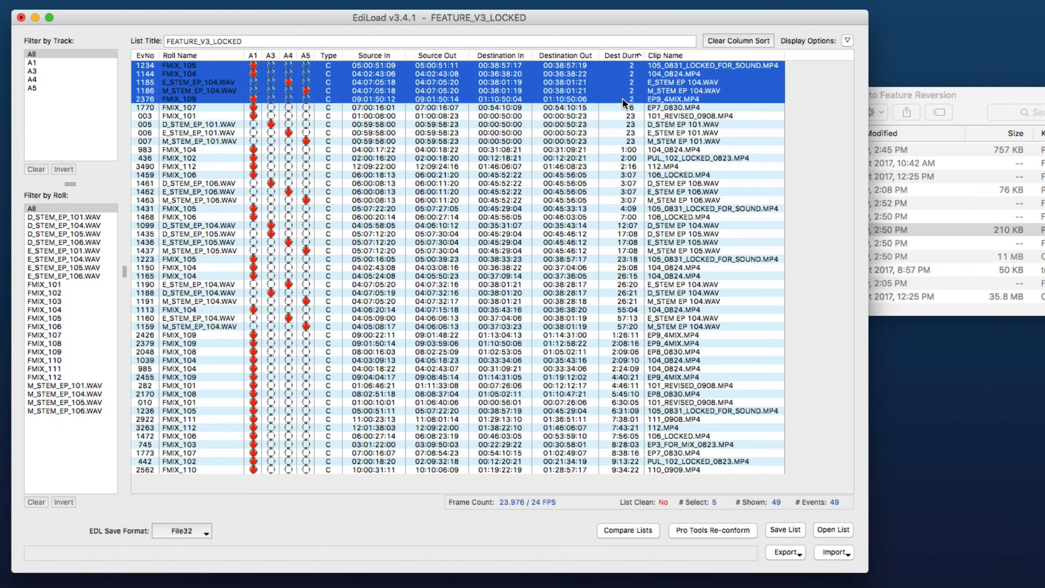
key("Delete")
key("Return")
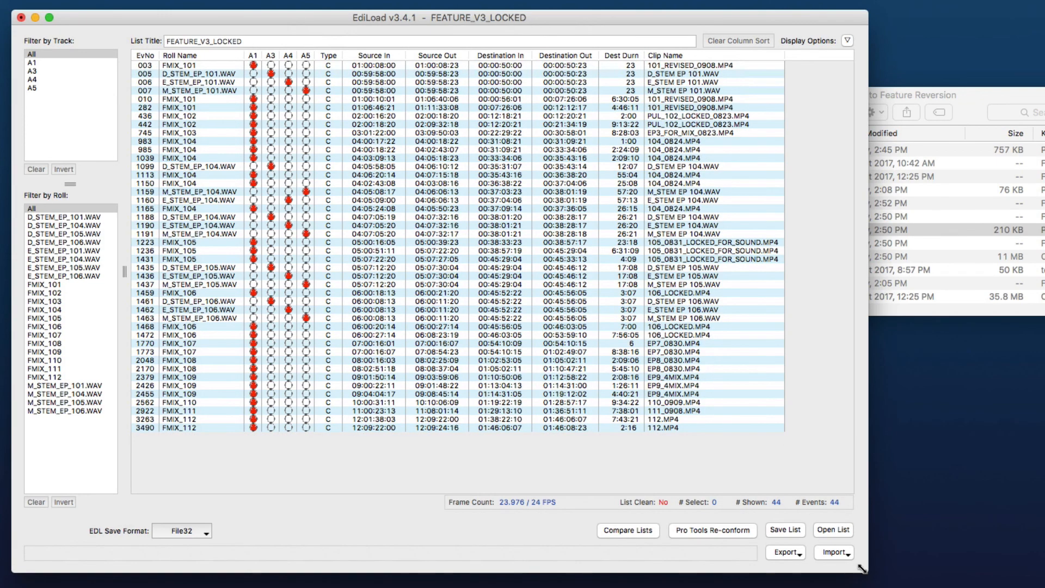
Save the cleaned list as "FEATURE_V3_LOCKED Clean" in the current project folder, and reposition and shrink the list window
left_click_drag(864, 569, 834, 545)
left_click_drag(481, 14, 595, 52)
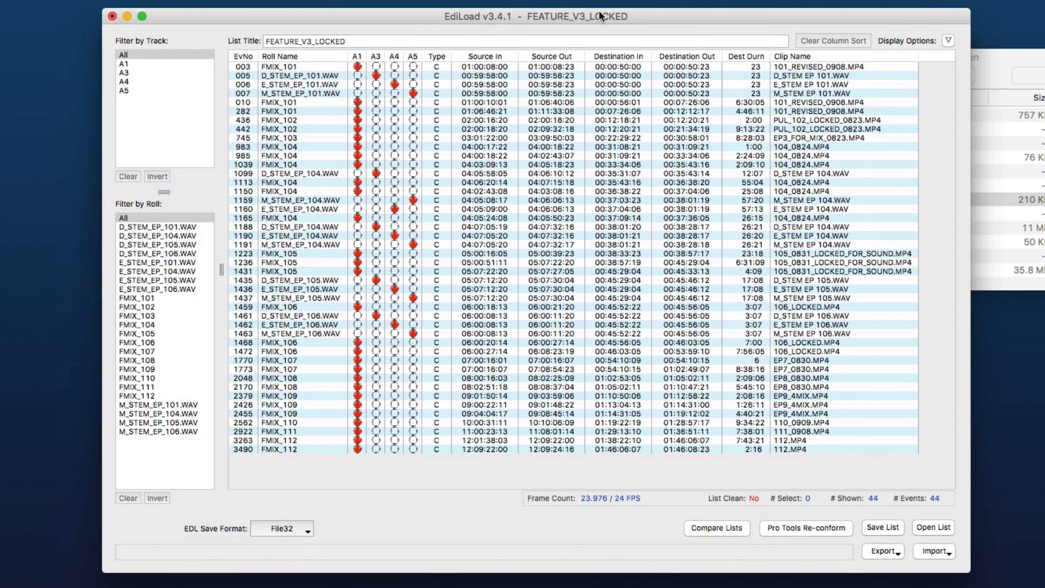
key("super+s")
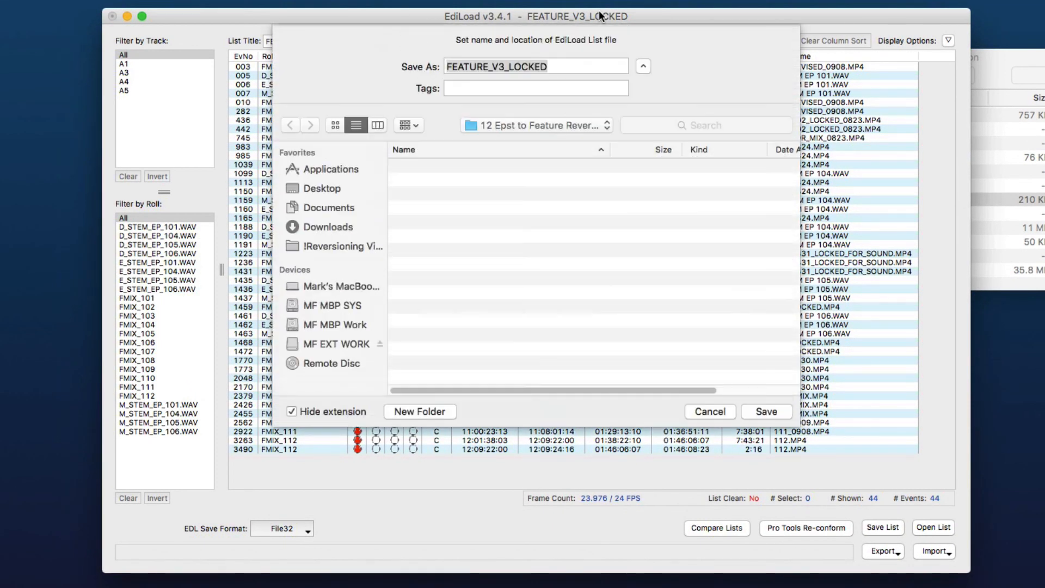
key("Right")
type("Cleamn")
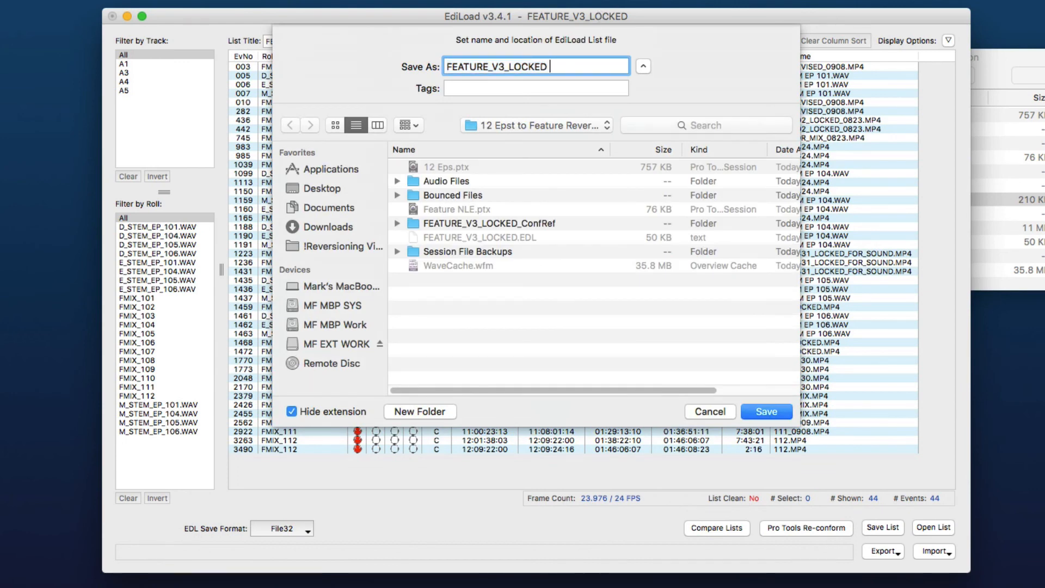
key("BackSpace")
key("BackSpace")
type("n")
key("Return")
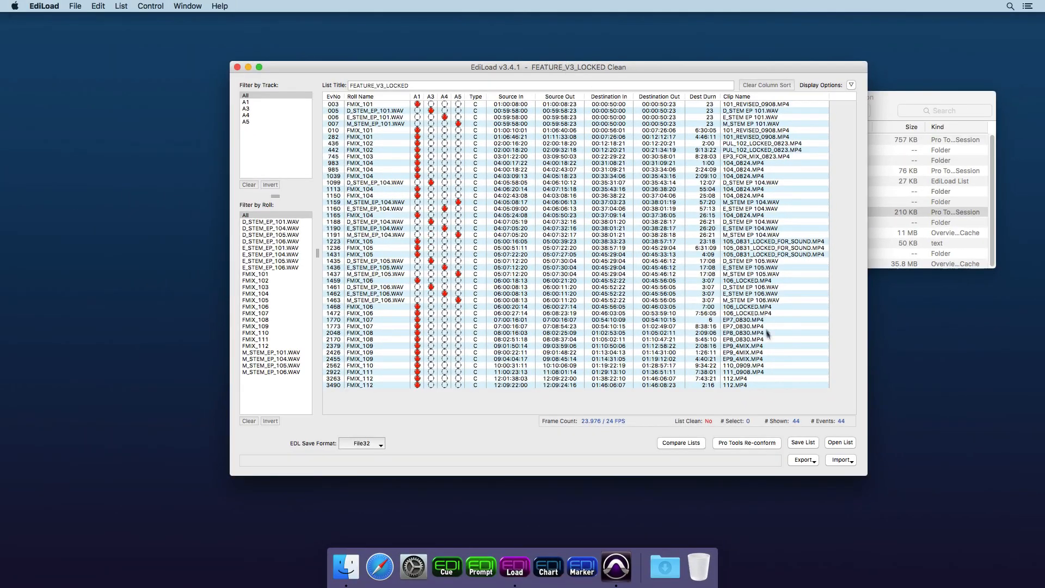
left_click_drag(865, 474, 856, 293)
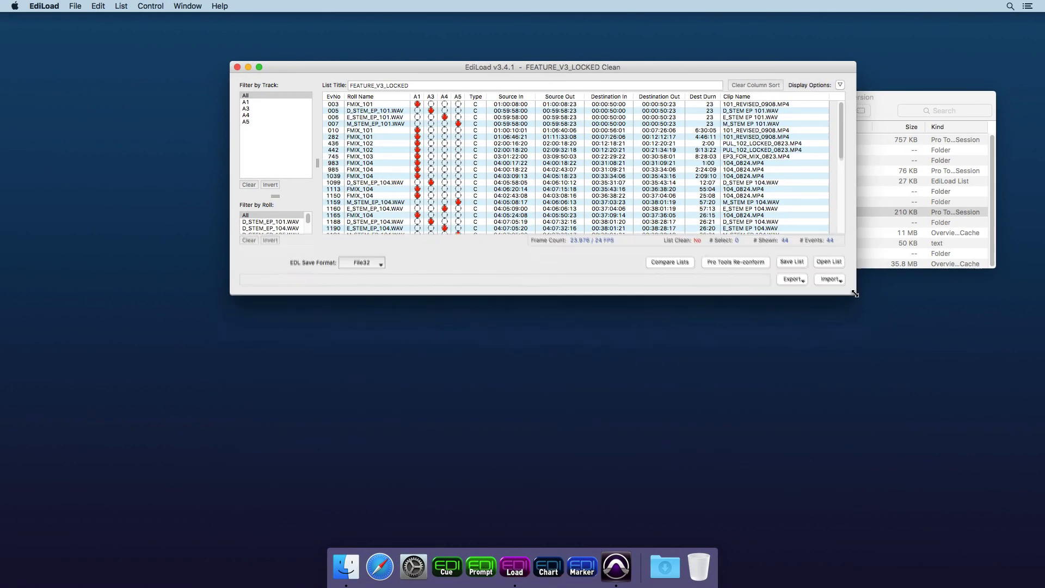
Move the cleaned list window clear of the project folder and open the 12 Eps session in Pro Tools
left_click_drag(742, 74, 891, 327)
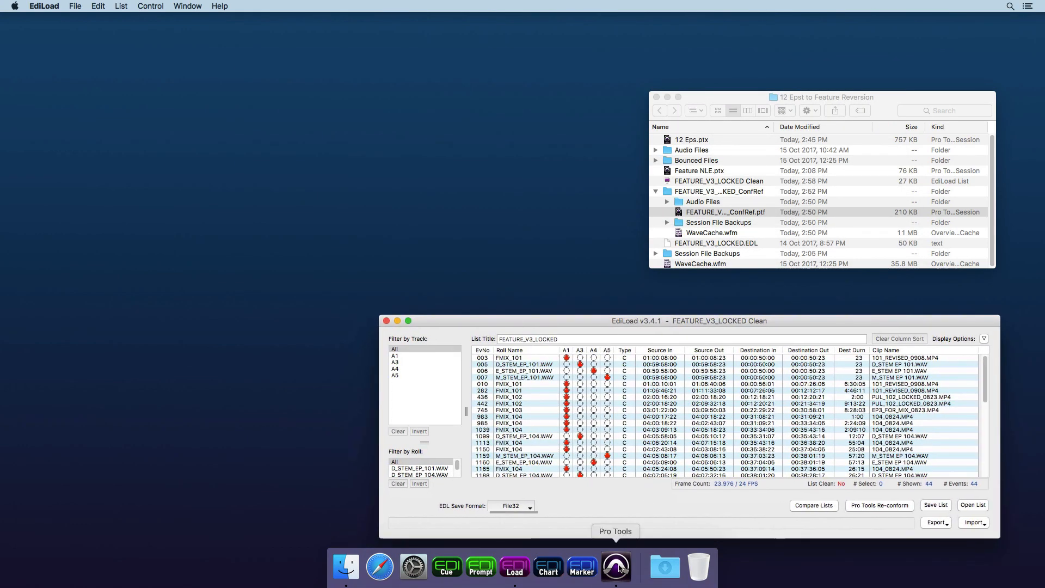
double_click(670, 141)
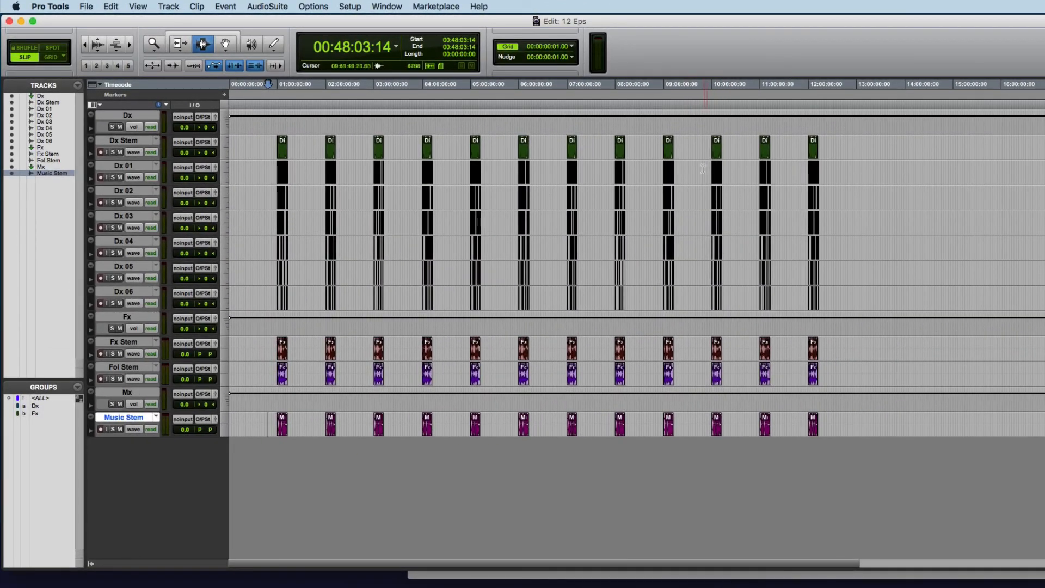
Duplicate all tracks of the session once, leaving group assignments out of the duplicated data
left_click_drag(693, 146, 696, 173)
left_click_drag(690, 125, 690, 424)
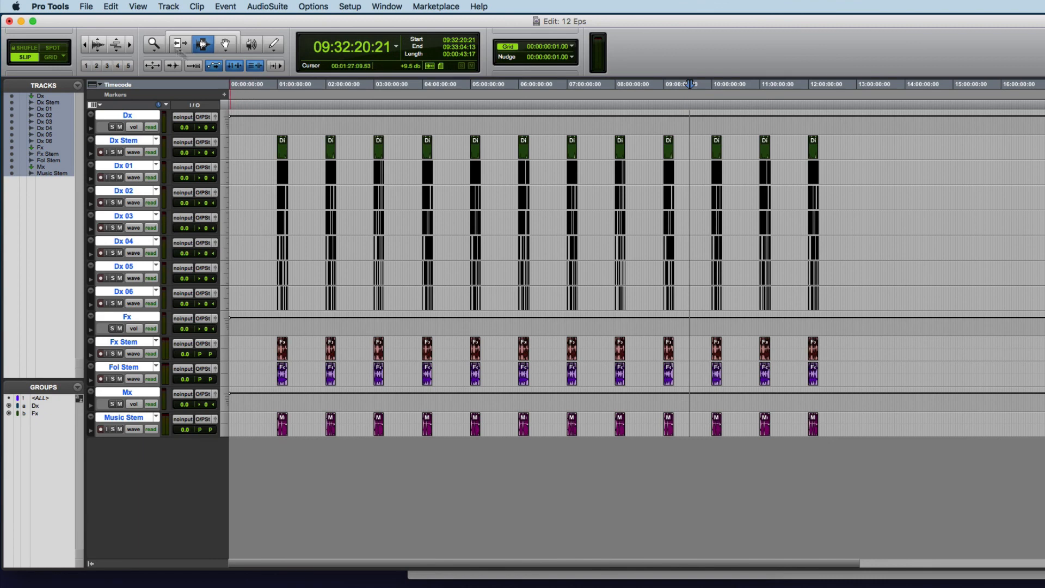
left_click(166, 7)
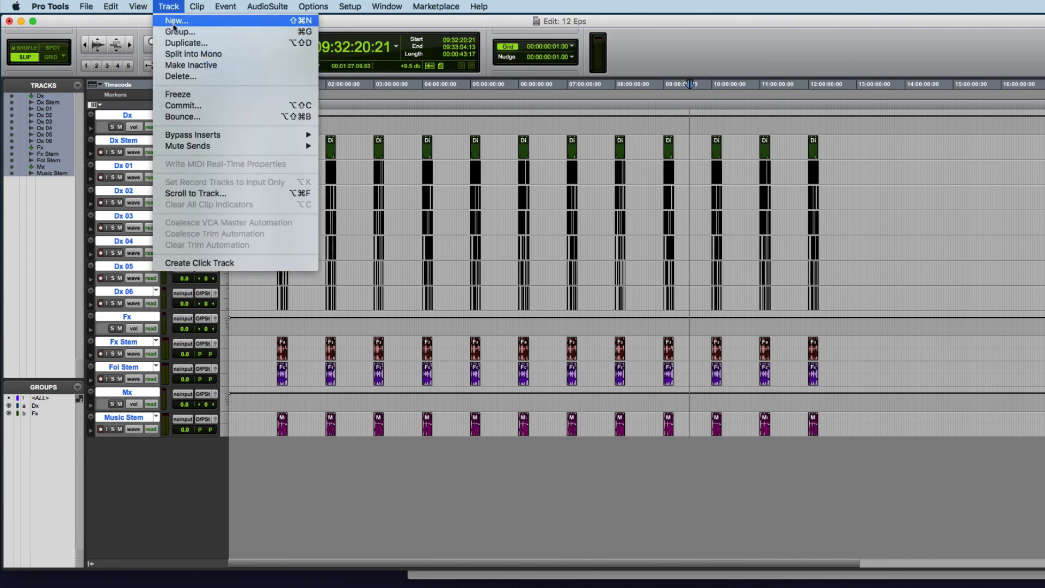
left_click(178, 43)
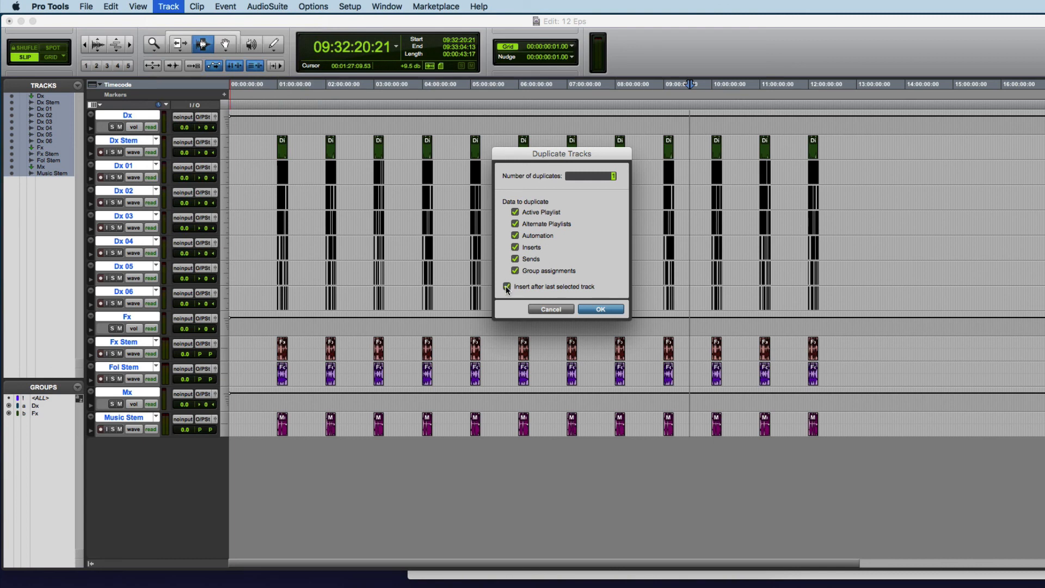
left_click(515, 270)
left_click(589, 310)
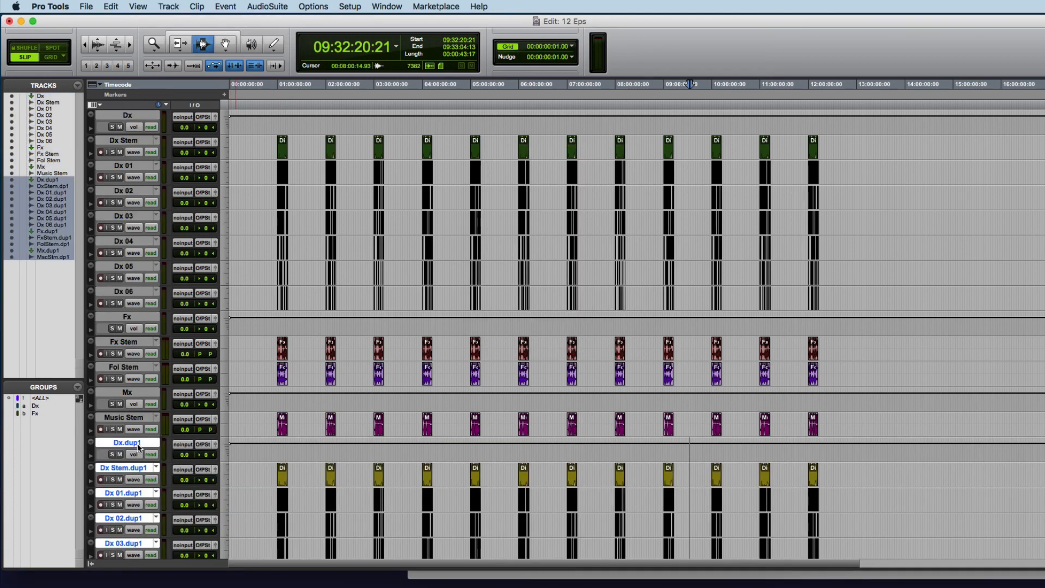
Move the duplicated tracks above the originals and group them as "FMix"
left_click_drag(138, 448, 189, 140)
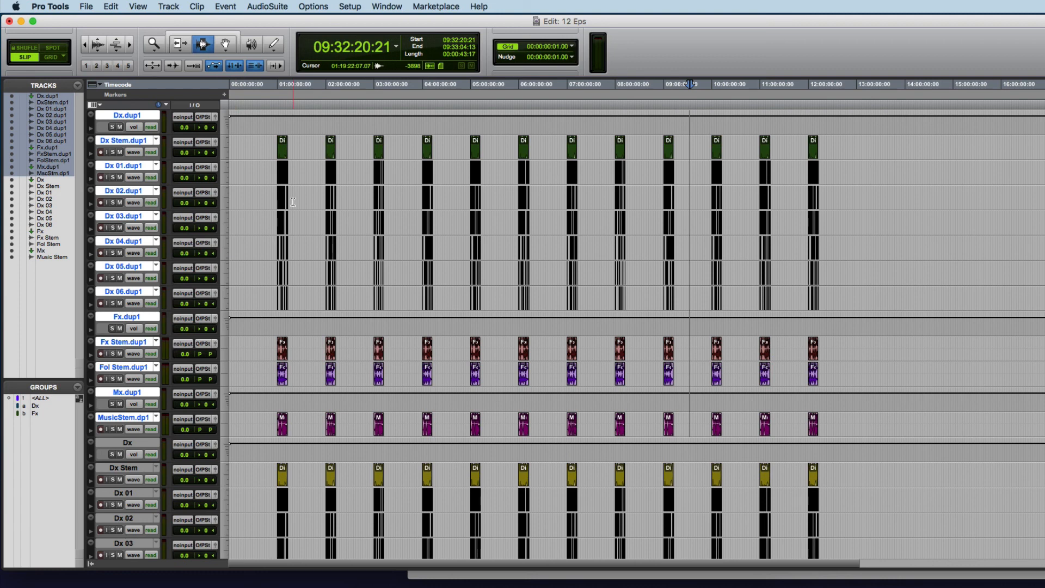
key("super+g")
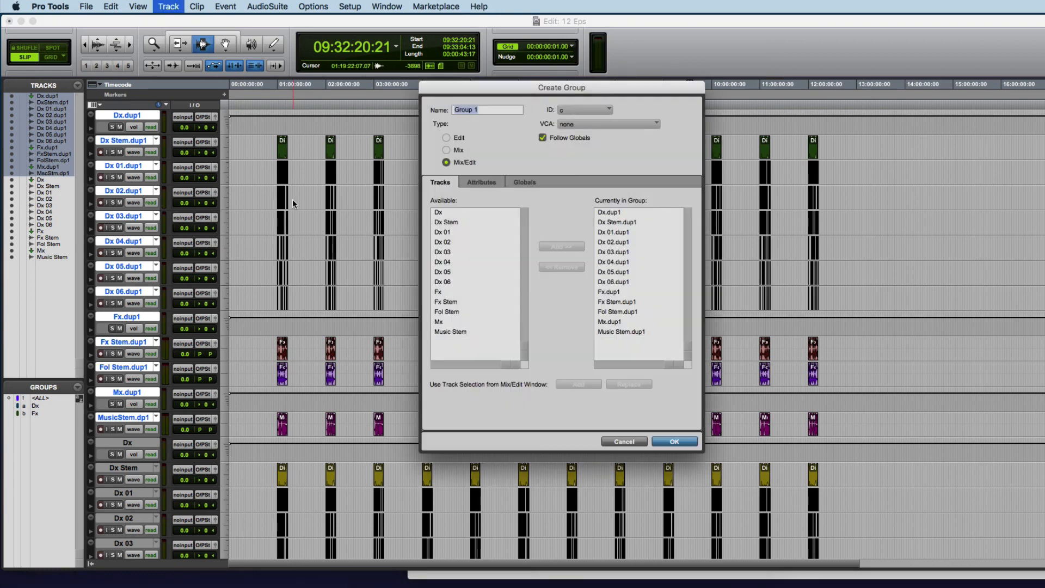
type("FMix")
key("Return")
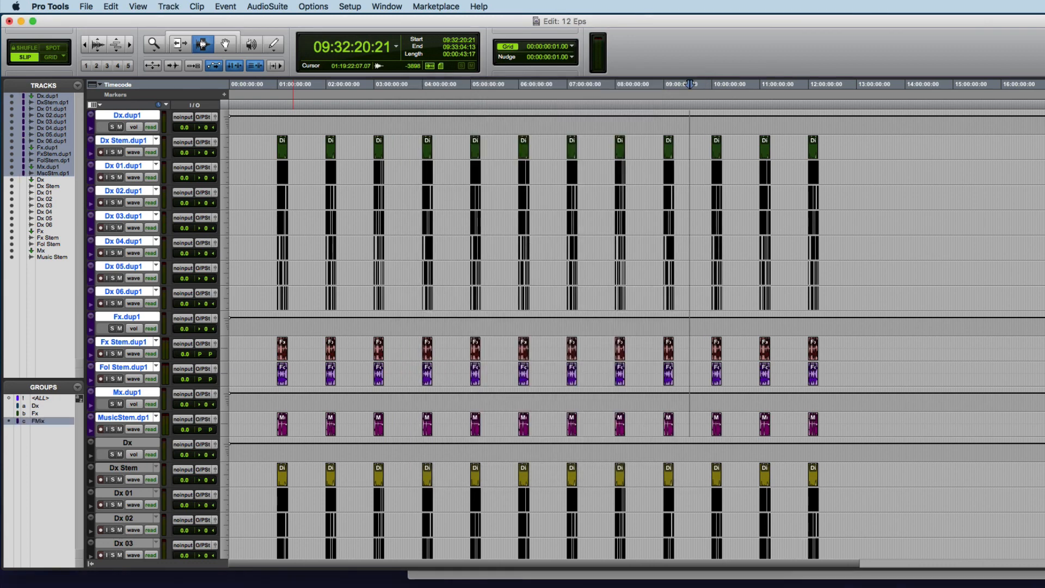
Make test range selections on the duplicated tracks to check that they span the whole FMix group
left_click(358, 204)
left_click_drag(330, 208, 356, 209)
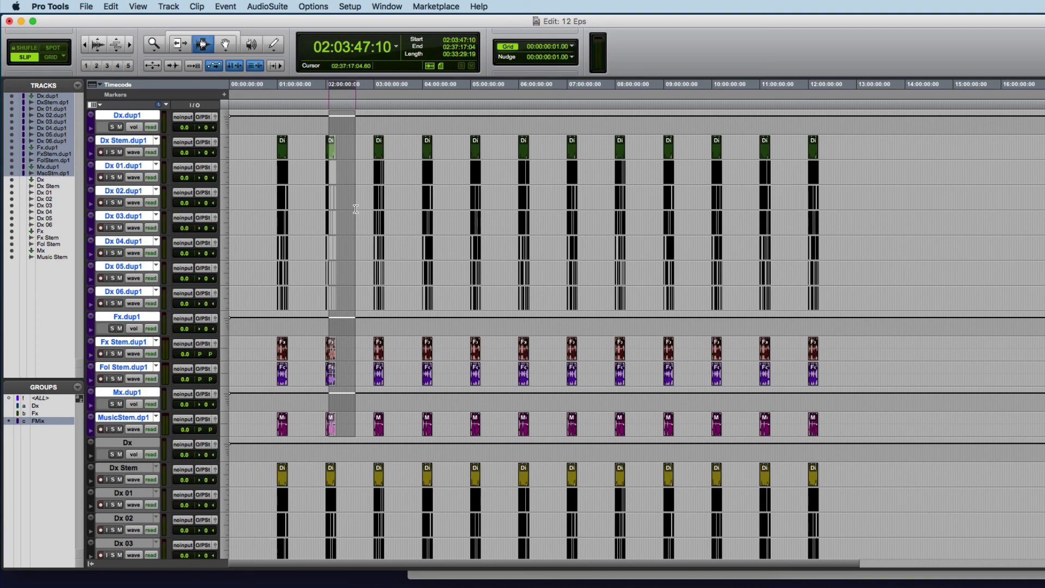
left_click_drag(355, 209, 361, 210)
scroll(361, 210, "down", 5)
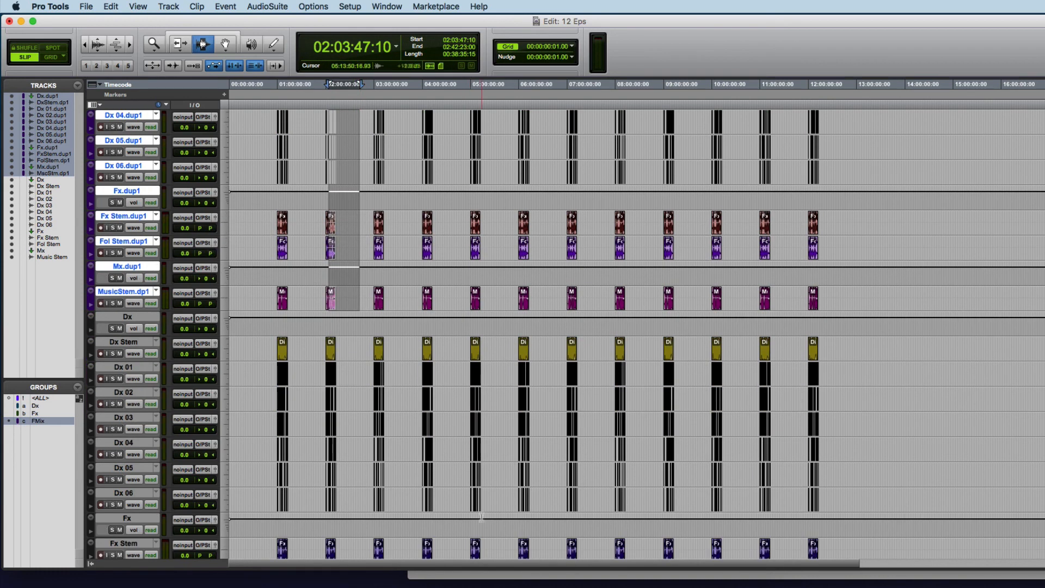
left_click_drag(330, 248, 407, 159)
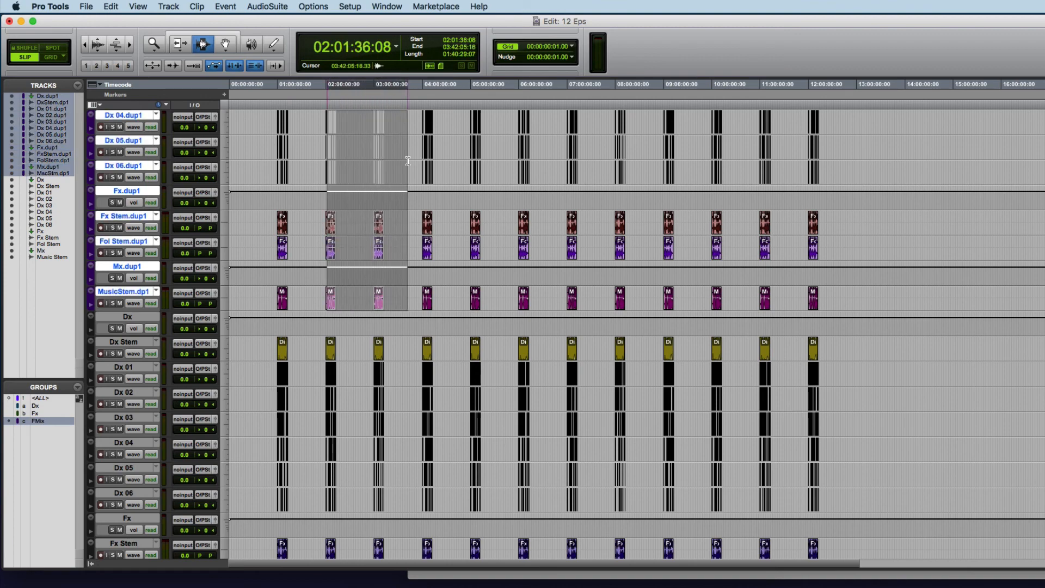
scroll(421, 158, "up", 5)
scroll(422, 158, "down", 10)
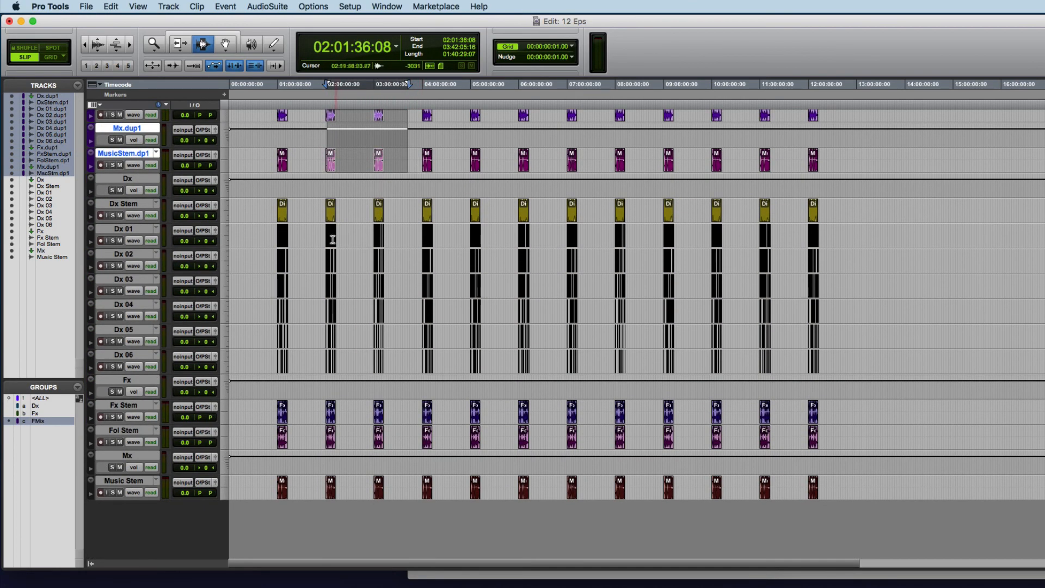
Activate the Dx and Fx groups and test range selections on the original stems and the FMix group
left_click_drag(327, 237, 366, 234)
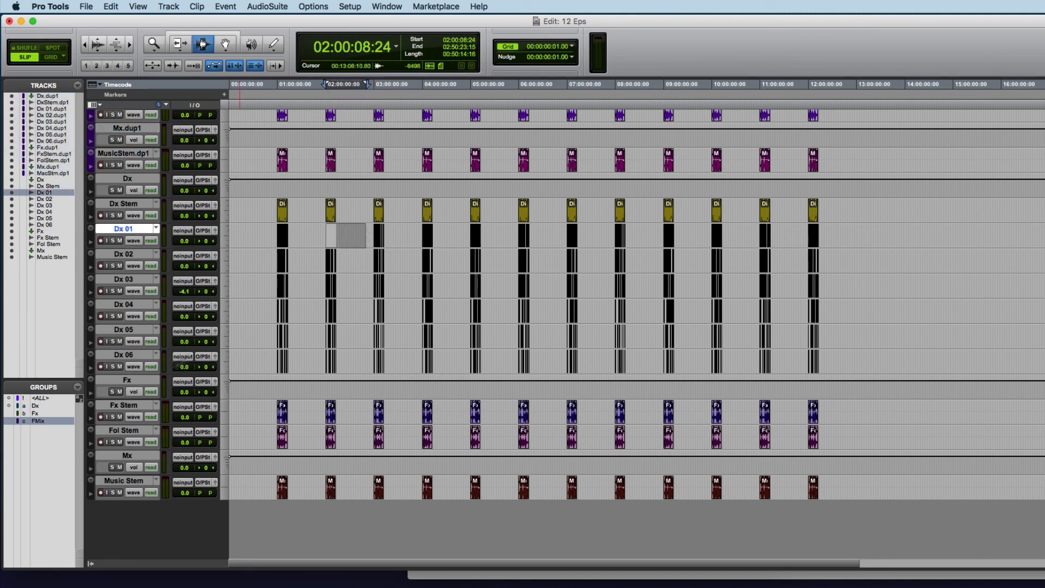
left_click(37, 406)
left_click(36, 414)
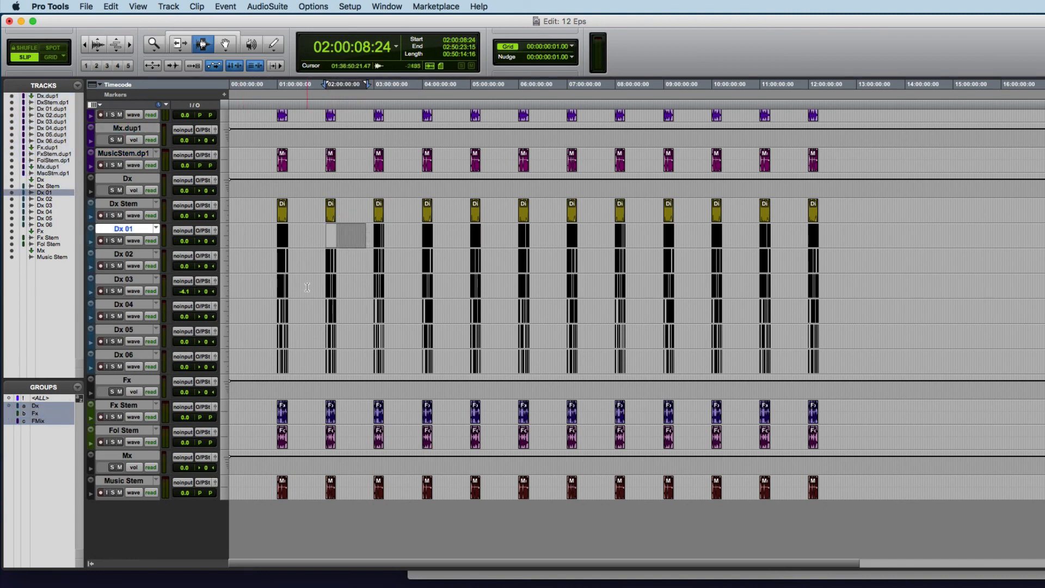
left_click_drag(332, 279, 383, 365)
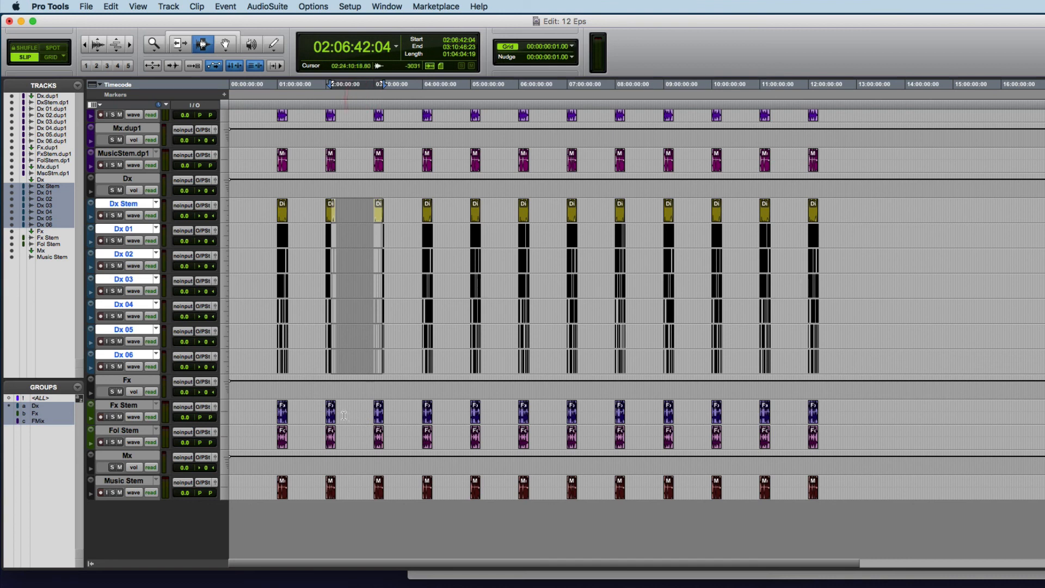
left_click_drag(337, 414, 374, 416)
left_click_drag(338, 487, 363, 490)
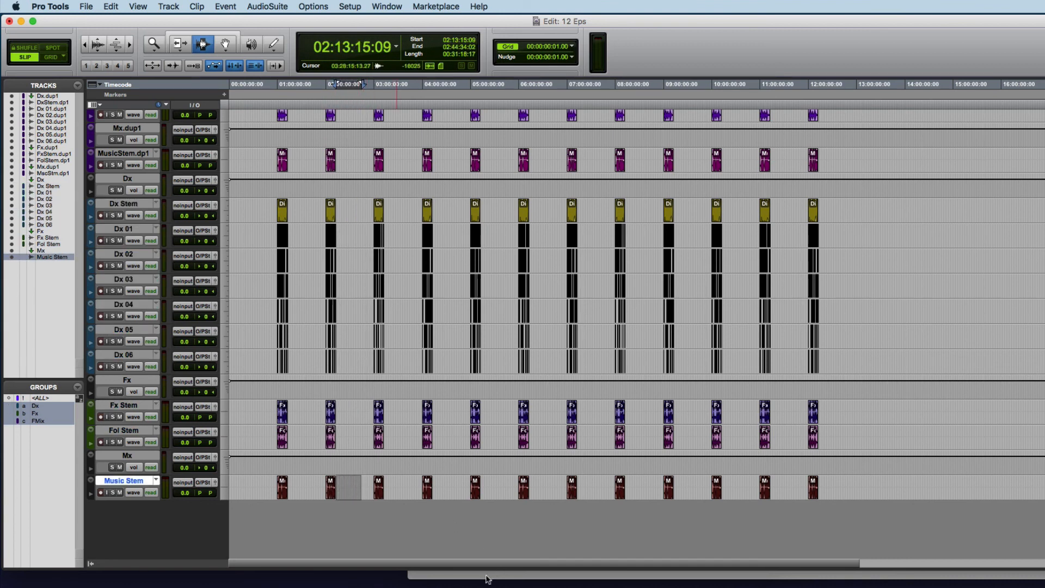
scroll(426, 355, "up", 5)
scroll(358, 212, "up", 2)
left_click_drag(368, 230, 390, 263)
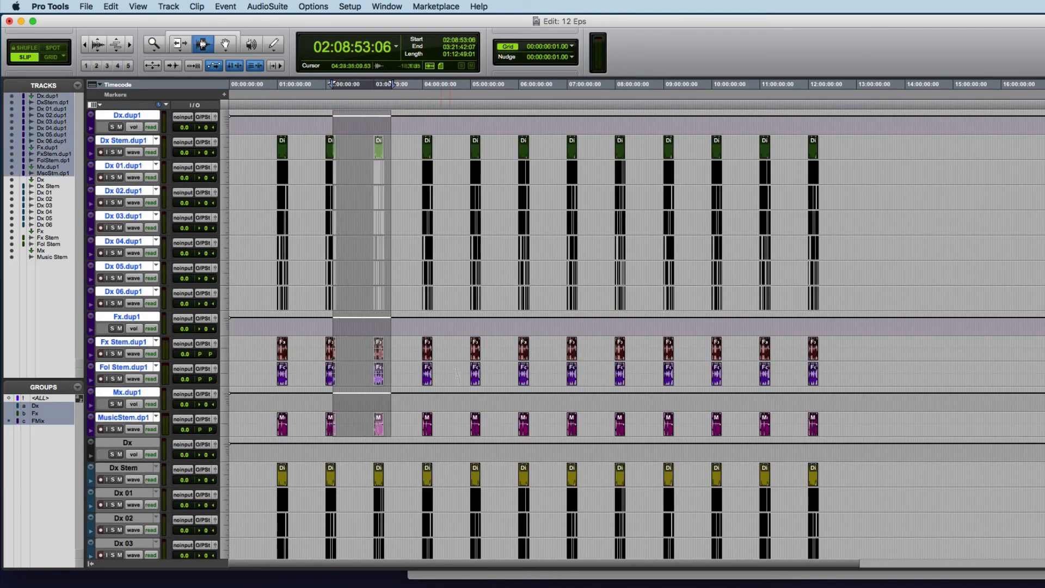
Reduce the height of the Edit window and the FMix tracks, and arrange the EdiLoad list window directly beneath
left_click_drag(1044, 569, 1044, 339)
left_click(907, 202)
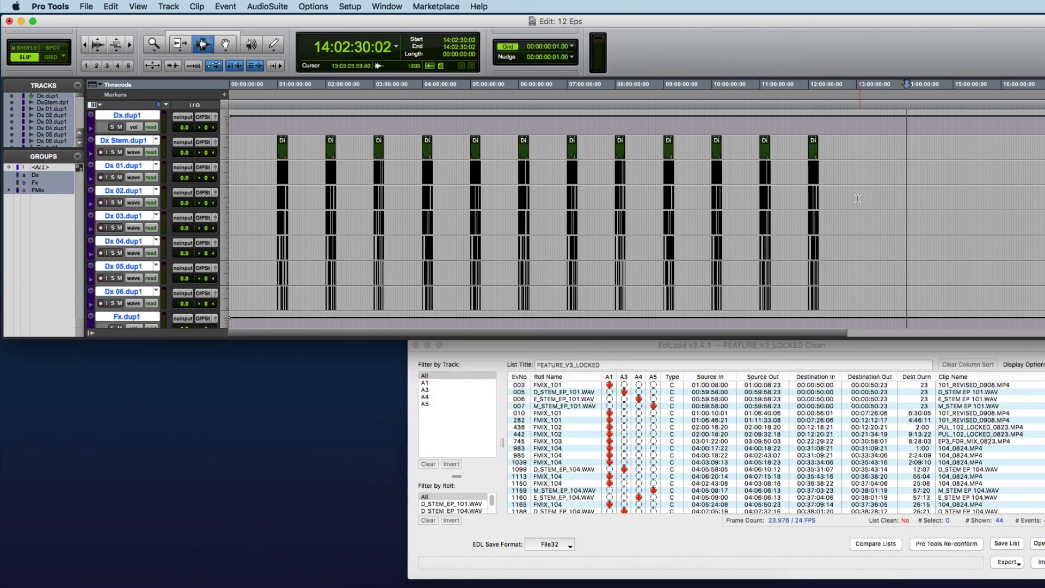
key("ctrl+Down")
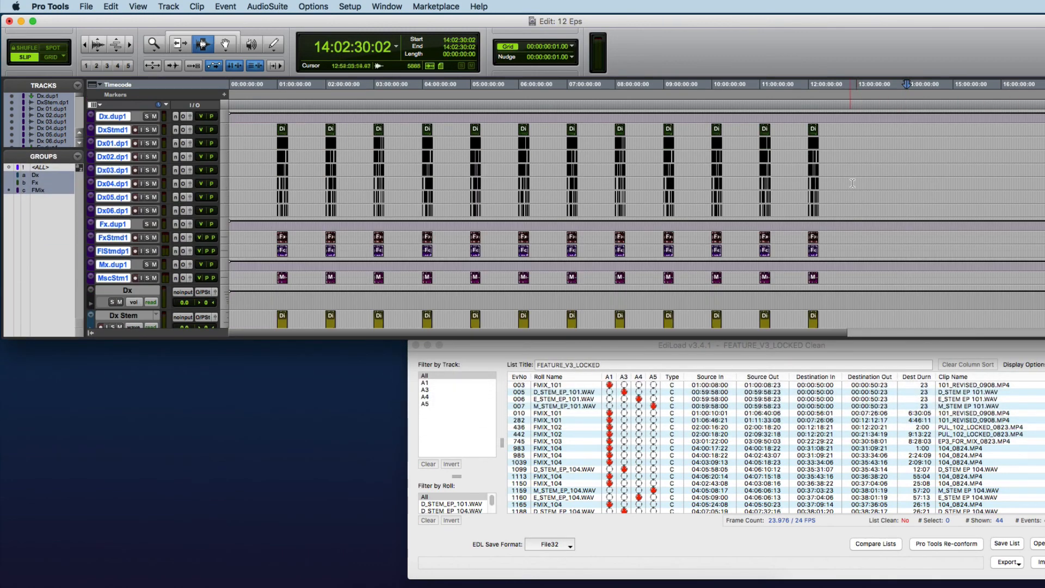
scroll(858, 198, "down", 4)
scroll(865, 200, "up", 4)
left_click_drag(785, 351, 670, 361)
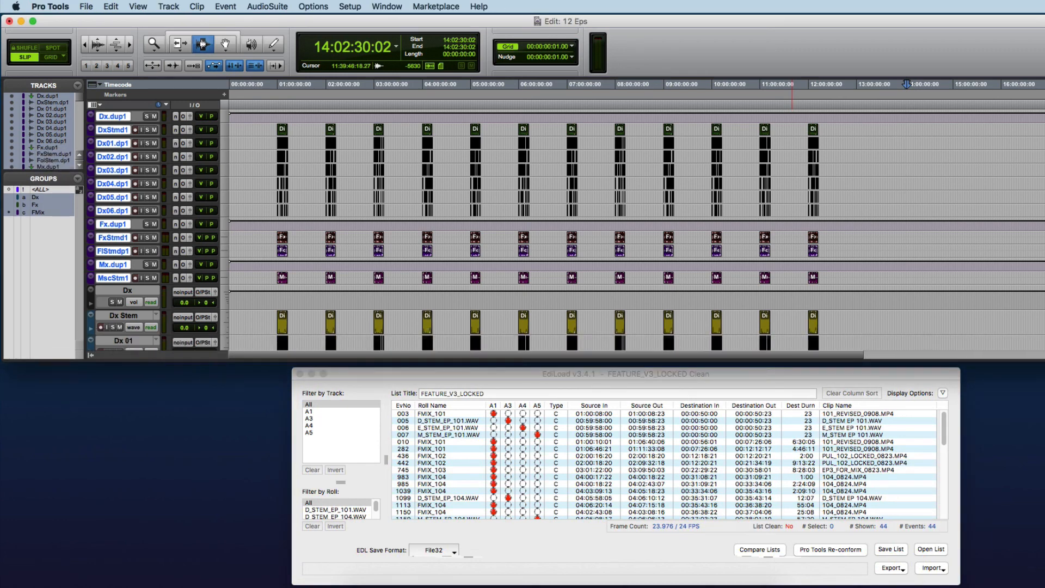
Select about 07:00:09:12 to 08:24:37:15 on the FMix tracks and try to start EdiLoad's Pro Tools re-conform without a track filter
left_click(582, 204)
left_click_drag(566, 204, 635, 204)
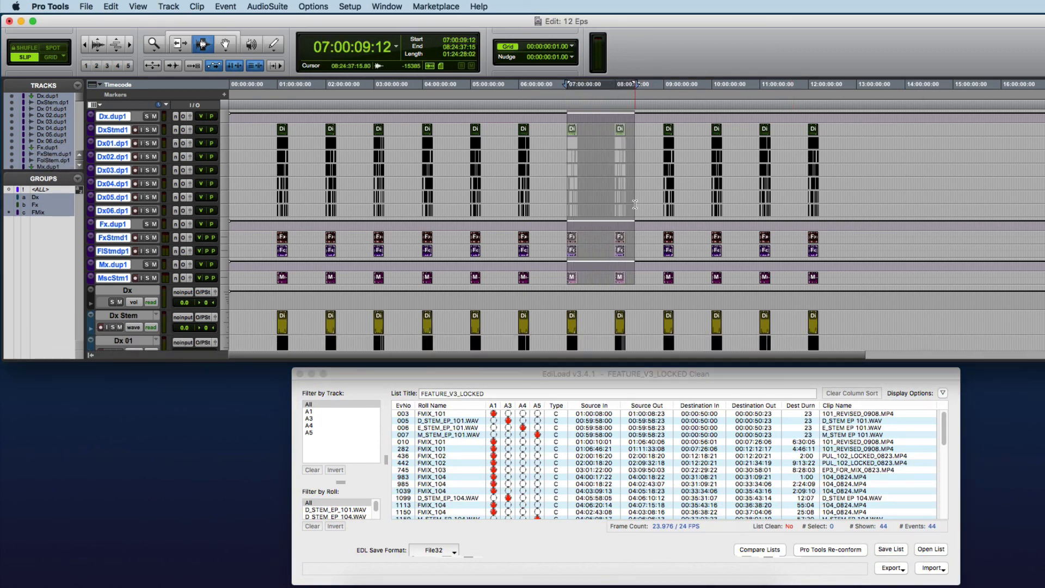
left_click(779, 402)
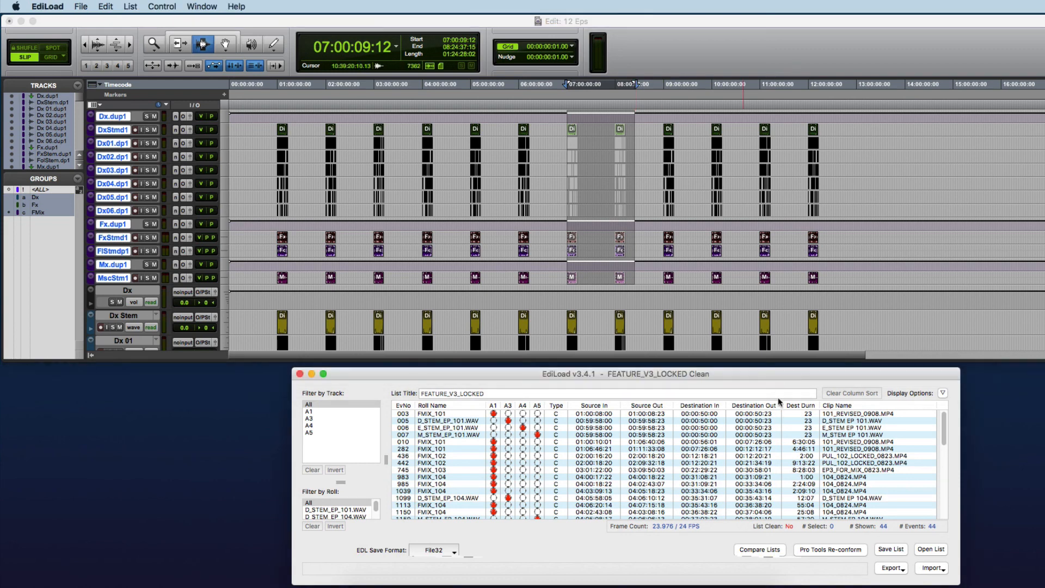
left_click(820, 551)
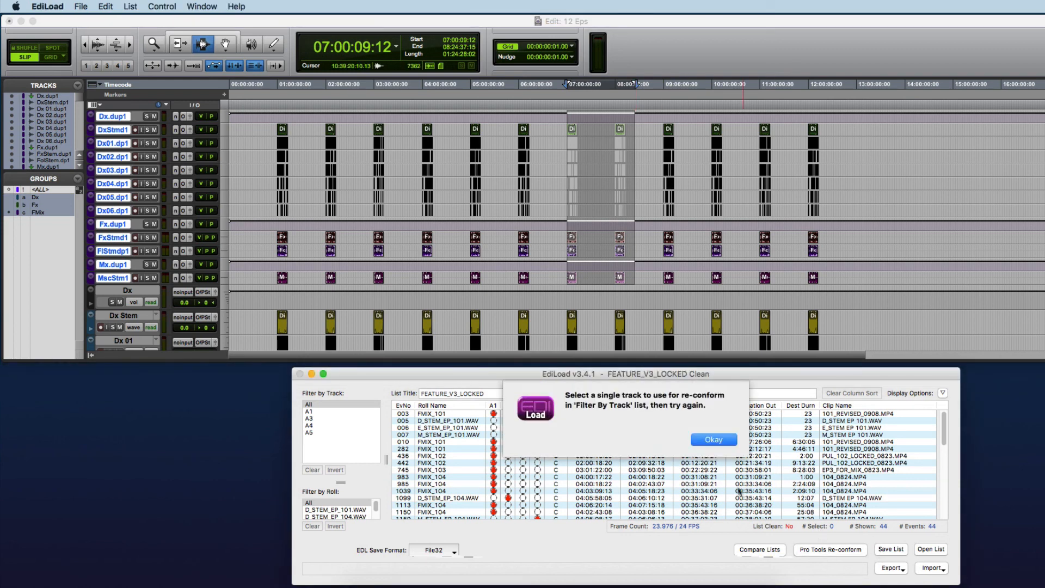
left_click(716, 440)
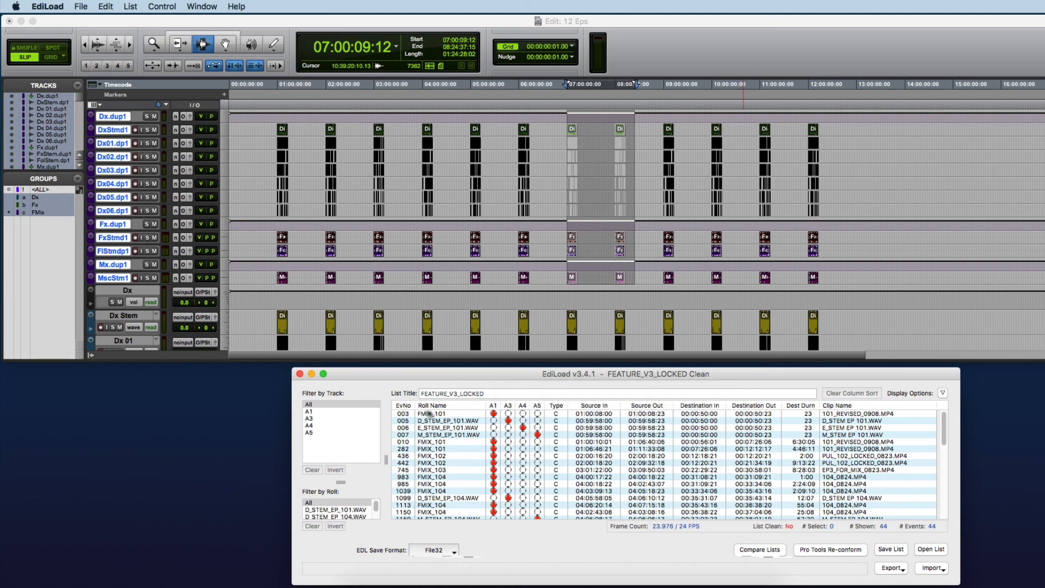
Filter the event list to track A1, and select about 02:30:43:24 to 03:15:52:19 across the FMix tracks in Pro Tools
left_click(326, 412)
scroll(459, 442, "down", 5)
scroll(458, 442, "up", 5)
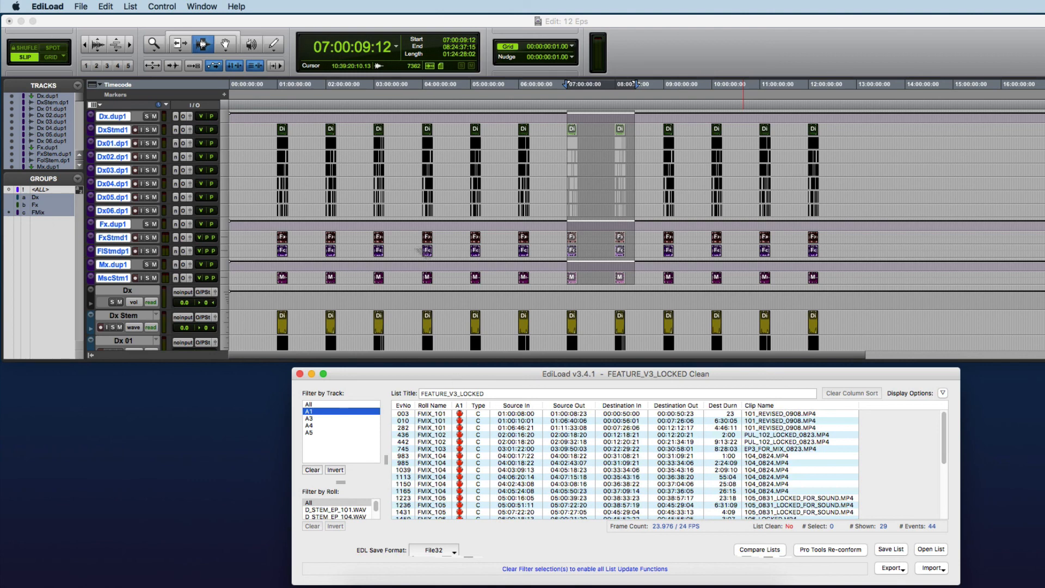
left_click(360, 222)
double_click(356, 215)
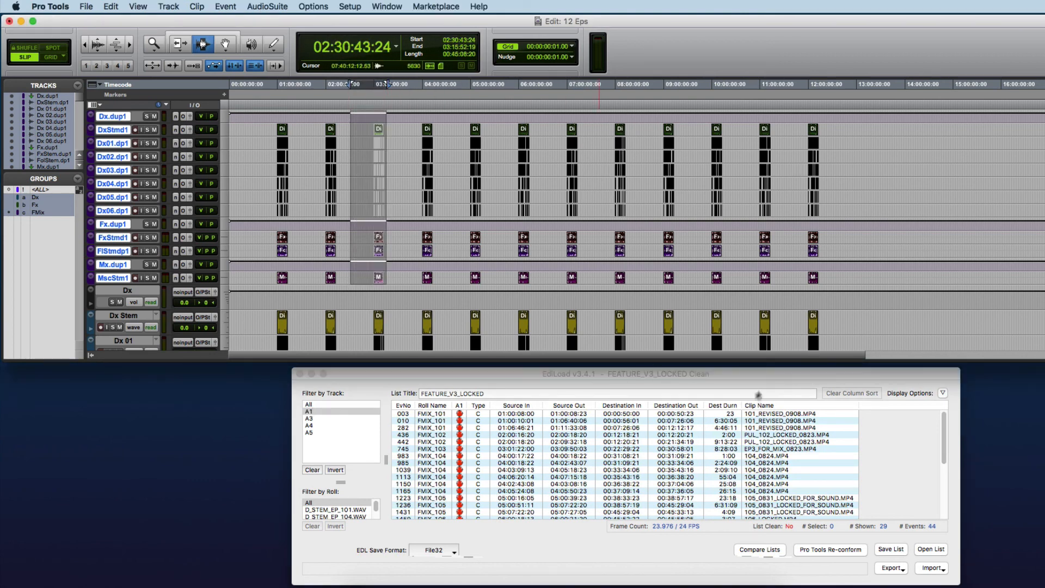
left_click(893, 474)
left_click(831, 549)
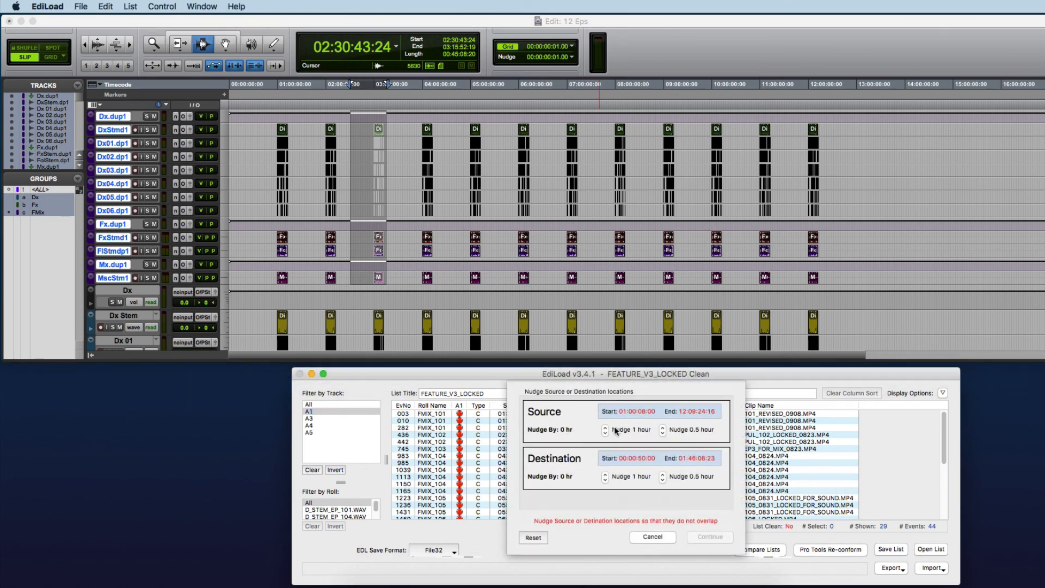
left_click(606, 428)
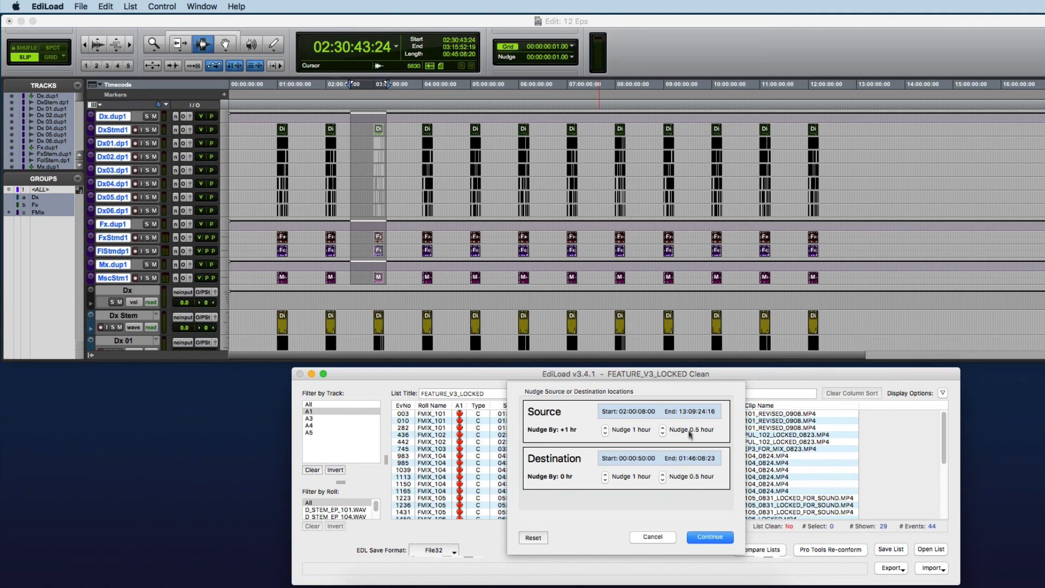
left_click(651, 538)
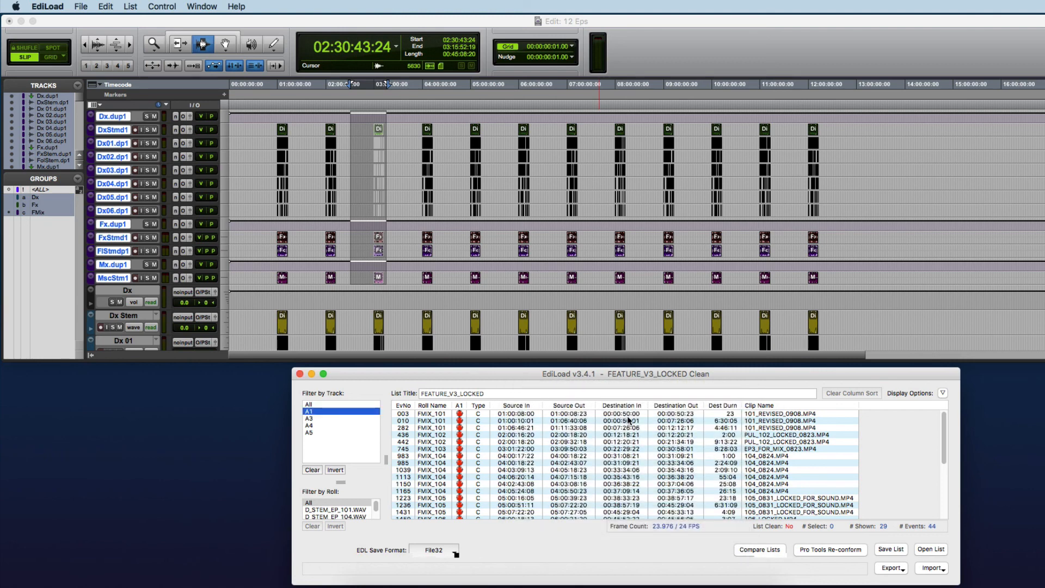
Set up the Pro Tools re-conform for track A1 with the source nudged by +1 hour, and continue to the setup checklist
scroll(687, 442, "down", 5)
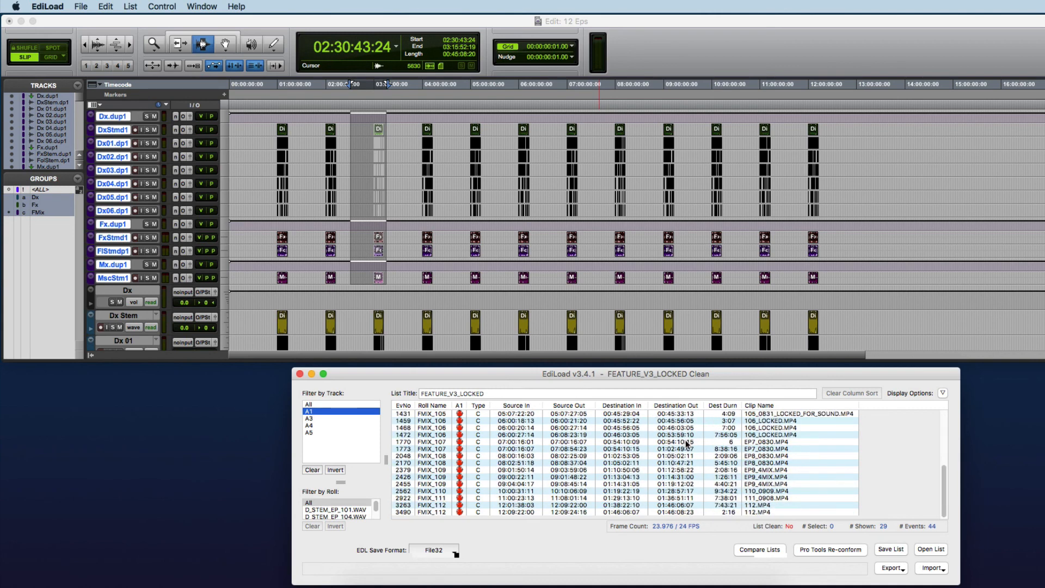
scroll(671, 464, "up", 5)
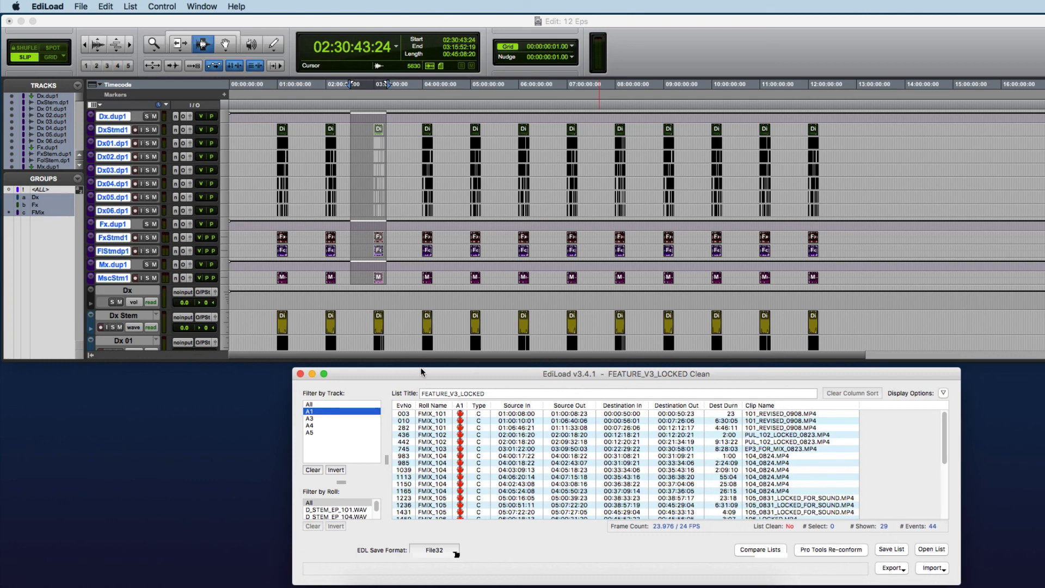
left_click(824, 550)
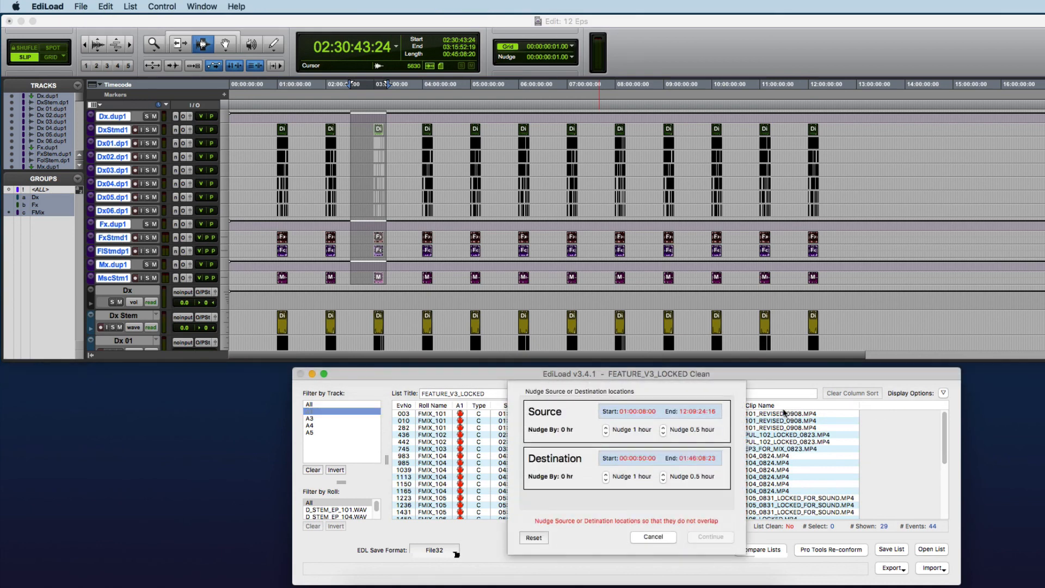
left_click(606, 428)
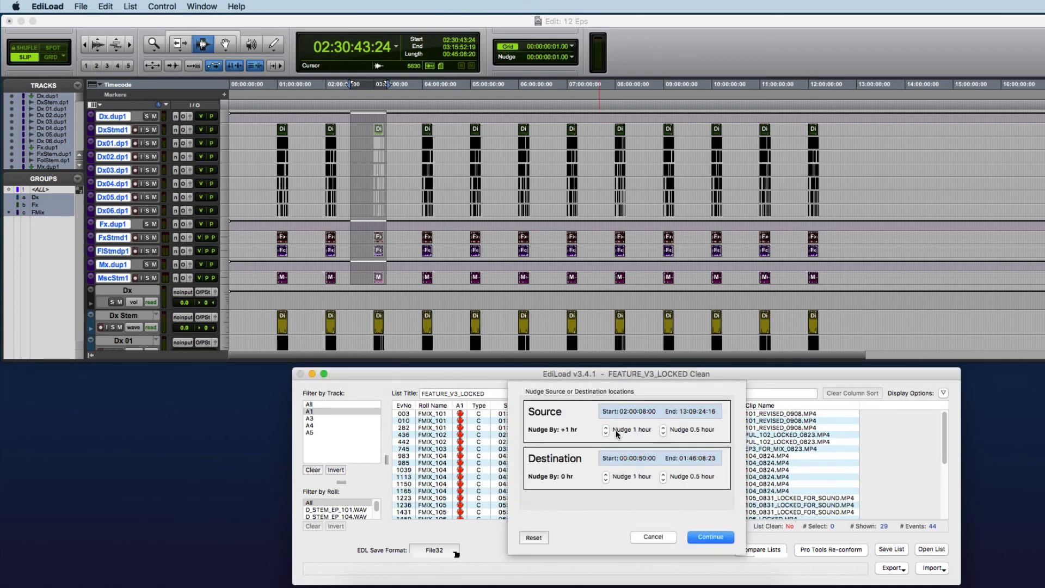
left_click(703, 536)
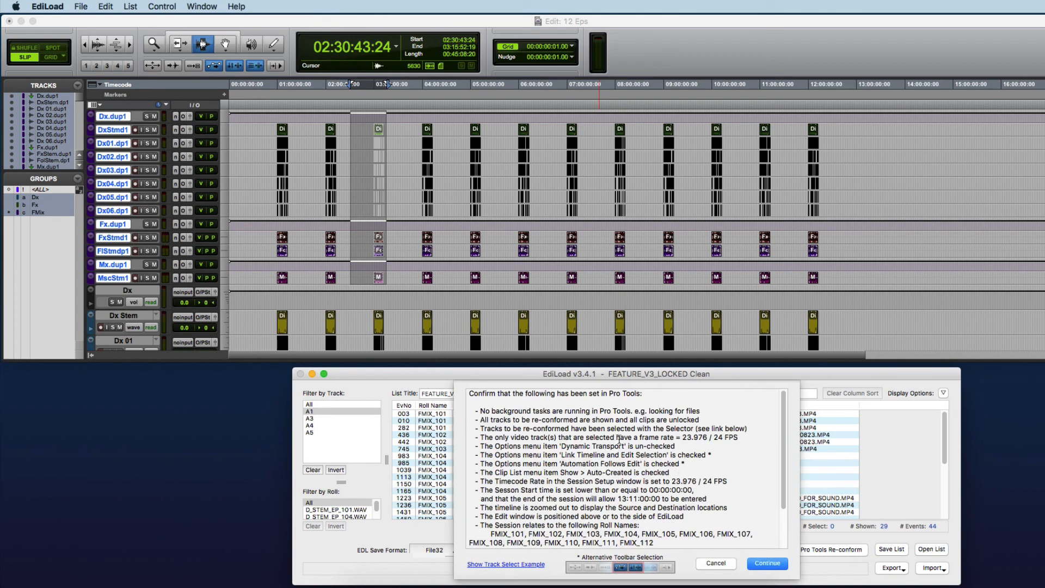
Confirm the setup checklist and move the FMix source clips between 00:58:00:00 and 12:30:00:00 by +1 hour
left_click(767, 564)
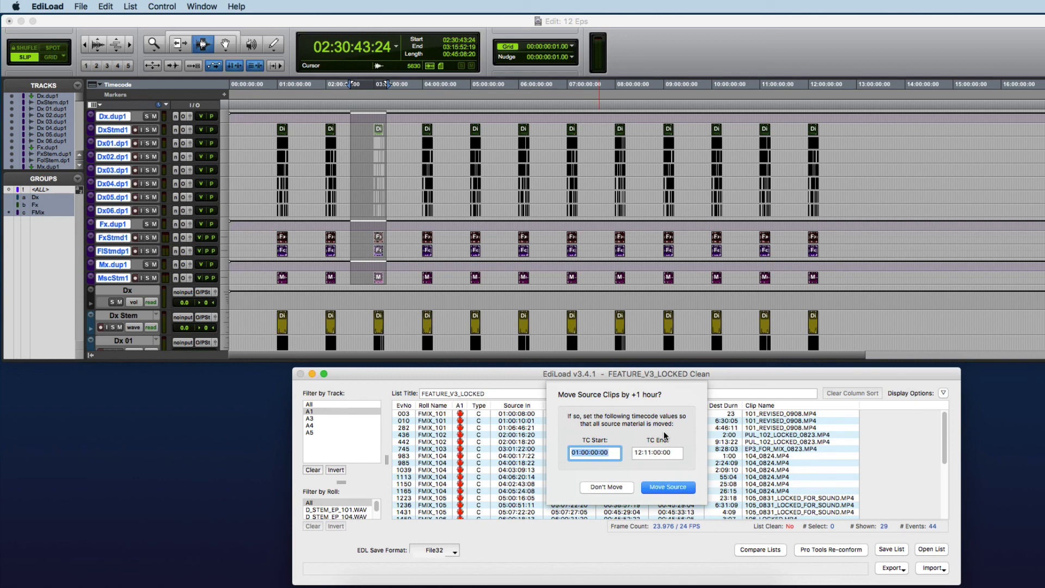
type("0058")
key("Tab")
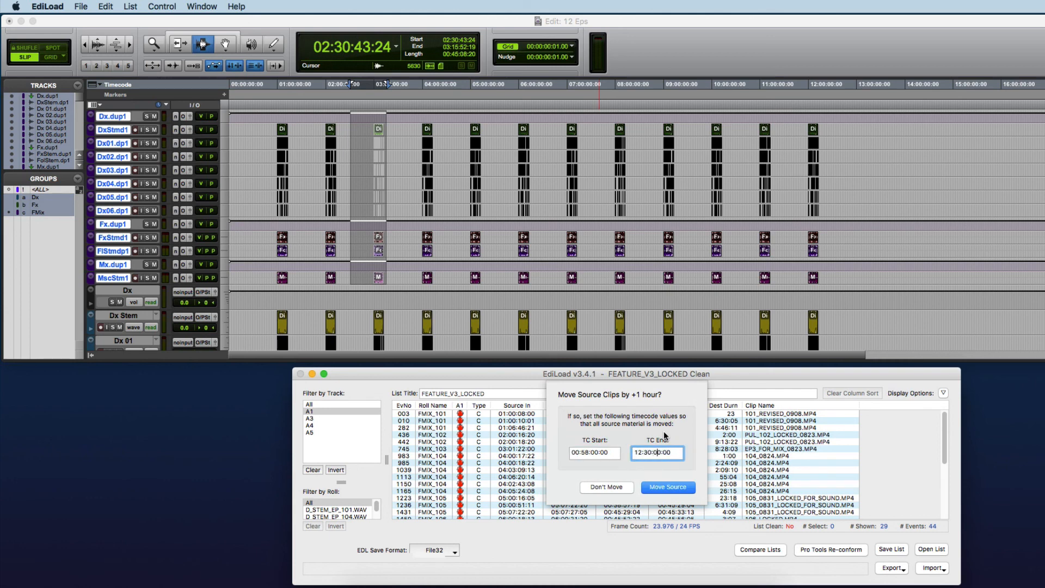
left_click(662, 487)
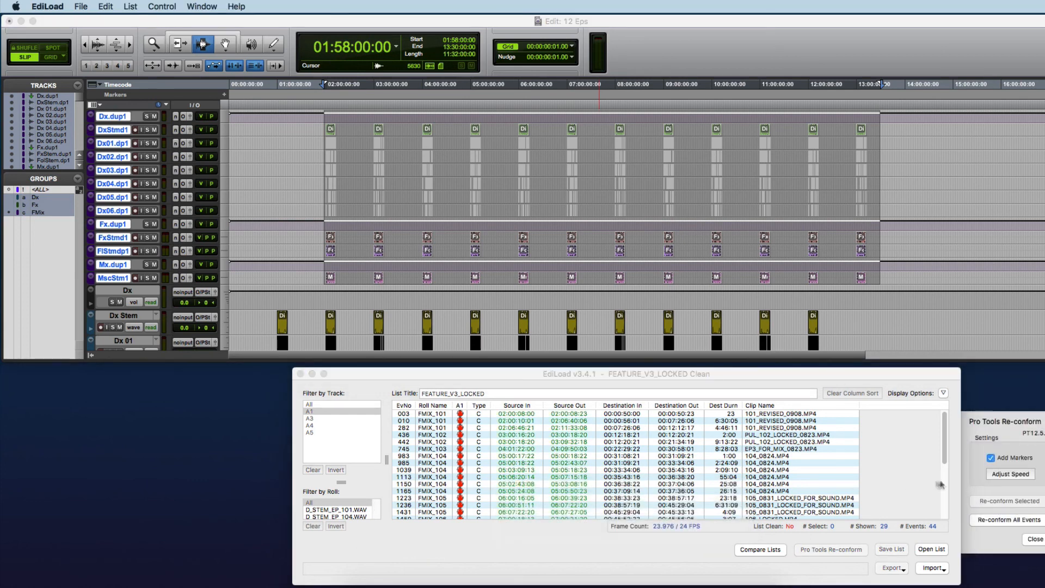
Turn off adding markers and re-conform all events of track A1 on the duplicated FMix tracks
left_click(991, 458)
left_click(994, 520)
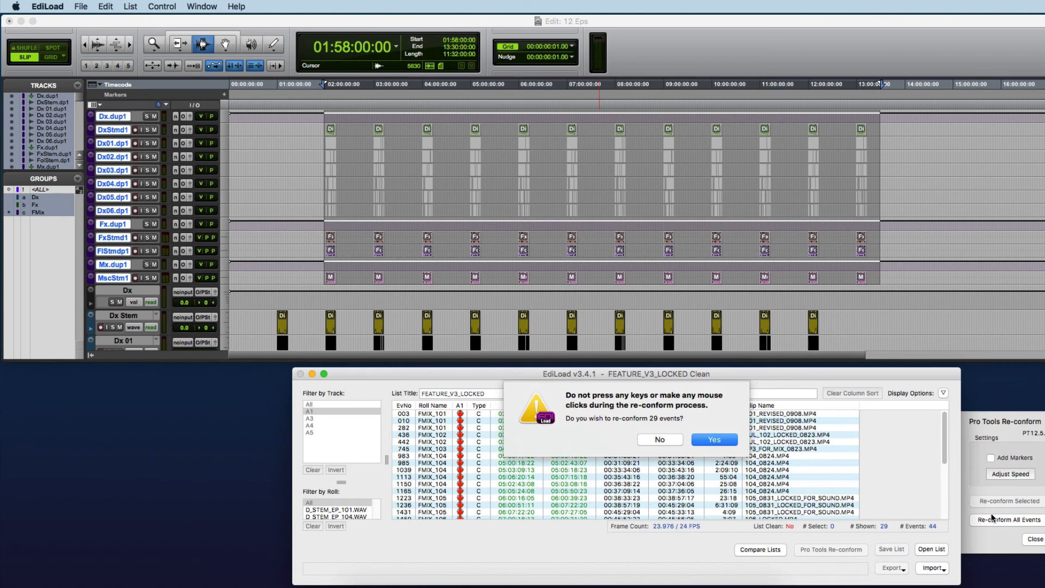
left_click(720, 440)
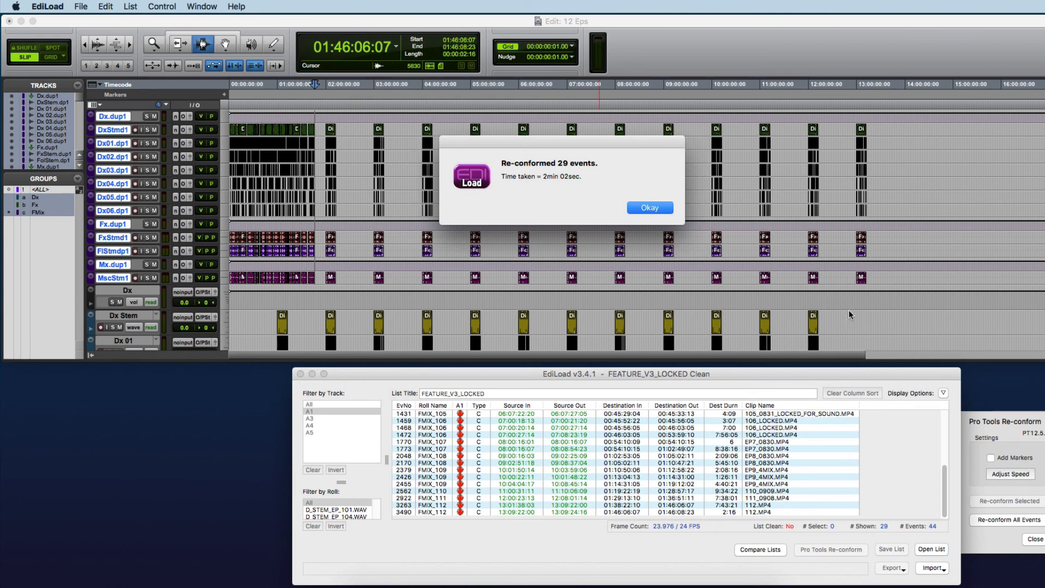
left_click(662, 209)
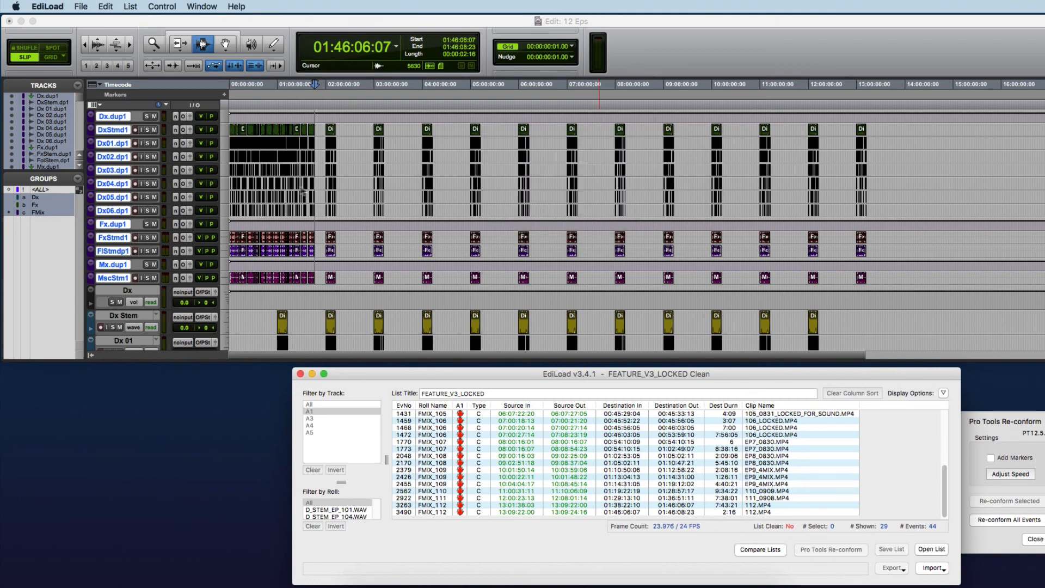
Select about 00:26:56:13 to 00:32:46:02 across the original Dx tracks and close EdiLoad's A1 re-conform window
left_click(278, 195)
scroll(275, 196, "down", 6)
left_click_drag(251, 180, 256, 228)
scroll(256, 228, "down", 3)
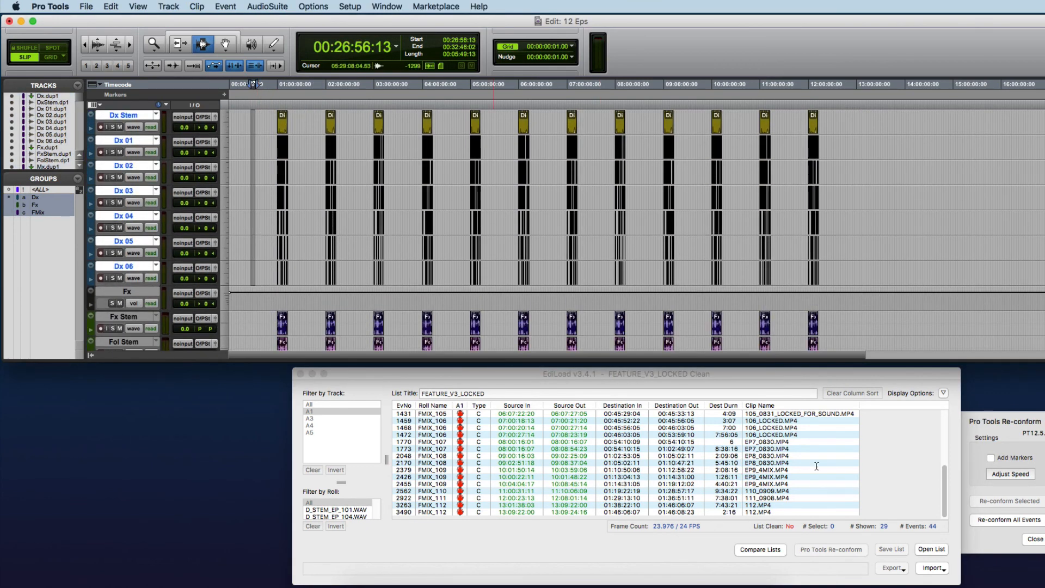
left_click(998, 531)
left_click(1036, 539)
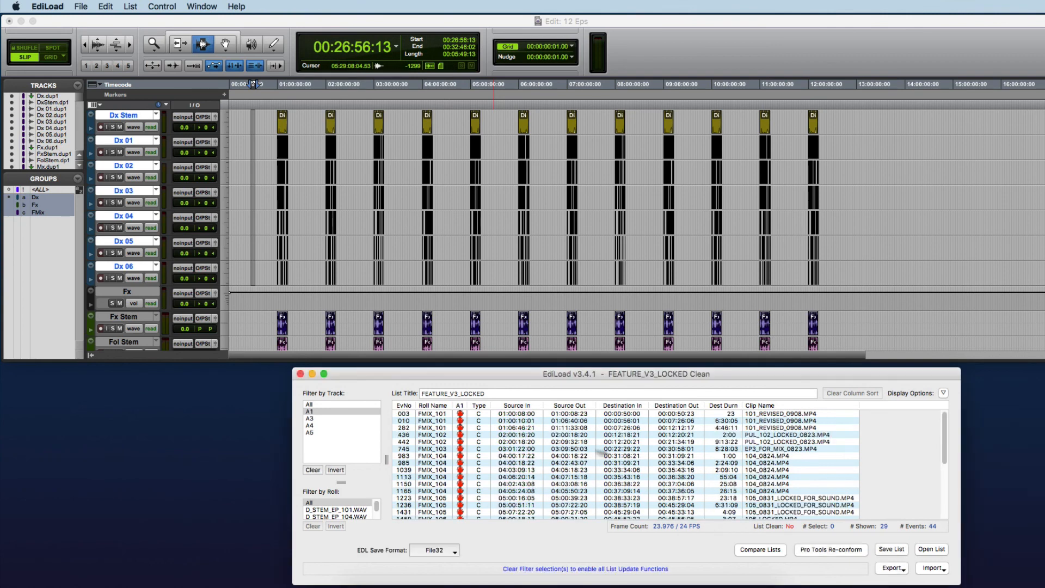
Filter the event list to track A3 and select about 01:16:27:13 to 02:40:55:15 across the Dx tracks
left_click(337, 418)
left_click(295, 224)
left_click_drag(257, 221, 359, 223)
left_click(506, 493)
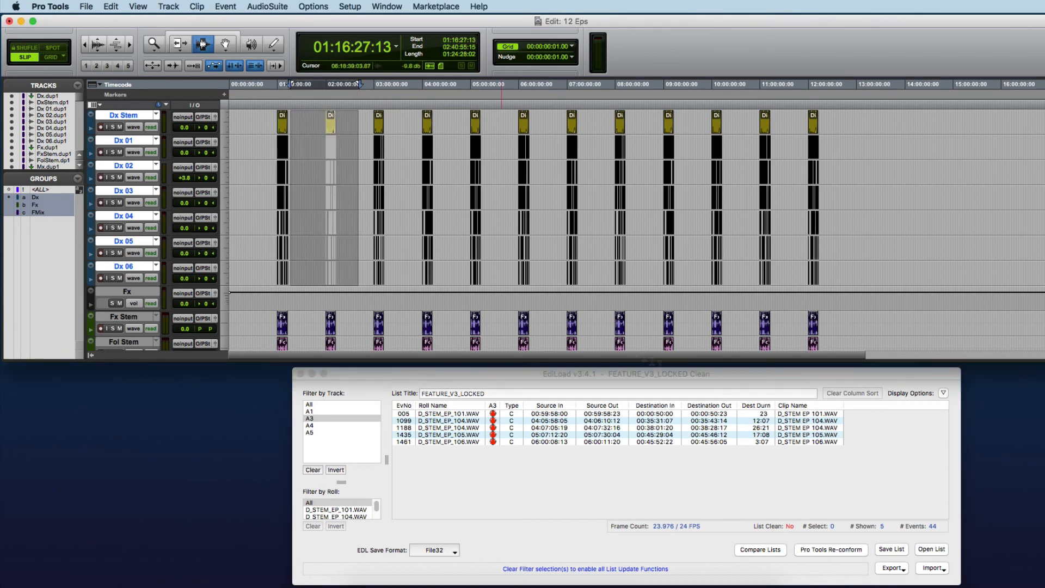
Set up the A3 re-conform with the source nudged +1 hour, moving source clips between 00:58:00:00 and 12:30:00:00
left_click(828, 550)
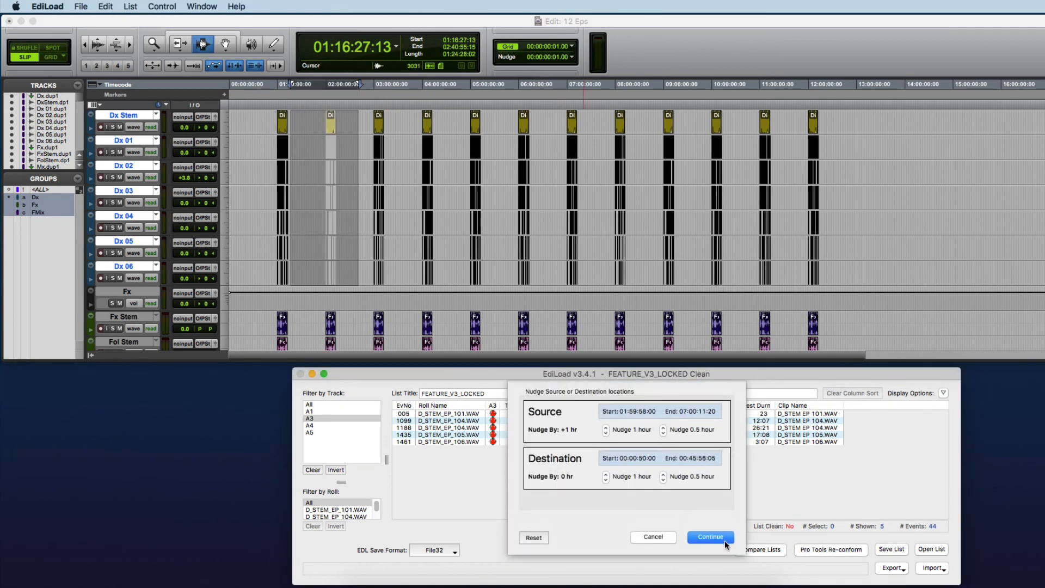
left_click(722, 541)
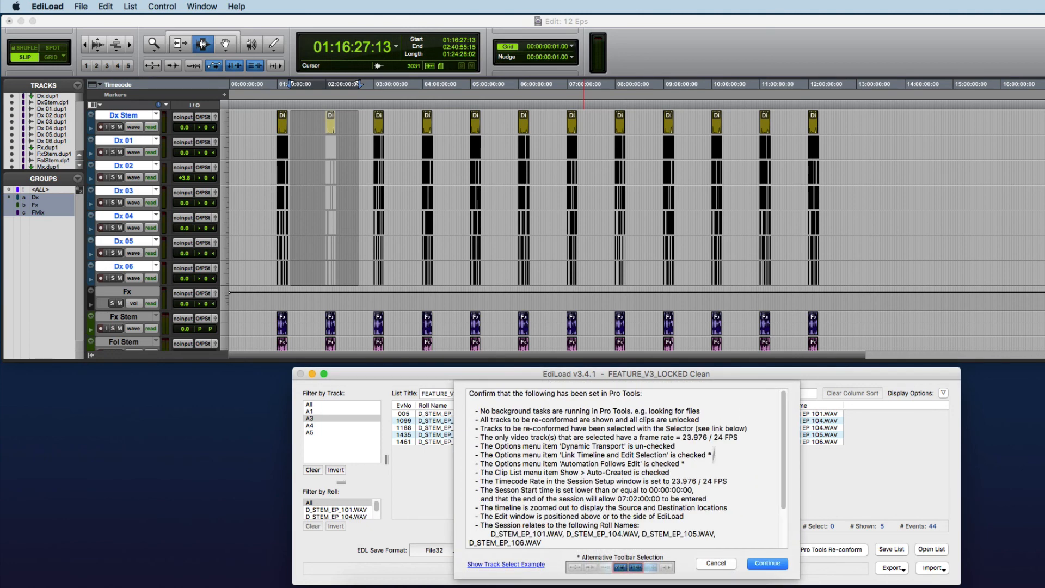
left_click(766, 566)
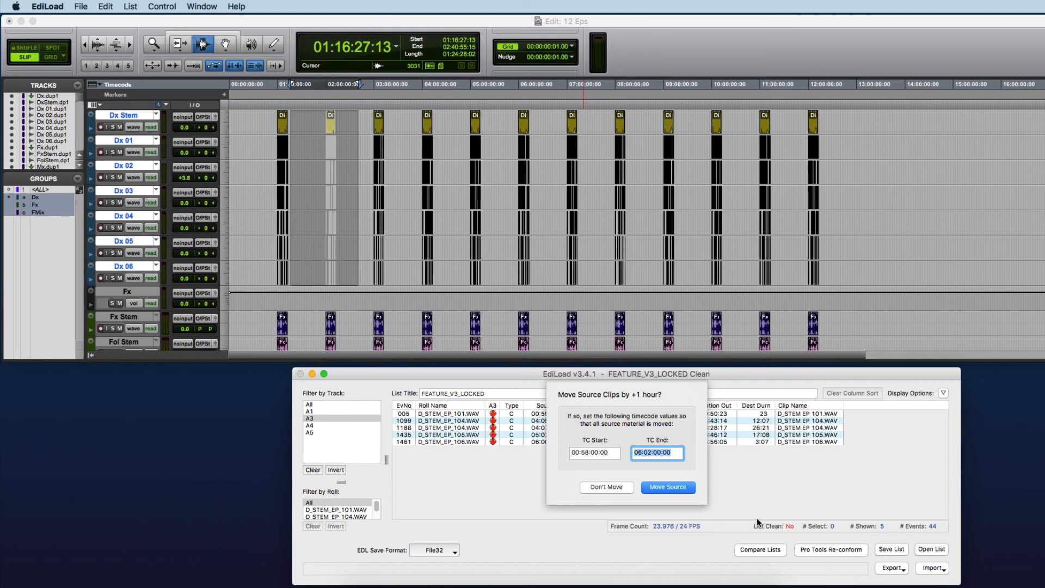
type("12300")
left_click(675, 488)
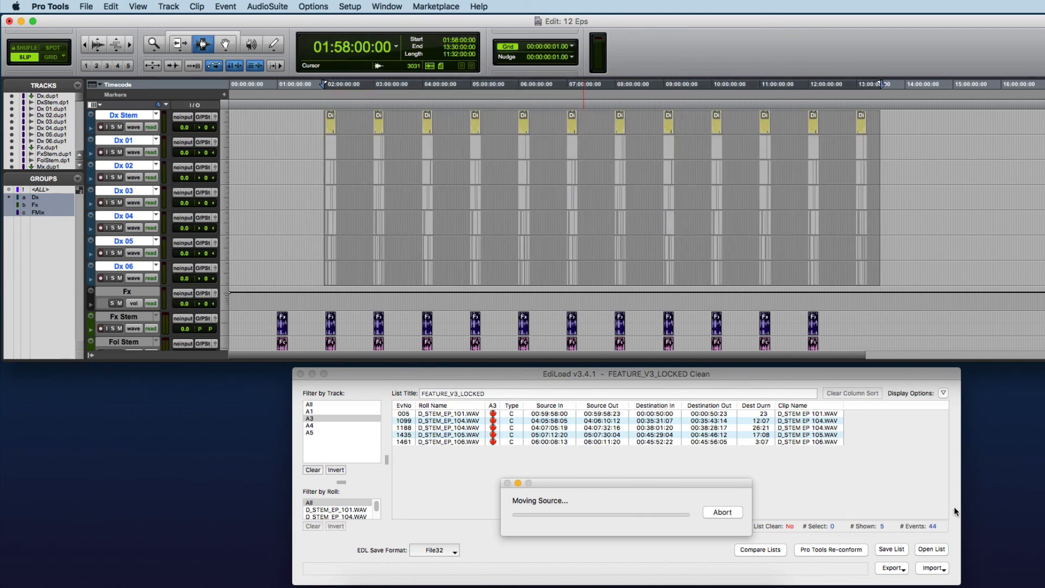
Re-conform all A3 events on the Dx tracks and close the re-conform window
left_click(1009, 520)
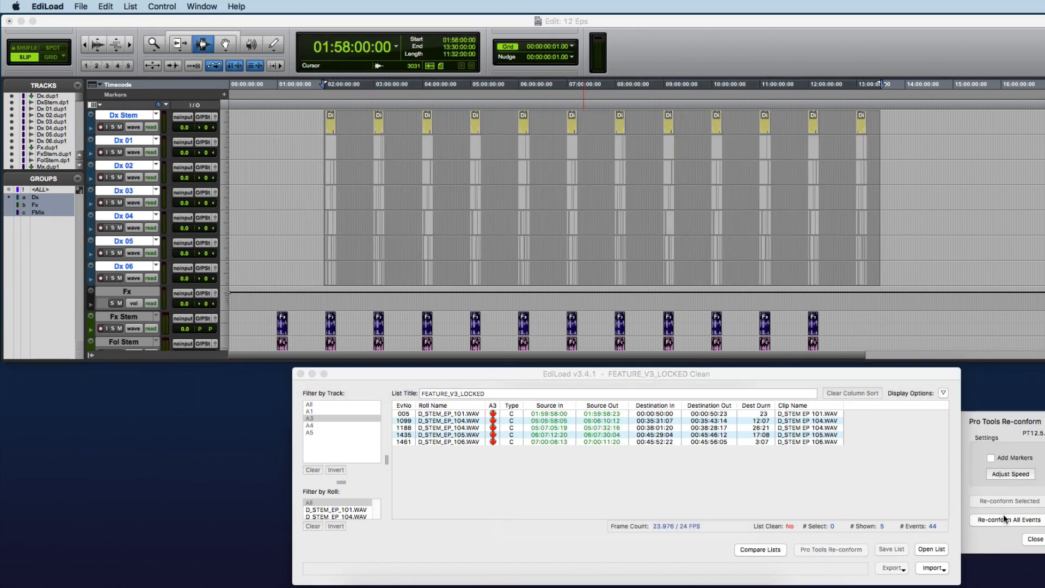
left_click(720, 439)
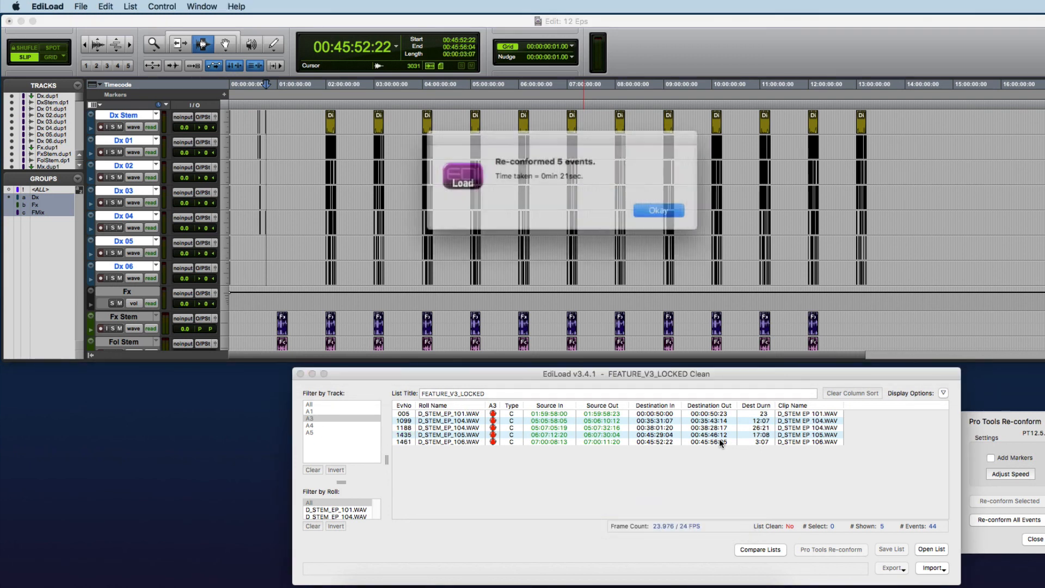
left_click(649, 207)
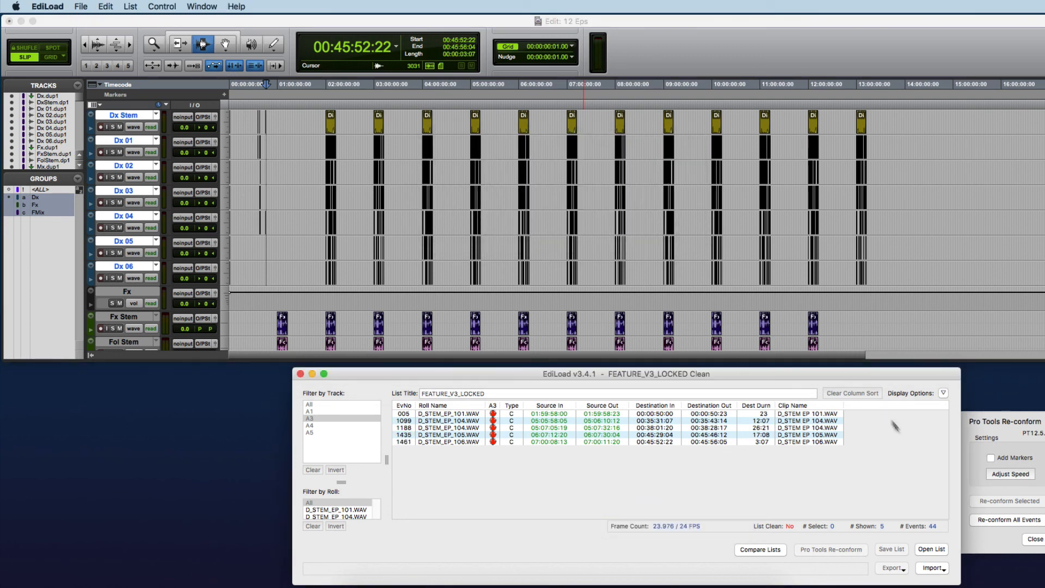
left_click(1036, 540)
Filter the event list to track A4 and select about 01:43:24:01 to 03:05:41:03 on Fx Stem and Fol Stem
left_click(357, 426)
scroll(403, 223, "down", 4)
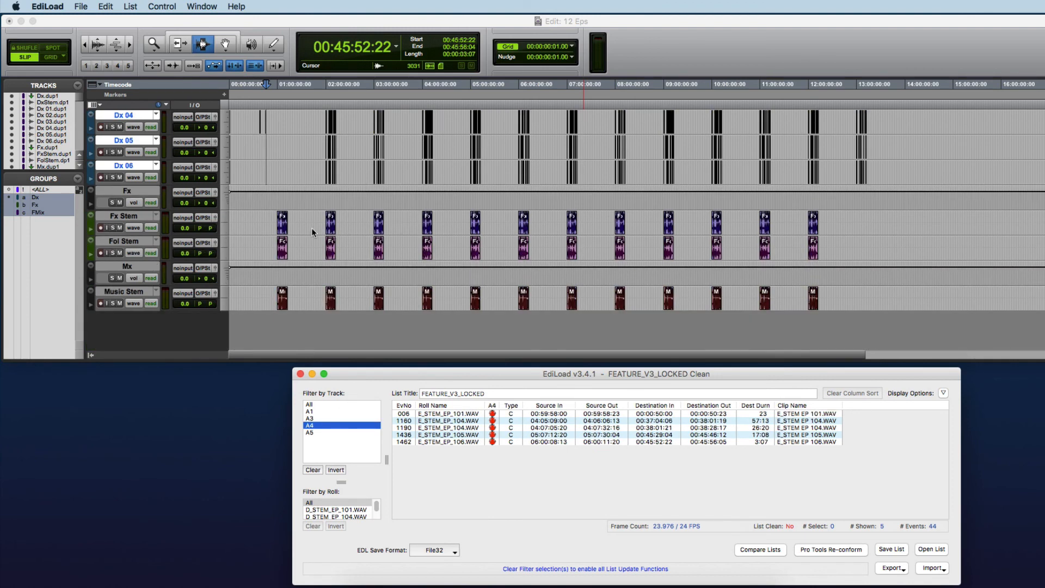
left_click_drag(313, 232, 379, 250)
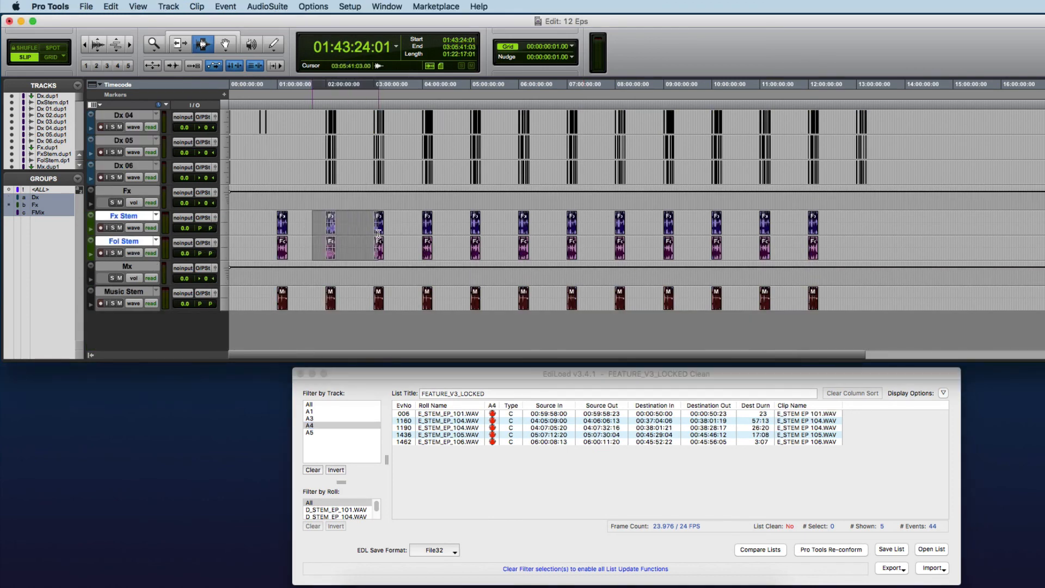
left_click(471, 494)
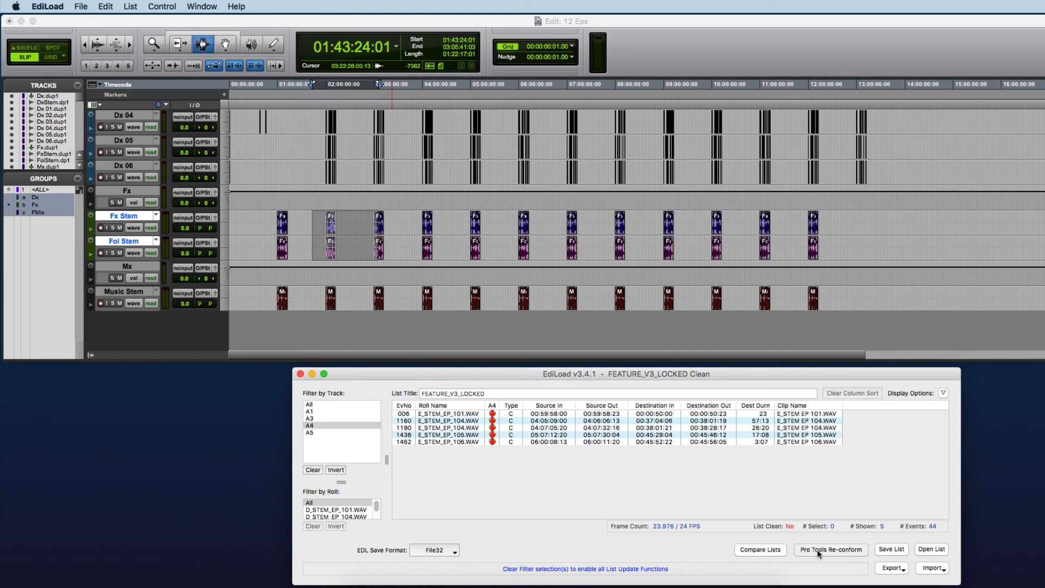
Set up the A4 re-conform with a +1 hour source nudge and move the Fx source clips between 00:58:00:00 and 12:30:00:00
key("super+n")
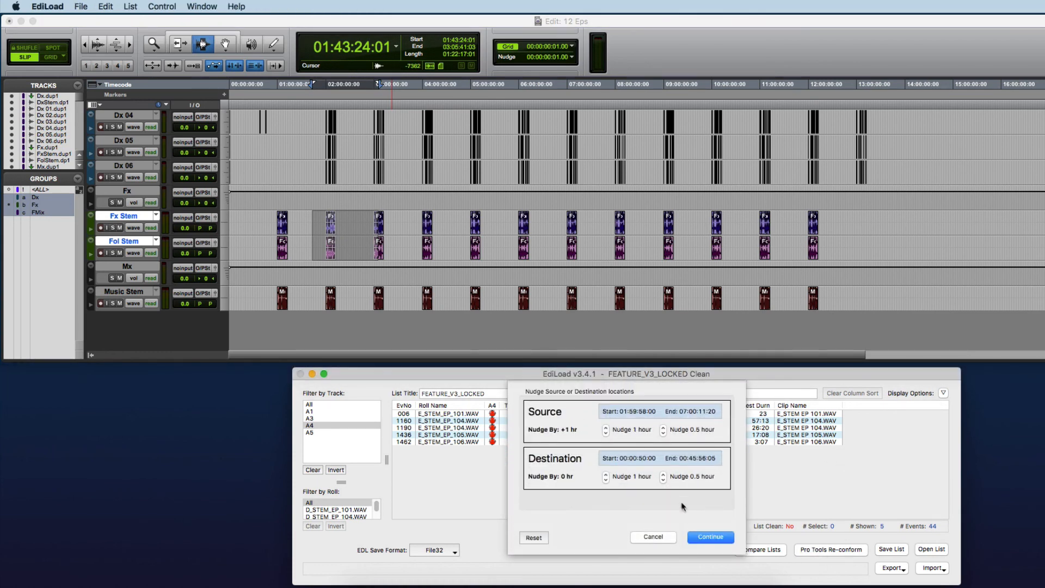
left_click(710, 537)
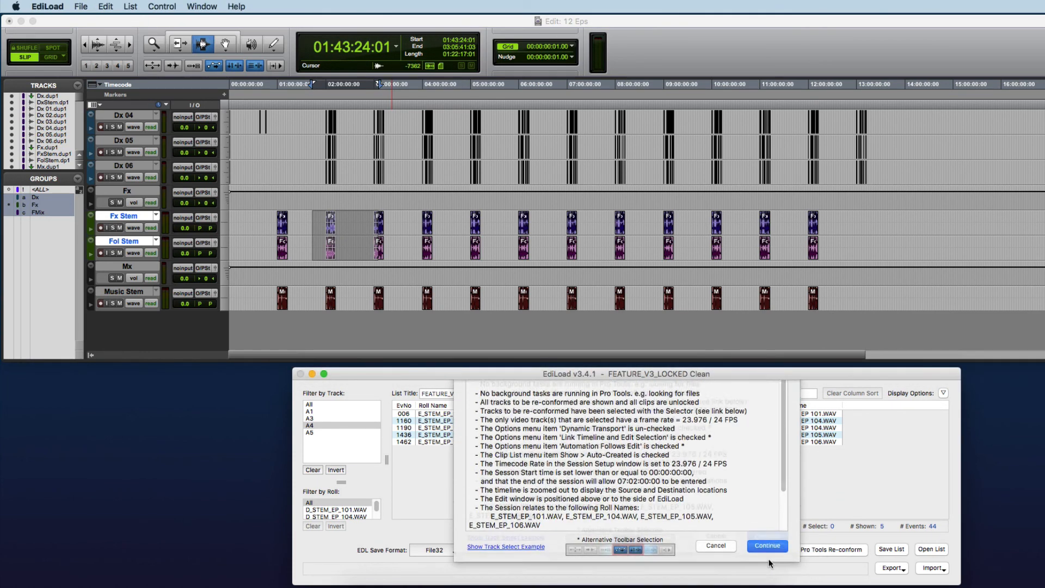
left_click(768, 560)
type("12:30:00:00")
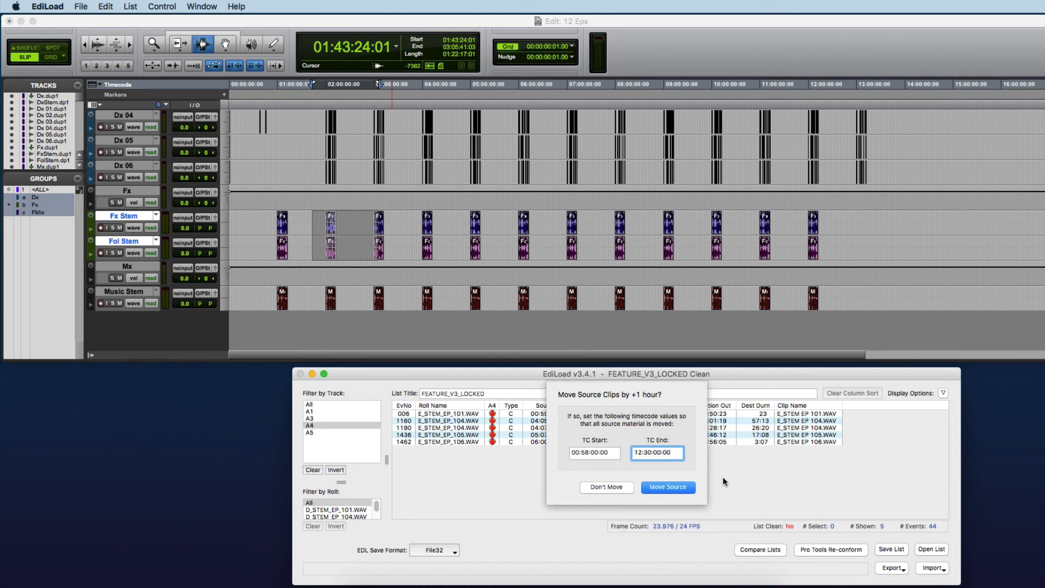
left_click(670, 484)
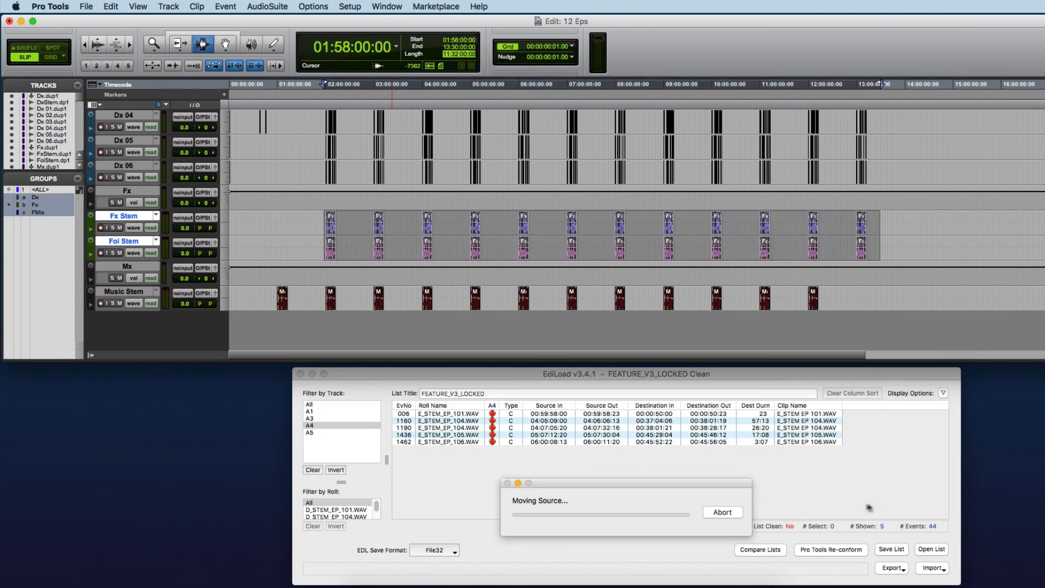
Re-conform all A4 events on Fx Stem and Fol Stem, and close the re-conform window
left_click(1008, 520)
left_click(716, 439)
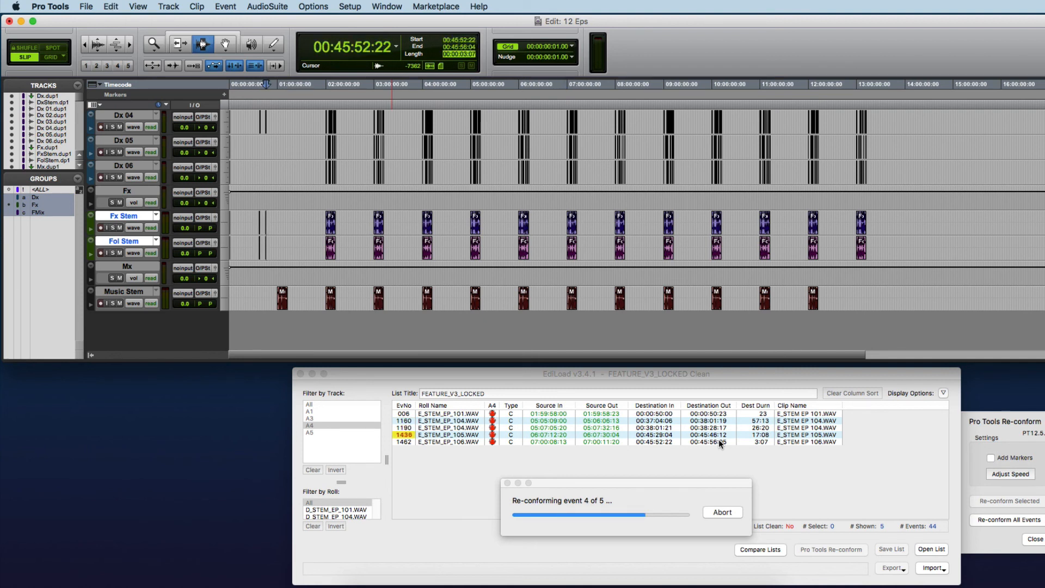
left_click(650, 208)
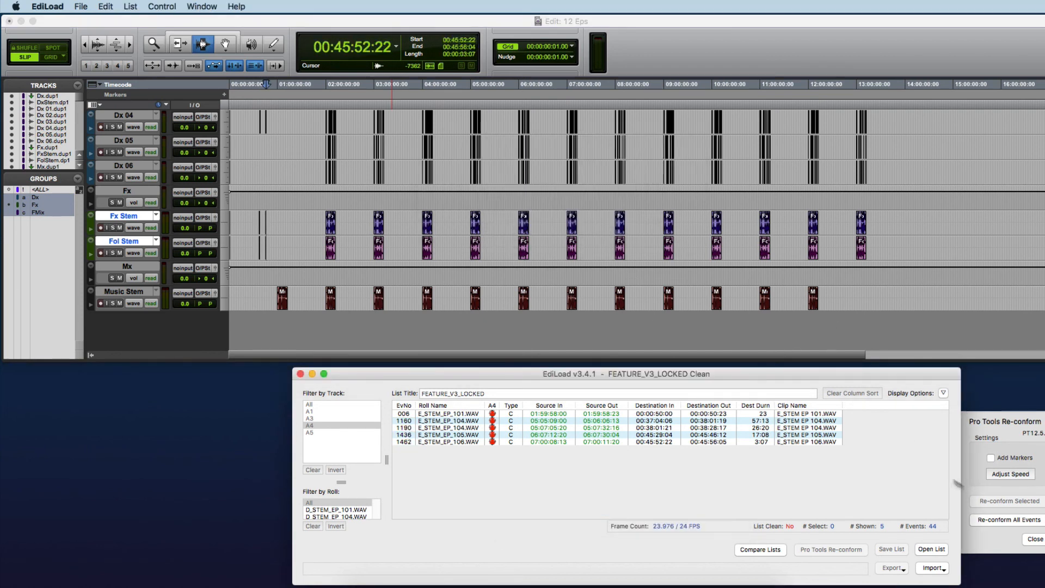
left_click(1035, 539)
Place the edit cursor at about 01:37:34:13 on the Music Stem track and filter the event list to track A5
left_click(373, 299)
left_click(308, 299)
left_click(397, 478)
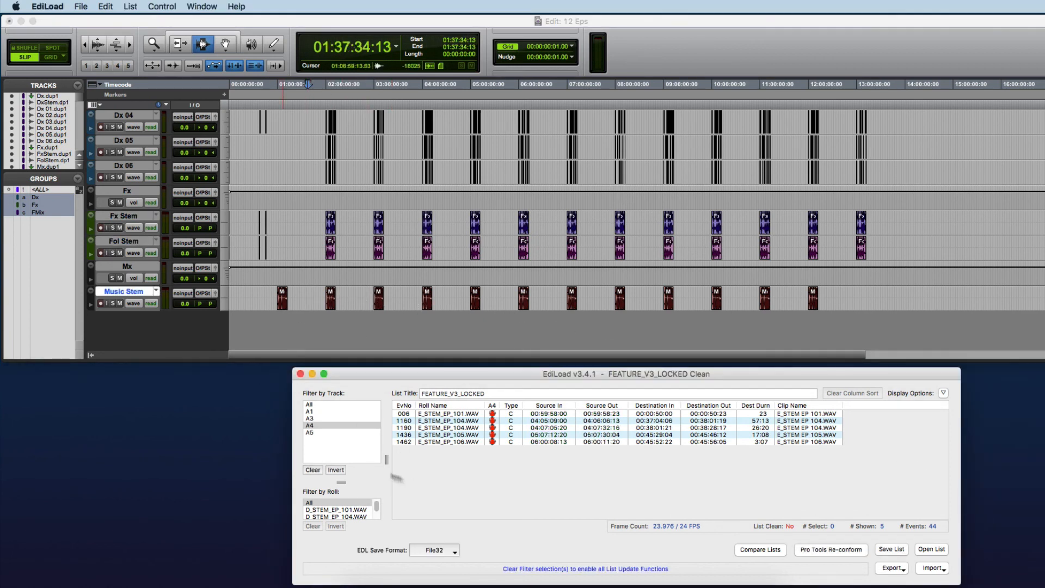
left_click(326, 433)
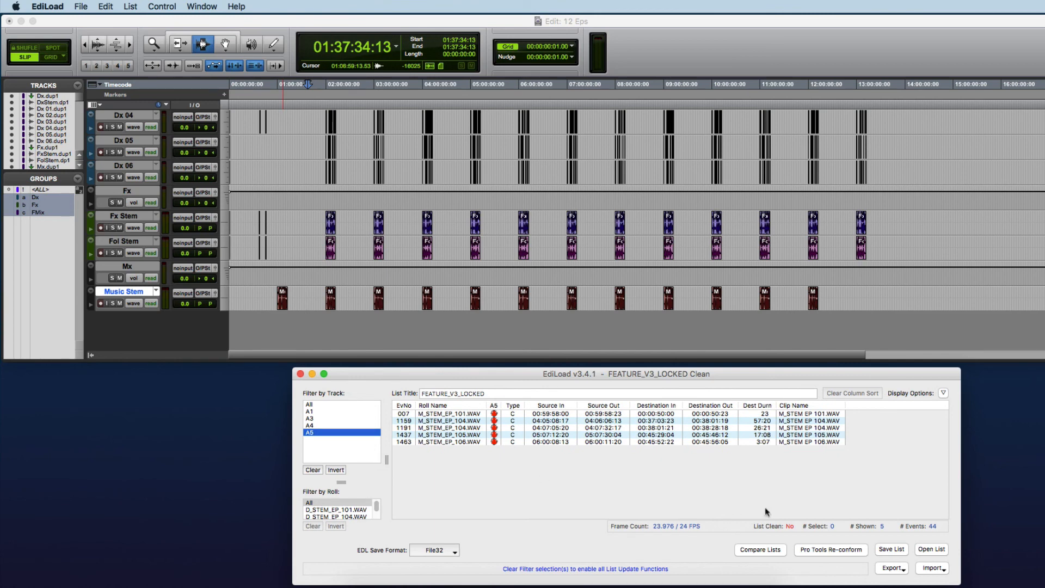
Set up the A5 re-conform with a +1 hour source nudge and move the music source clips between 00:58:00:00 and 13:20:00:00
left_click(798, 551)
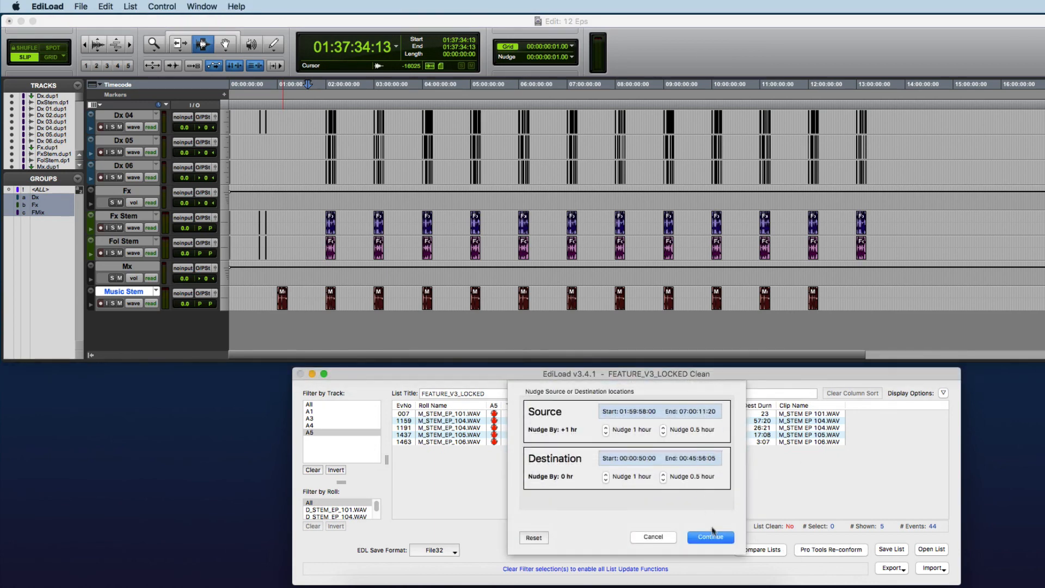
left_click(759, 564)
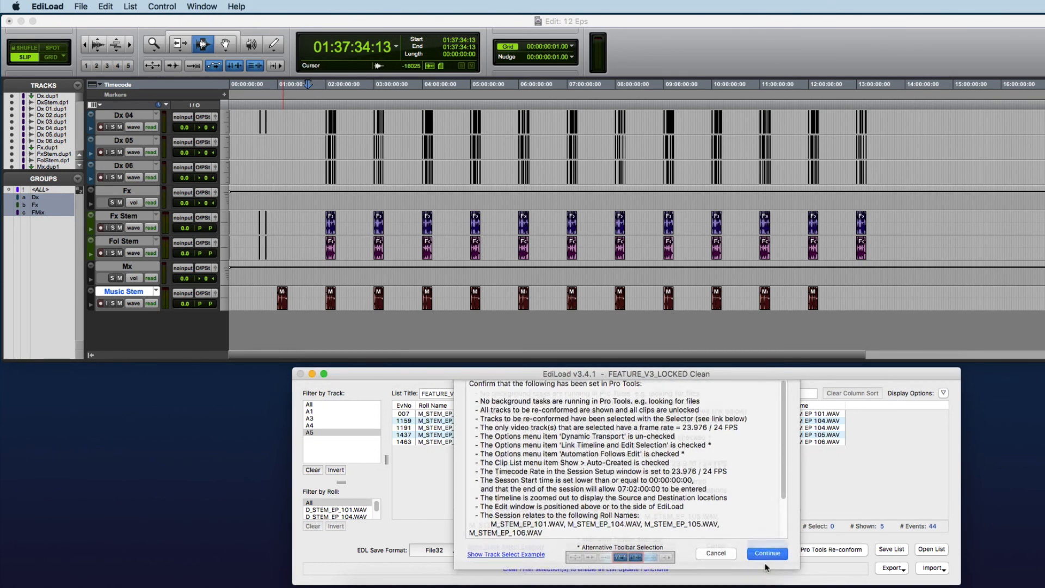
type("132")
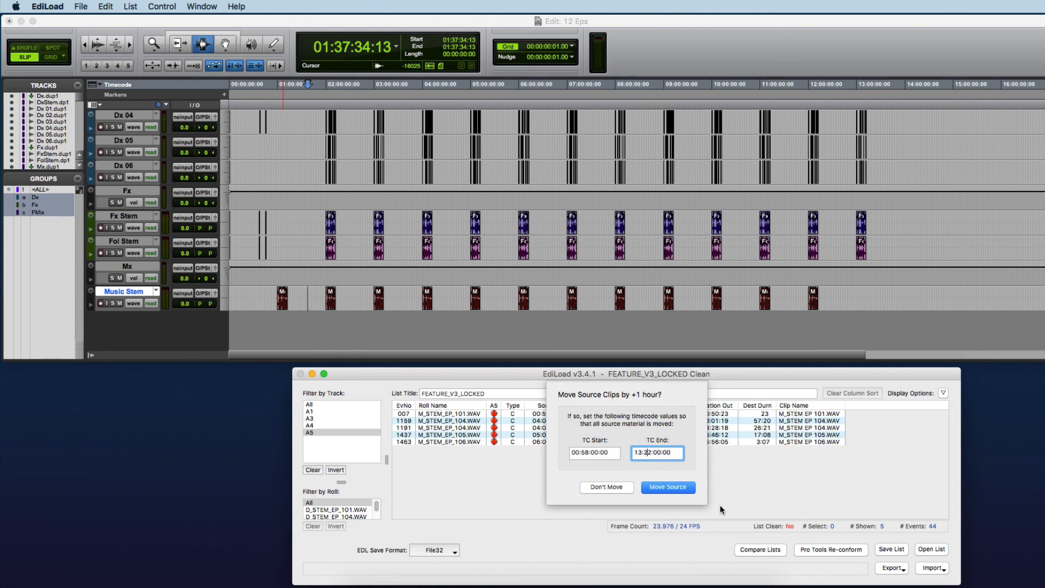
left_click(678, 487)
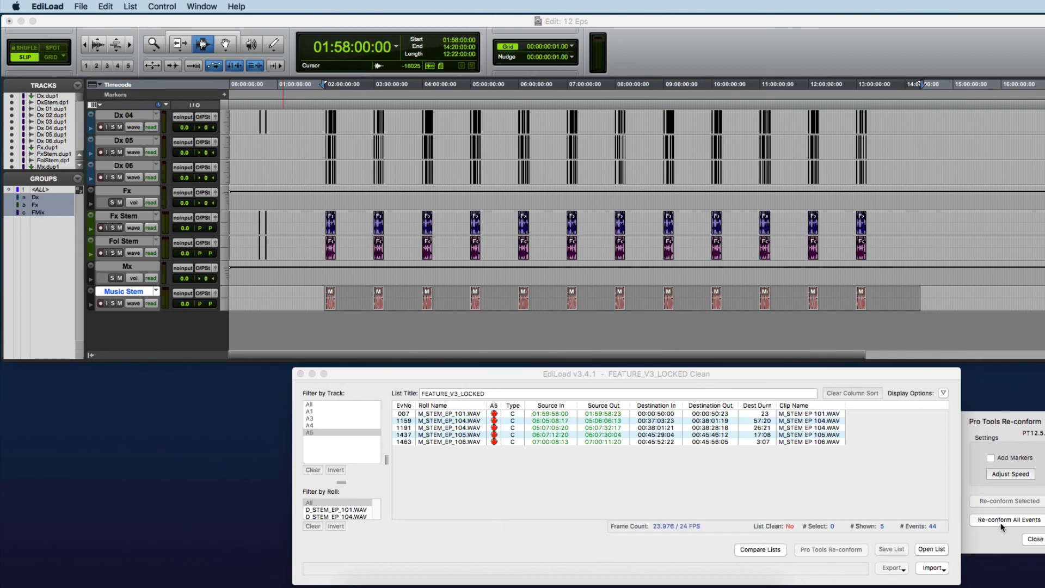
Re-conform all A5 events on the Music Stem track
left_click(1004, 520)
left_click(715, 438)
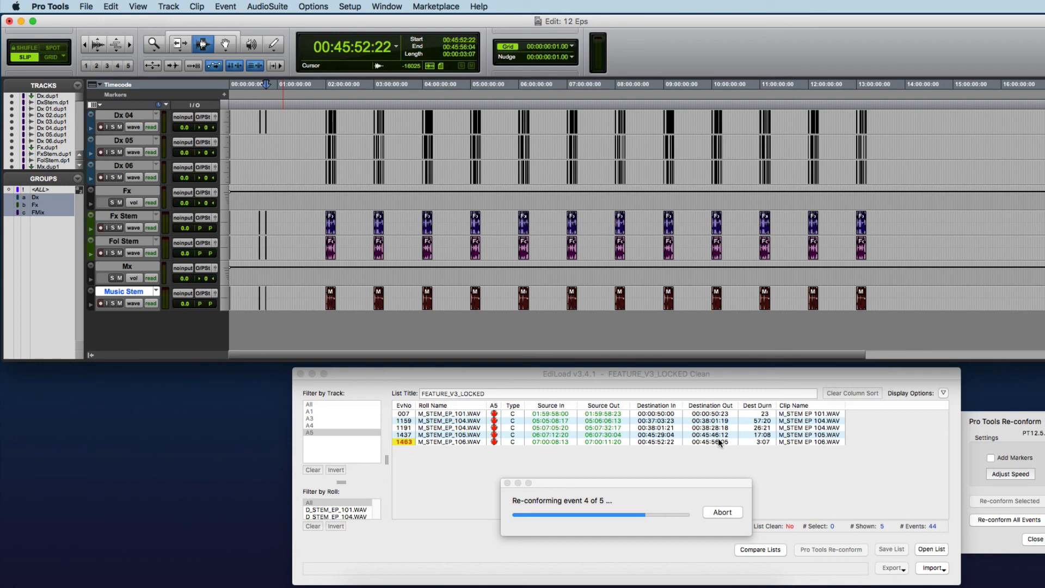
left_click(650, 208)
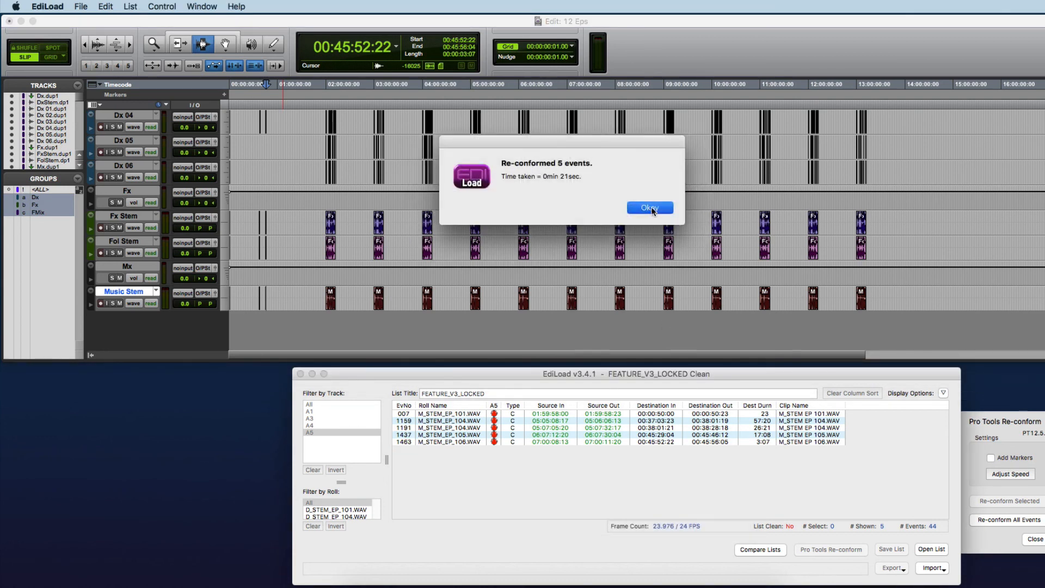
Place the edit cursor at about 04:54:11:00 on the Fx stem tracks and enlarge the Edit window to the full screen height
left_click(466, 240)
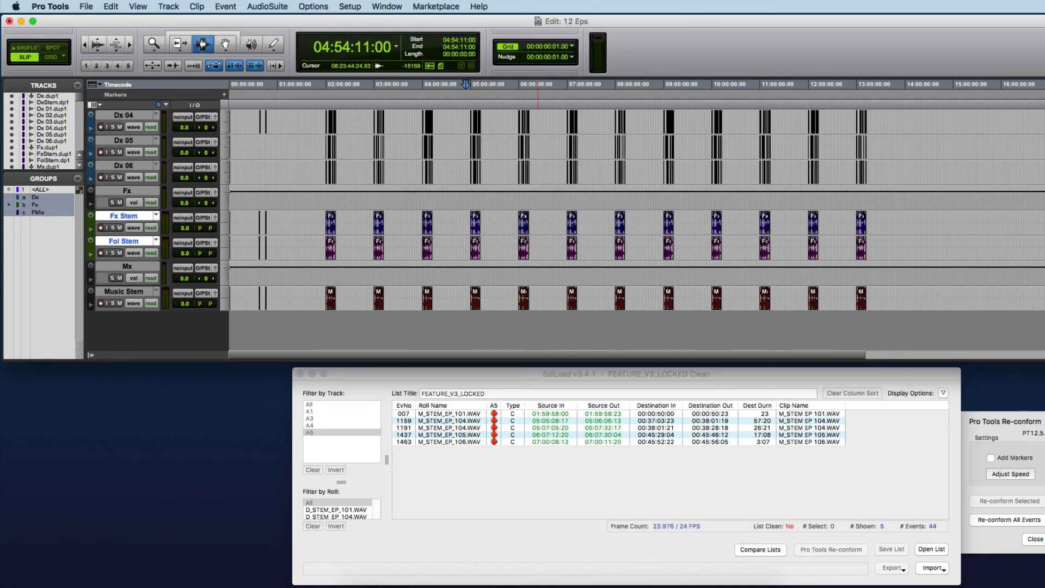
left_click_drag(538, 361, 538, 587)
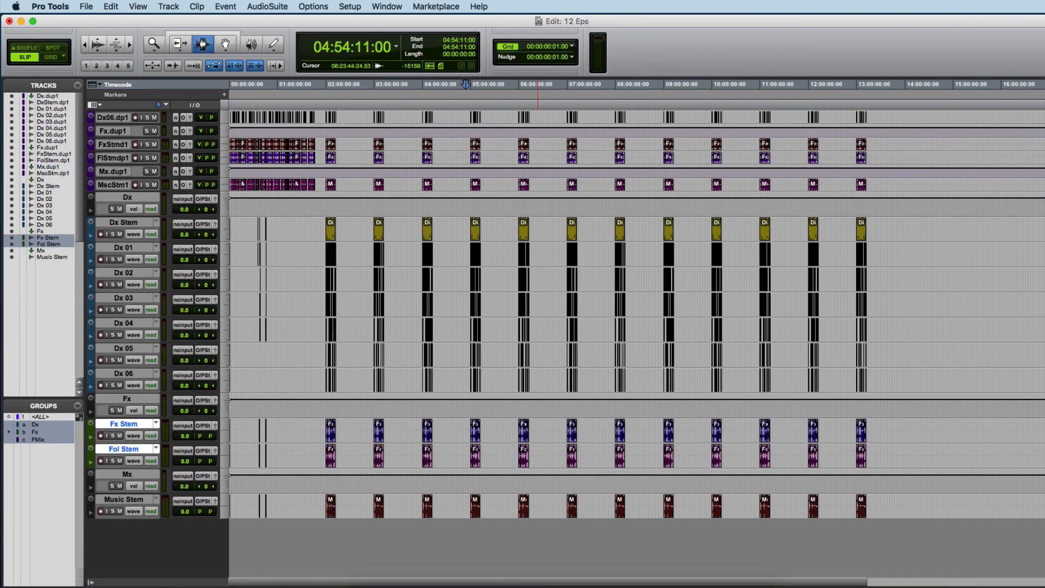
Reduce the height of all tracks so the duplicate and original stem tracks fit together in the Edit window
left_click(274, 276)
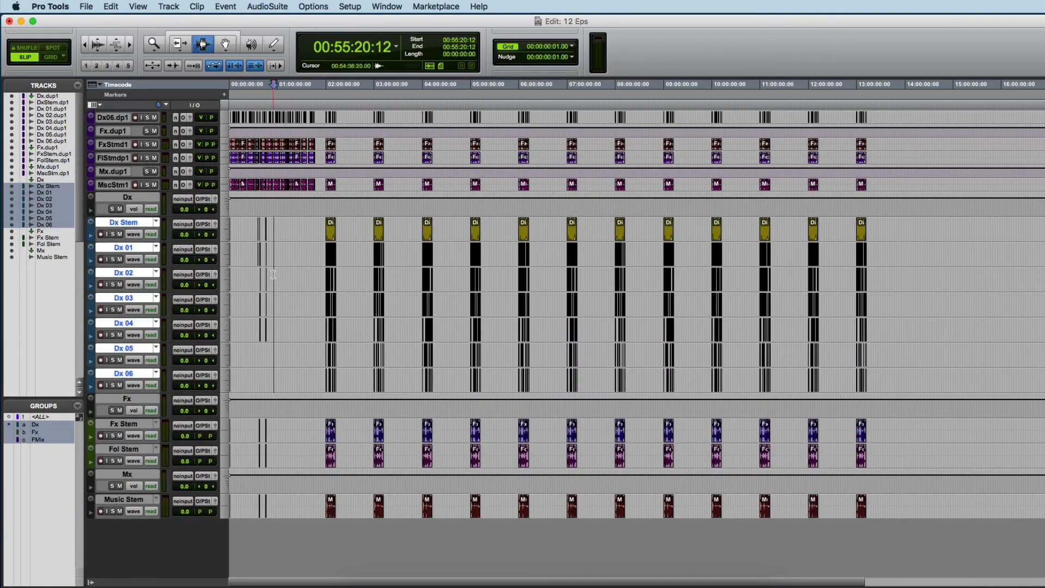
left_click(223, 227)
left_click(229, 228, "alt")
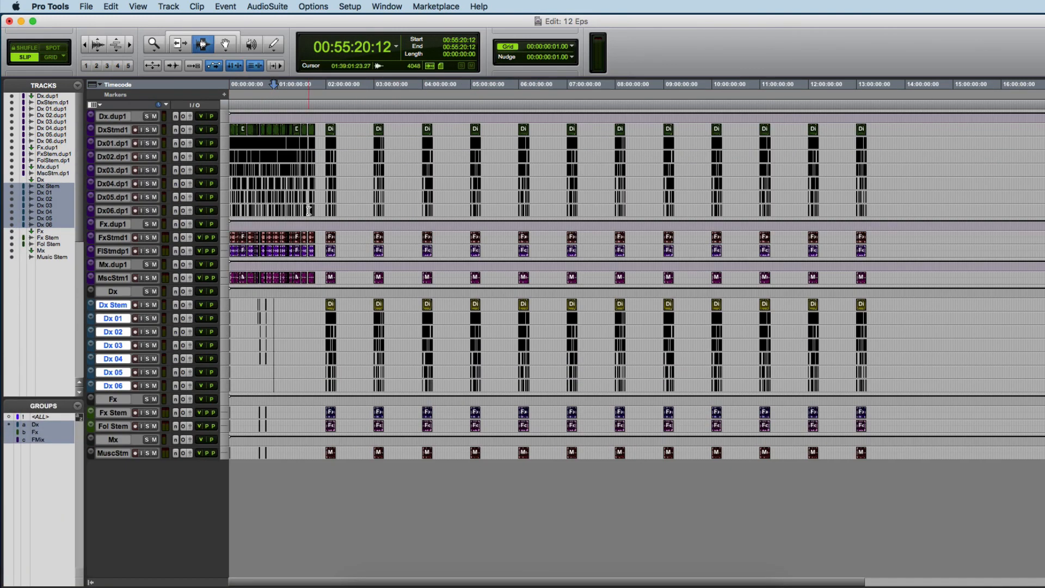
Select the feature section from about 00:01:10:24 to 01:45:18:19 across all the duplicate tracks
left_click(269, 233)
key("t")
key("t")
key("t")
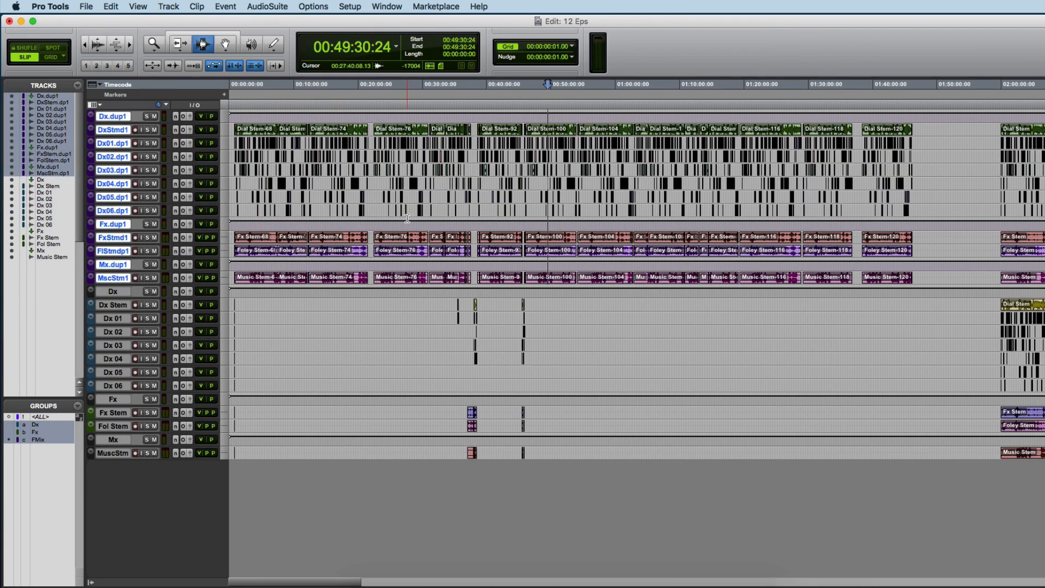
left_click_drag(239, 216, 906, 219)
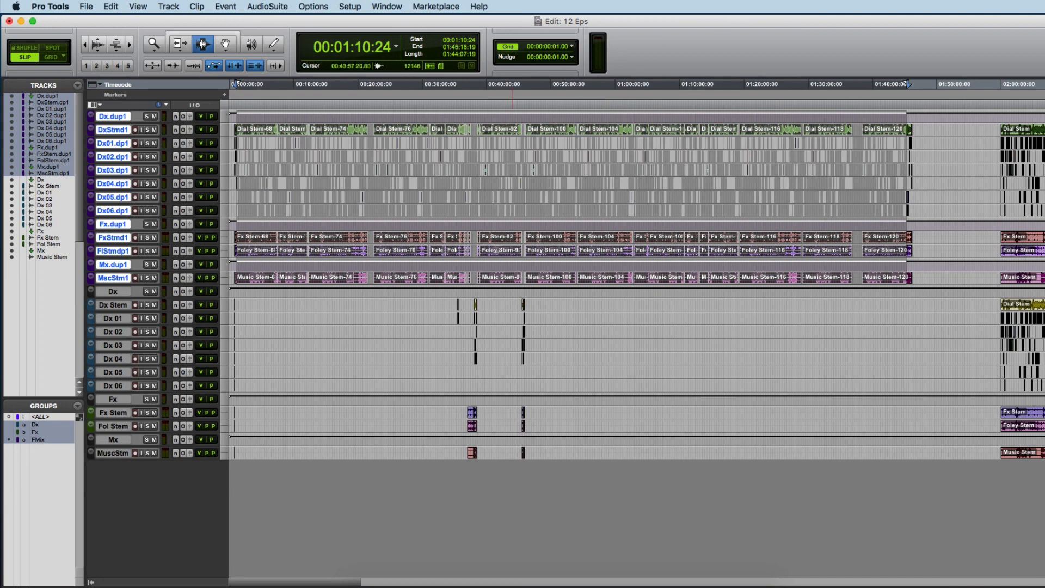
Examine the gaps between conformed clips on the duplicate tracks around 00:37:25:24 against the clips remaining on the original tracks
left_click(473, 249)
key("t")
key("t")
key("t")
key("t")
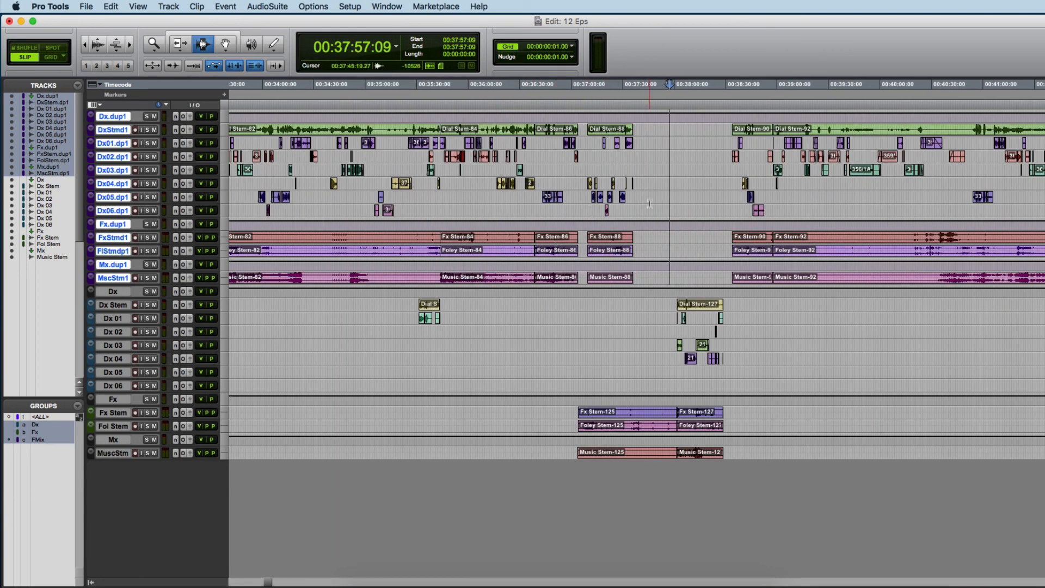
left_click(616, 217)
key("t")
key("t")
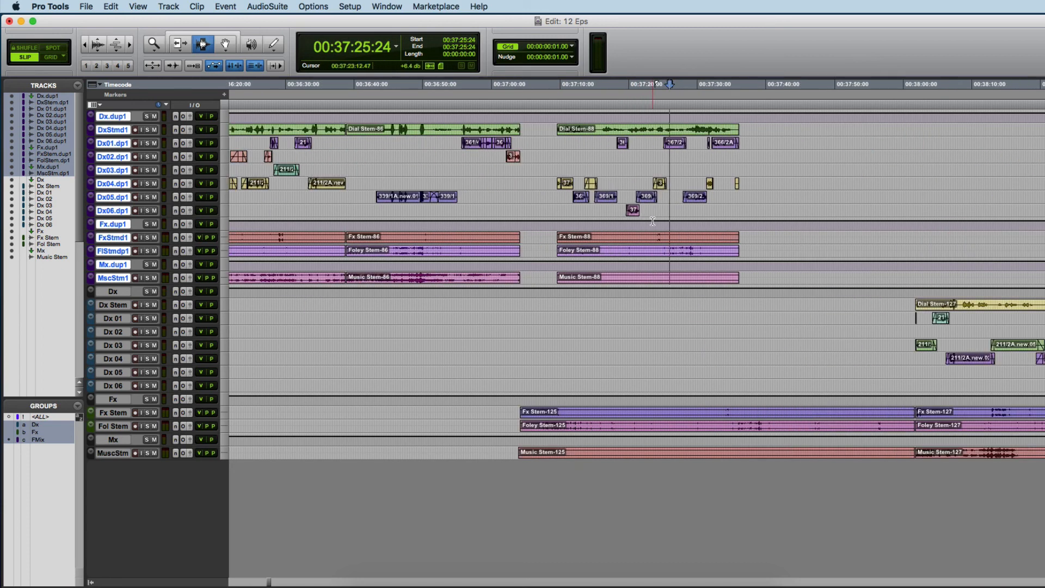
Suspend all track groups and place the edit cursor at about 00:37:21:11 on the Dx 02 track
key("super+shift+g")
left_click(638, 328)
key("t")
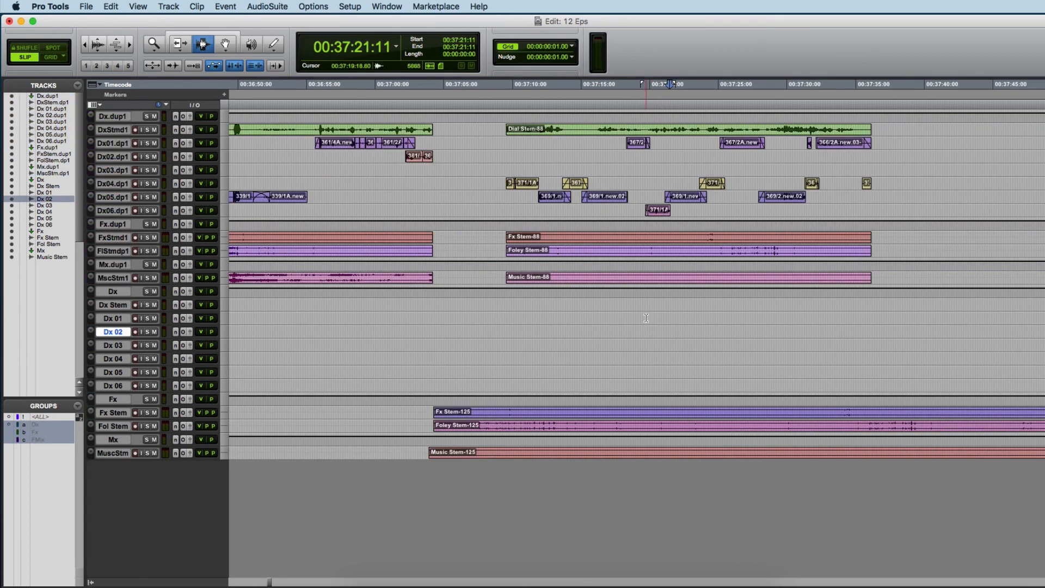
key("r")
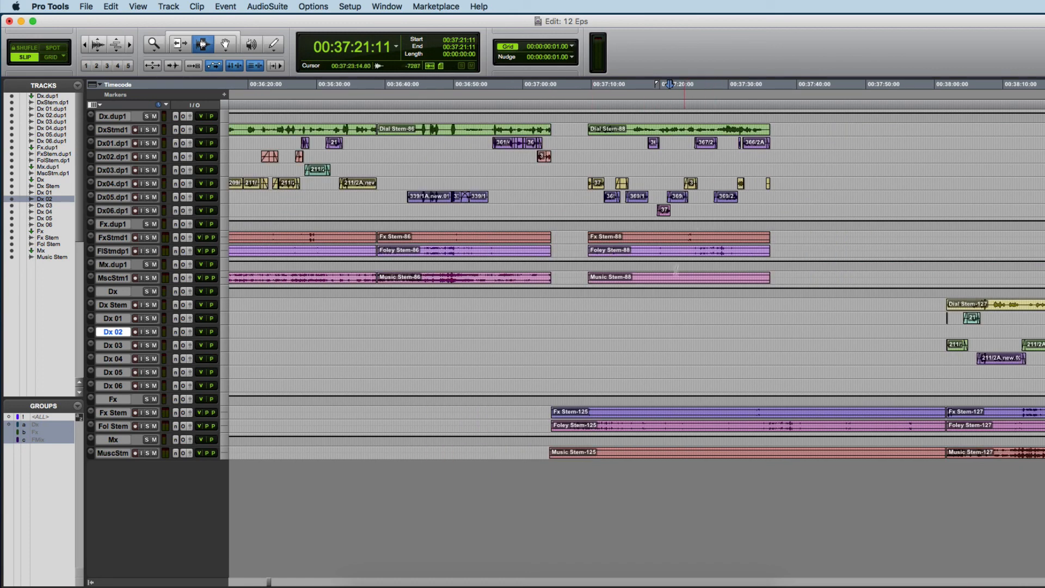
key("r")
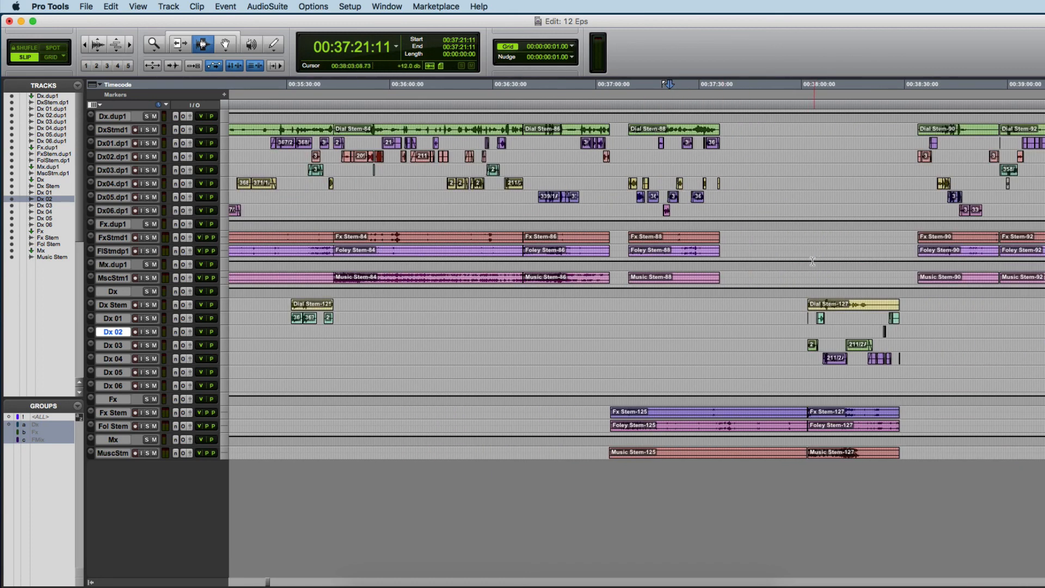
Move the Dx Stem through Dx 04 clips between about 00:37:54:11 and 00:38:29:24 up to their matching duplicate tracks at the same timecode
left_click(853, 264)
key("t")
key("r")
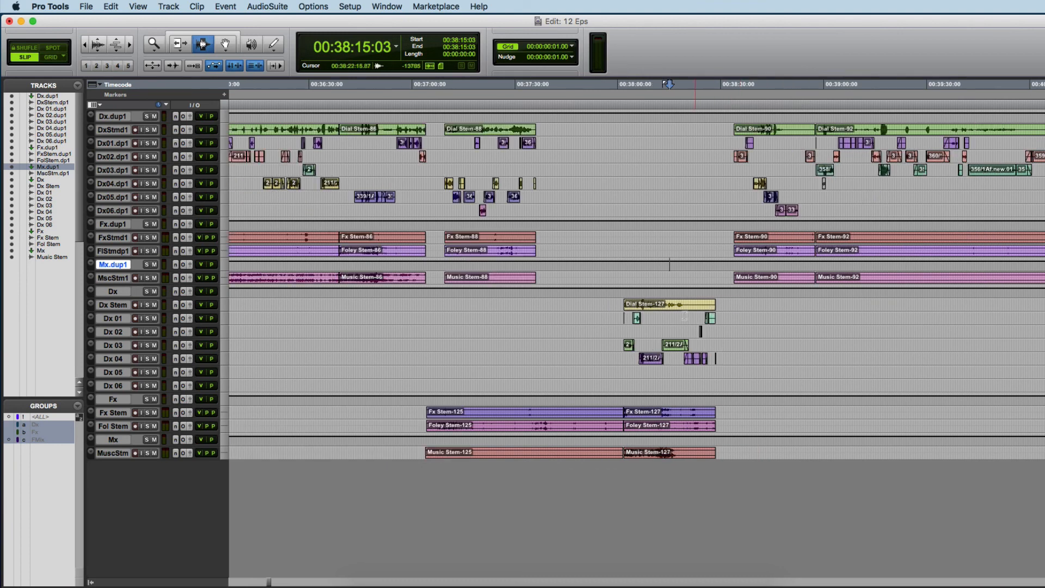
left_click_drag(600, 304, 721, 357)
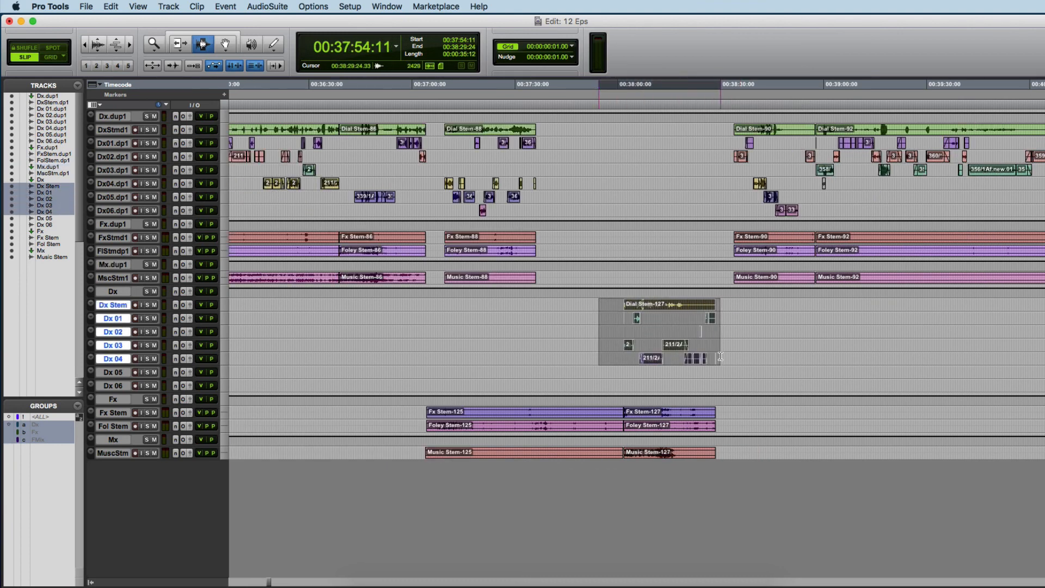
key("F8")
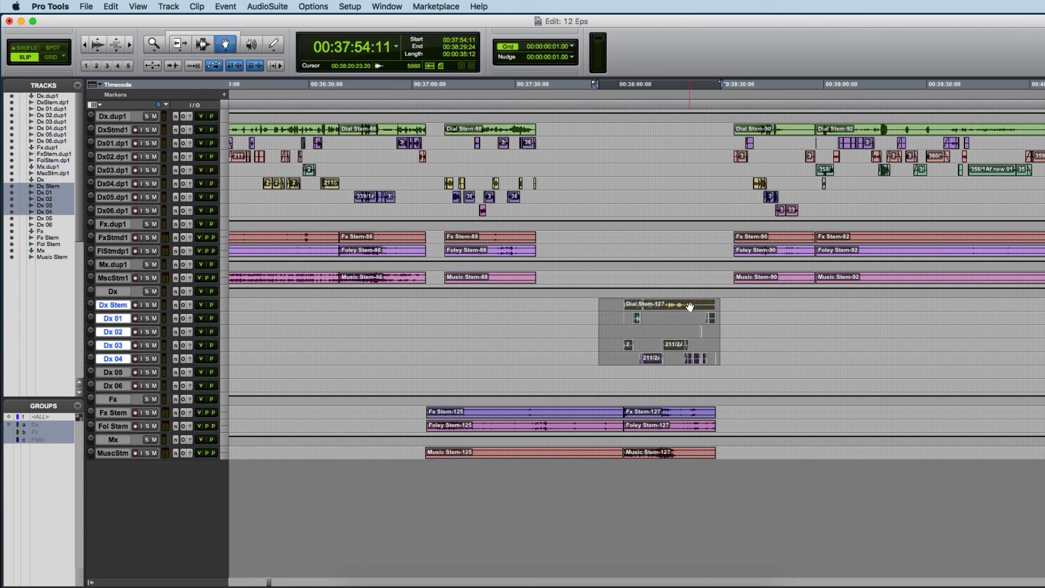
left_click_drag(690, 307, 687, 137)
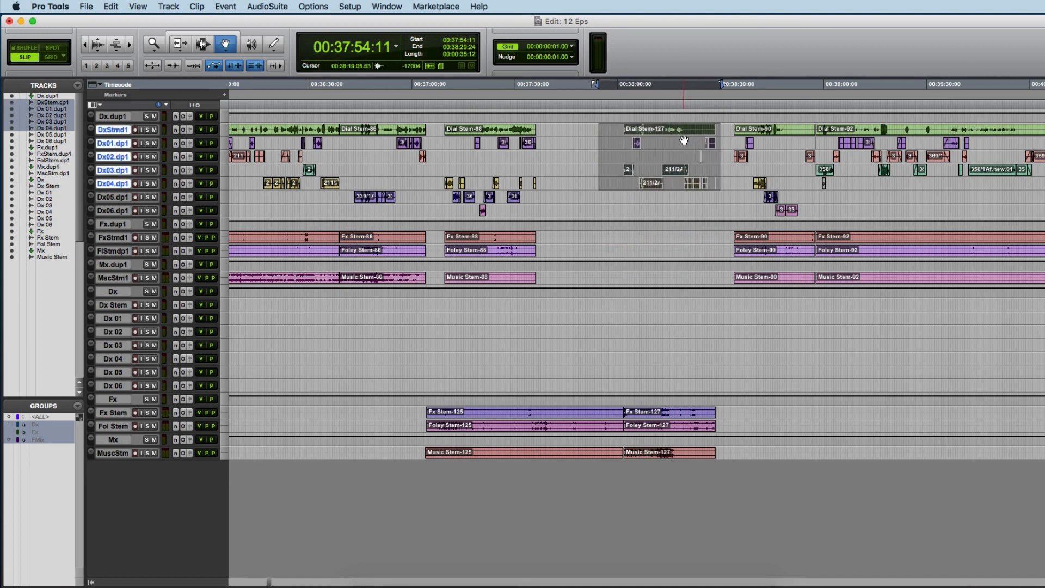
key("F7")
left_click(616, 142)
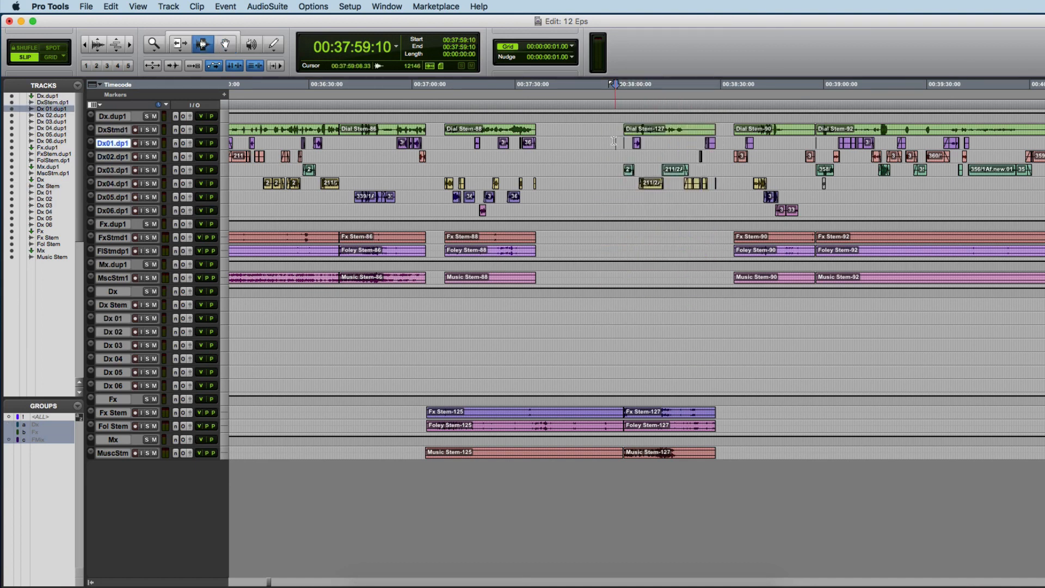
Select the gap from about 00:21:36:05 to 00:22:27:18 across the duplicate tracks from DxStmd1 to MscStm1
key("super+bracketleft")
key("super+bracketleft")
key("super+bracketleft")
key("super+bracketleft")
key("super+bracketleft")
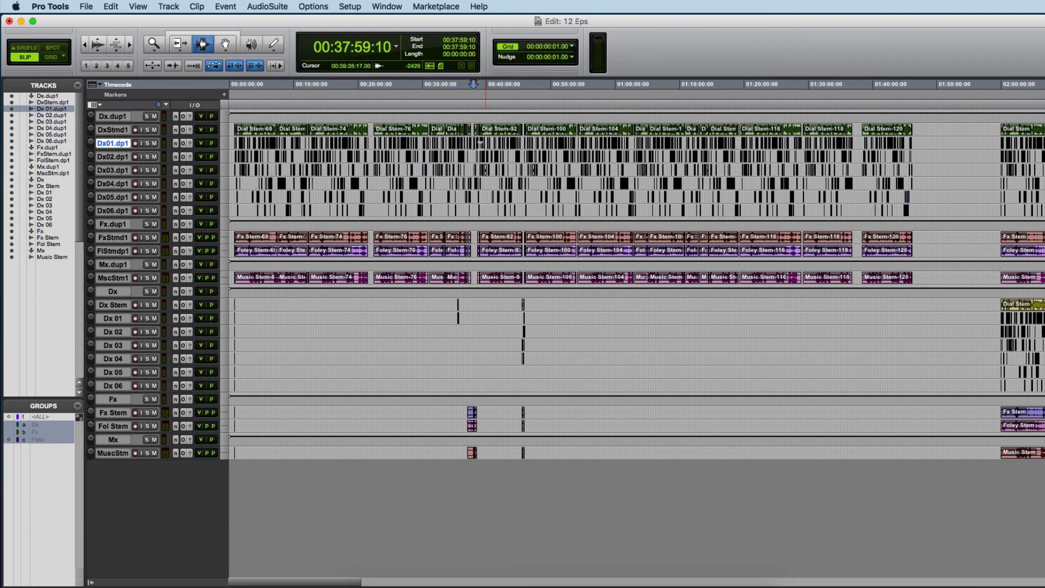
left_click(372, 143)
key("super+bracketright")
key("super+bracketright")
key("super+bracketright")
key("super+bracketright")
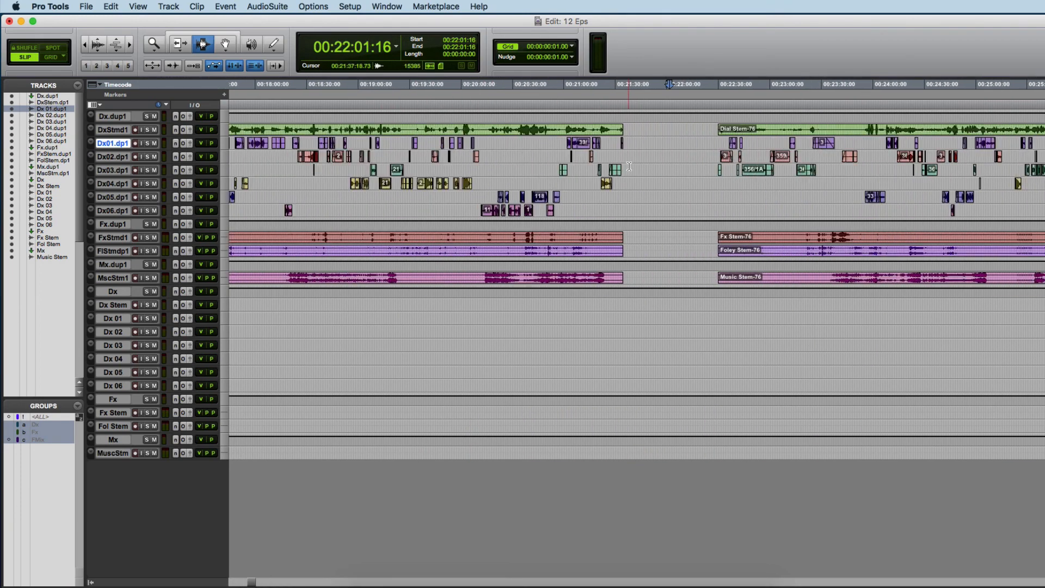
key("super+bracketright")
left_click_drag(583, 129, 759, 282)
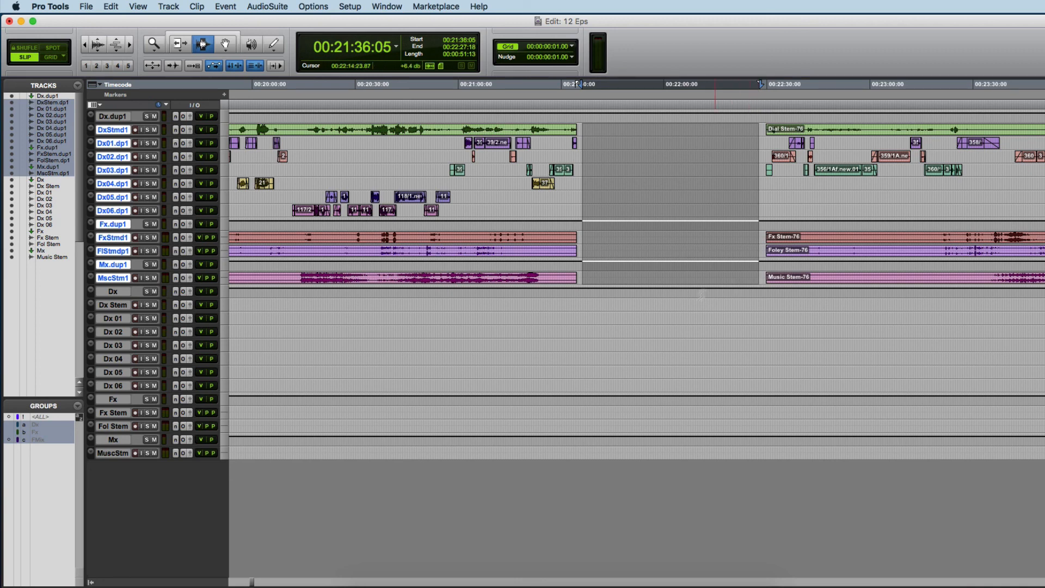
Select 00:21:34:12 to 00:22:29:20 on DxStmd1 through Dx04.dp1, and about 00:20:46:13 to 00:21:15:14 on the duplicate Fx and Foley stems
left_click(601, 260)
left_click_drag(575, 136, 762, 190)
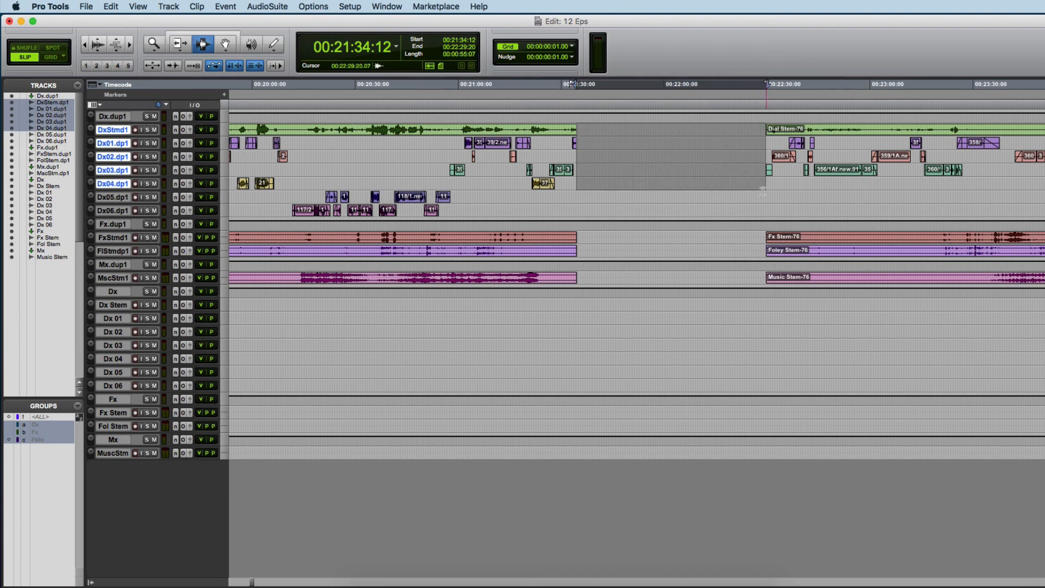
left_click(584, 238)
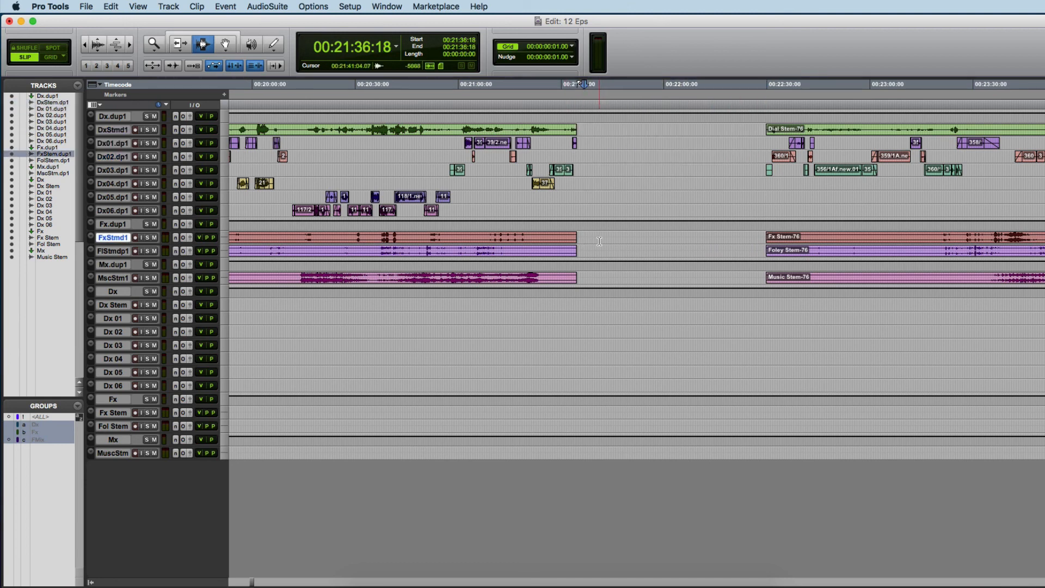
left_click_drag(421, 251, 516, 252)
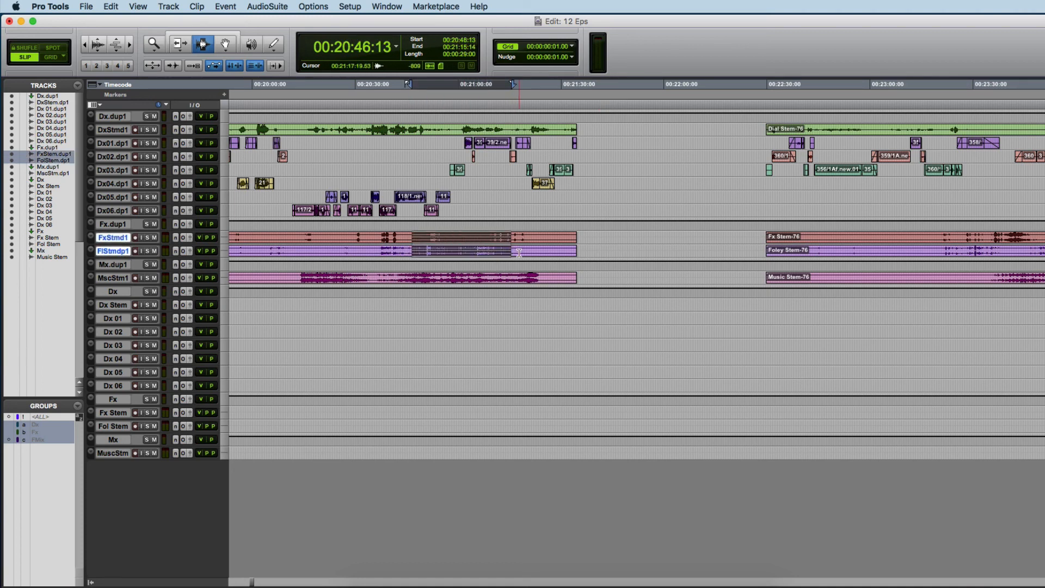
key("alt+a")
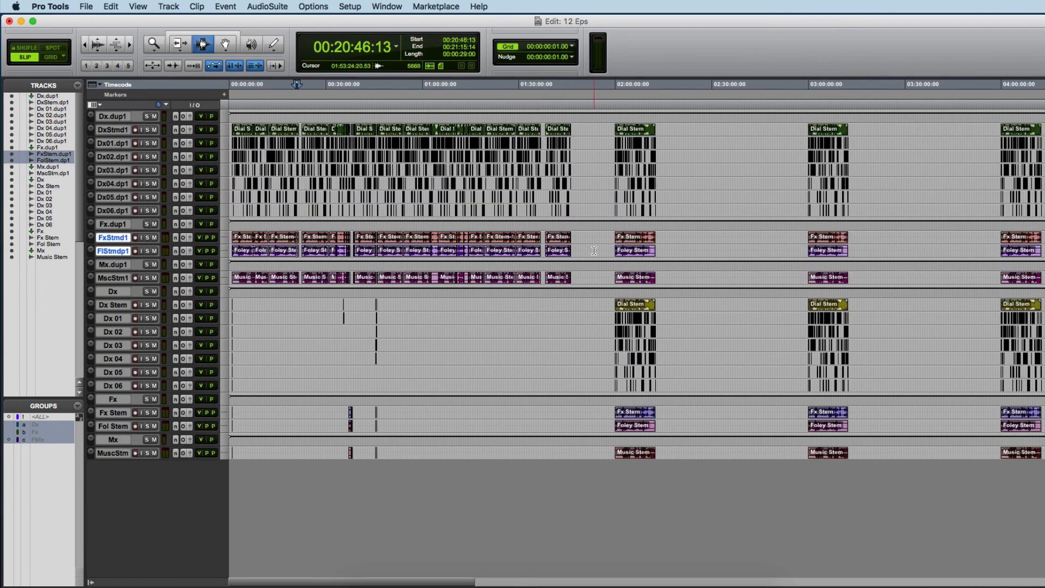